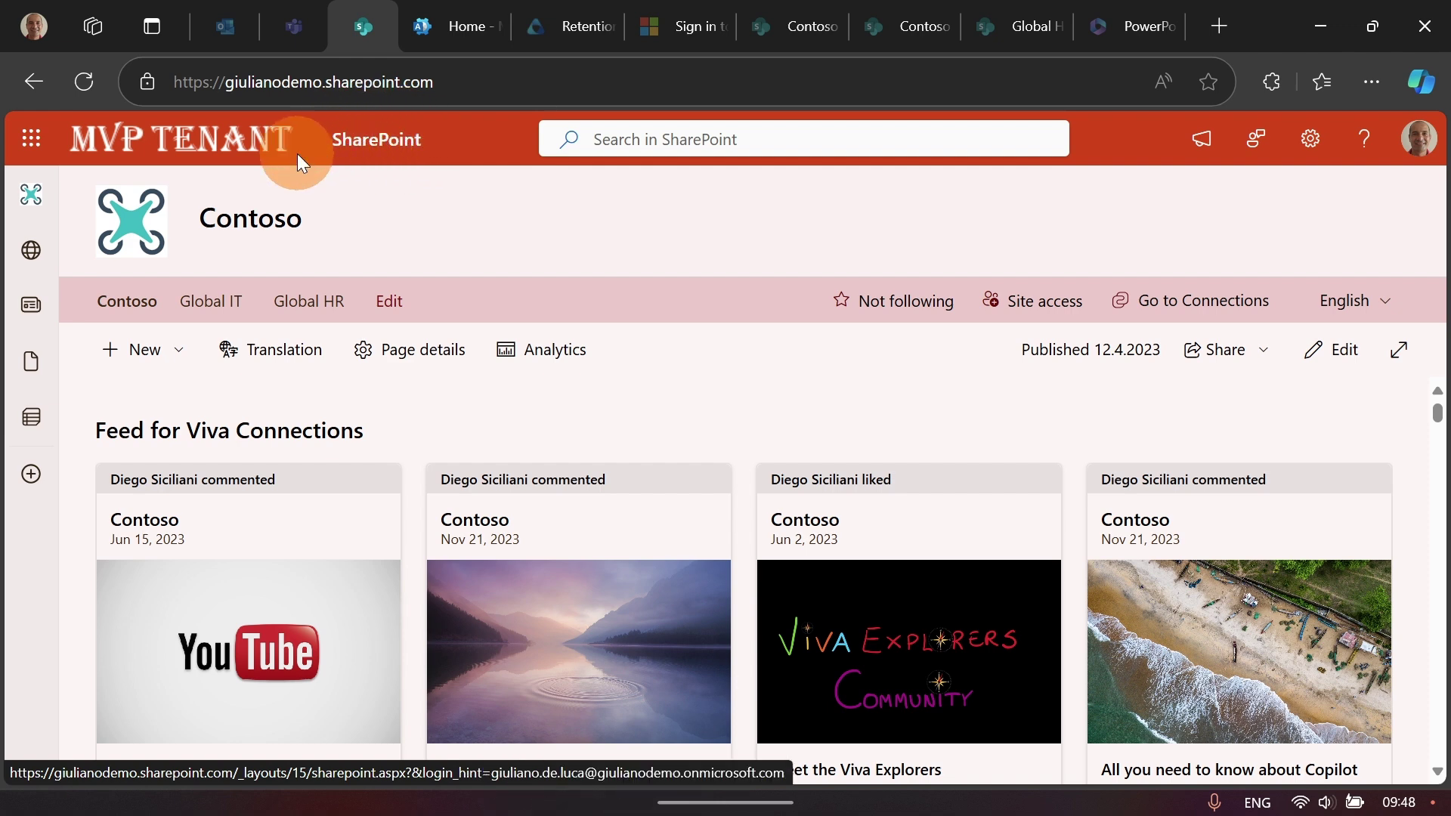
Step: Open SharePoint from the app launcher and browse its followed, recent and frequent sites
click(31, 138)
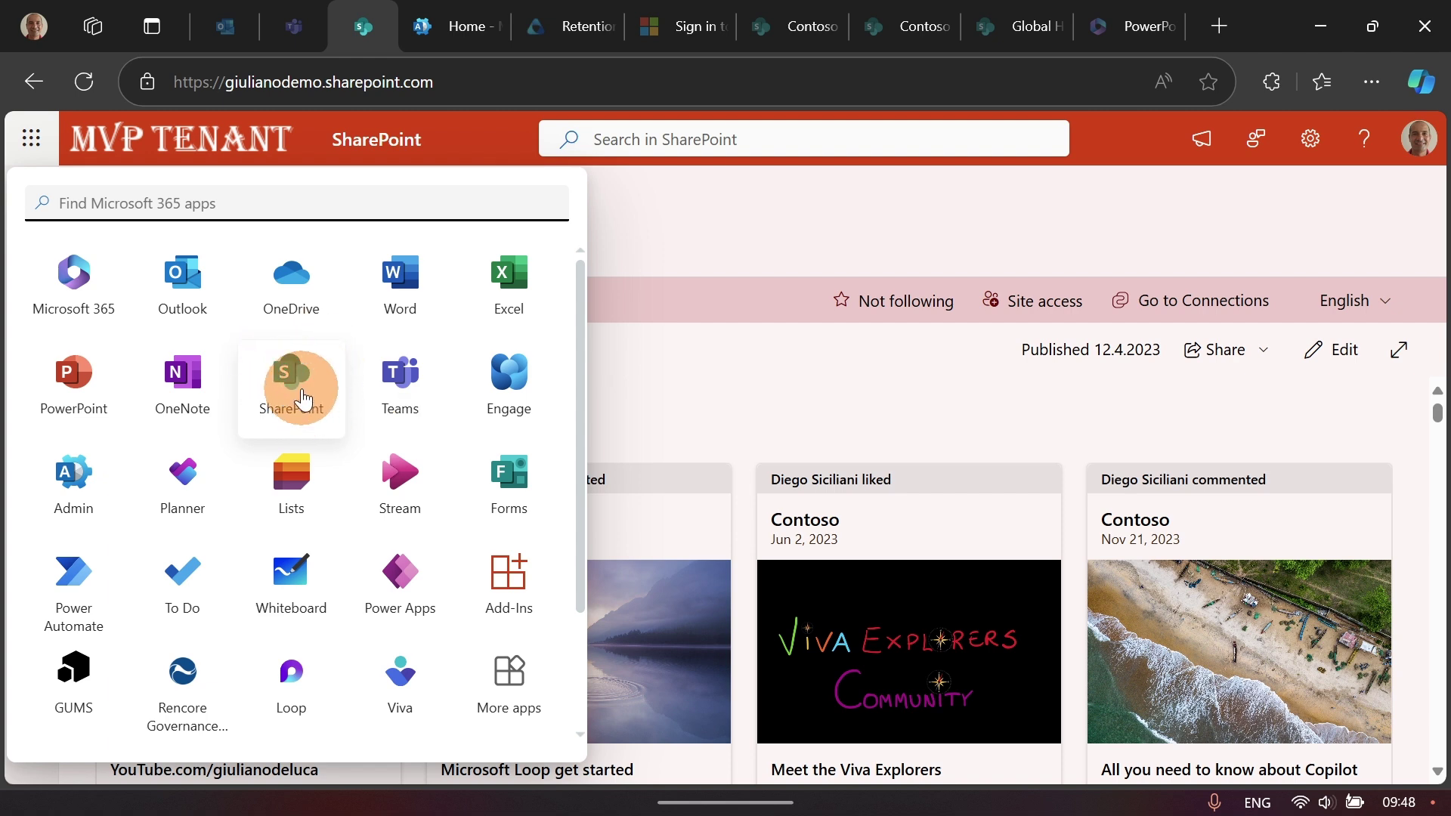
click(301, 393)
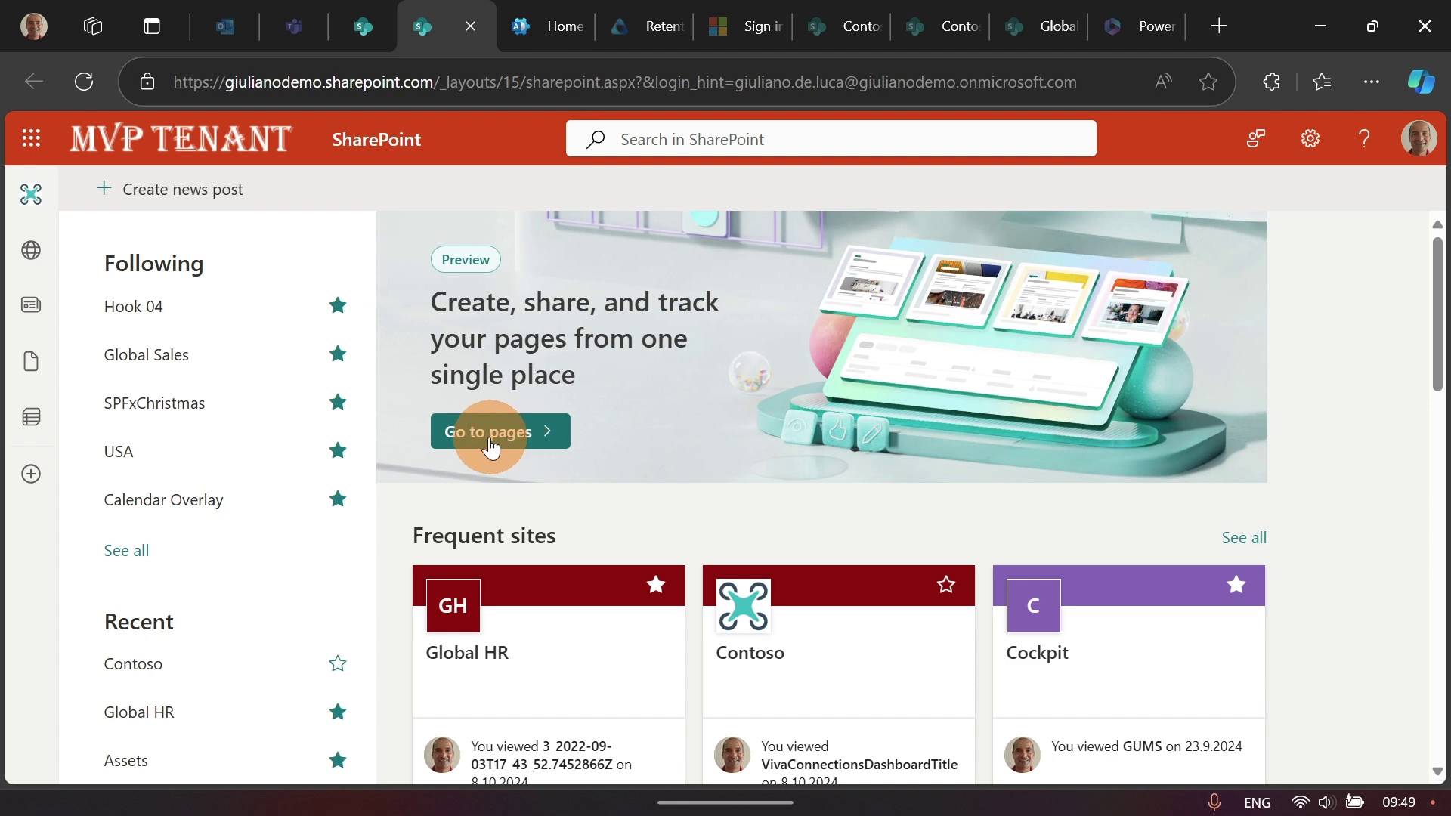
scroll(529, 378, down, 1)
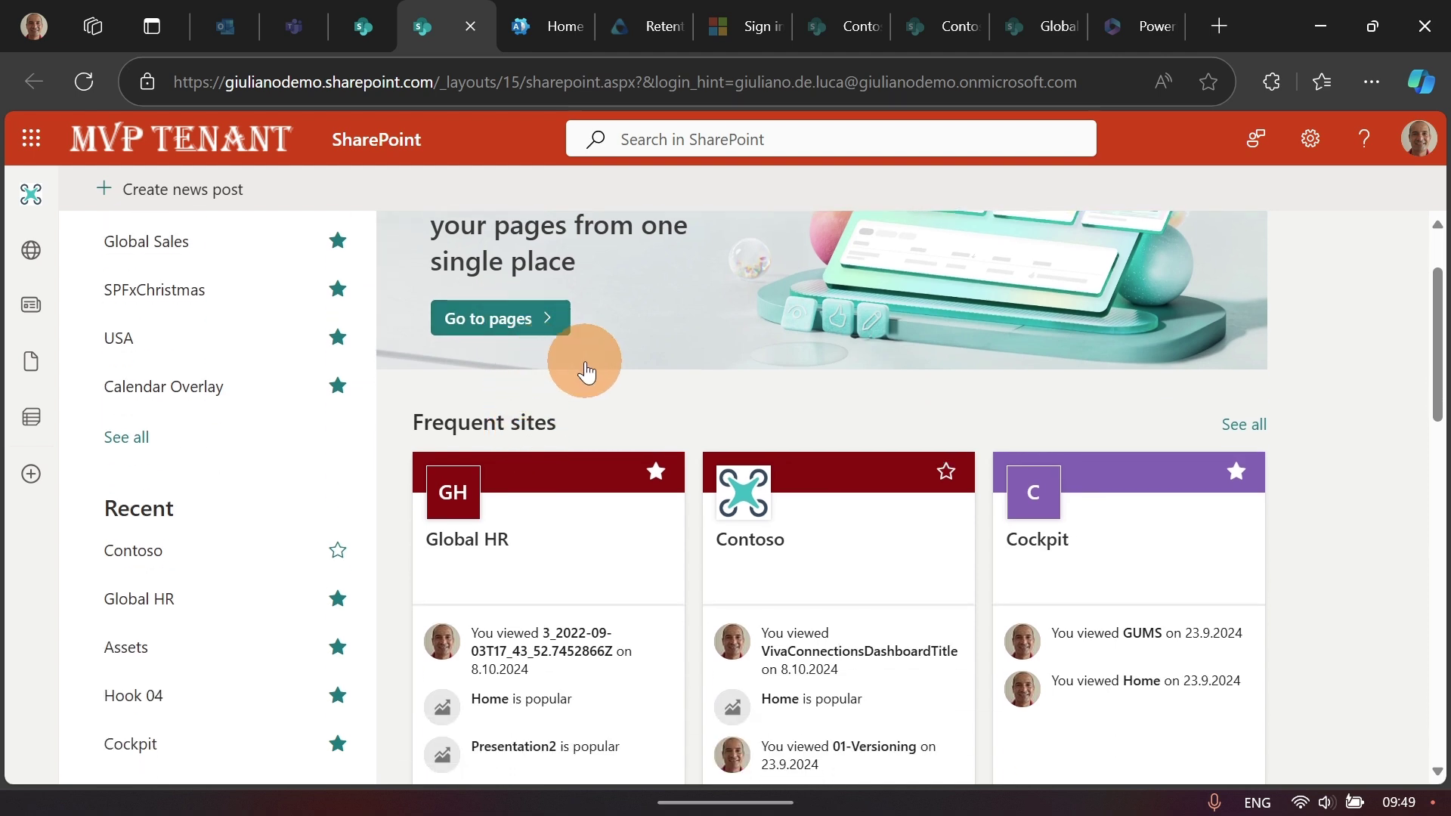
scroll(529, 424, down, 3)
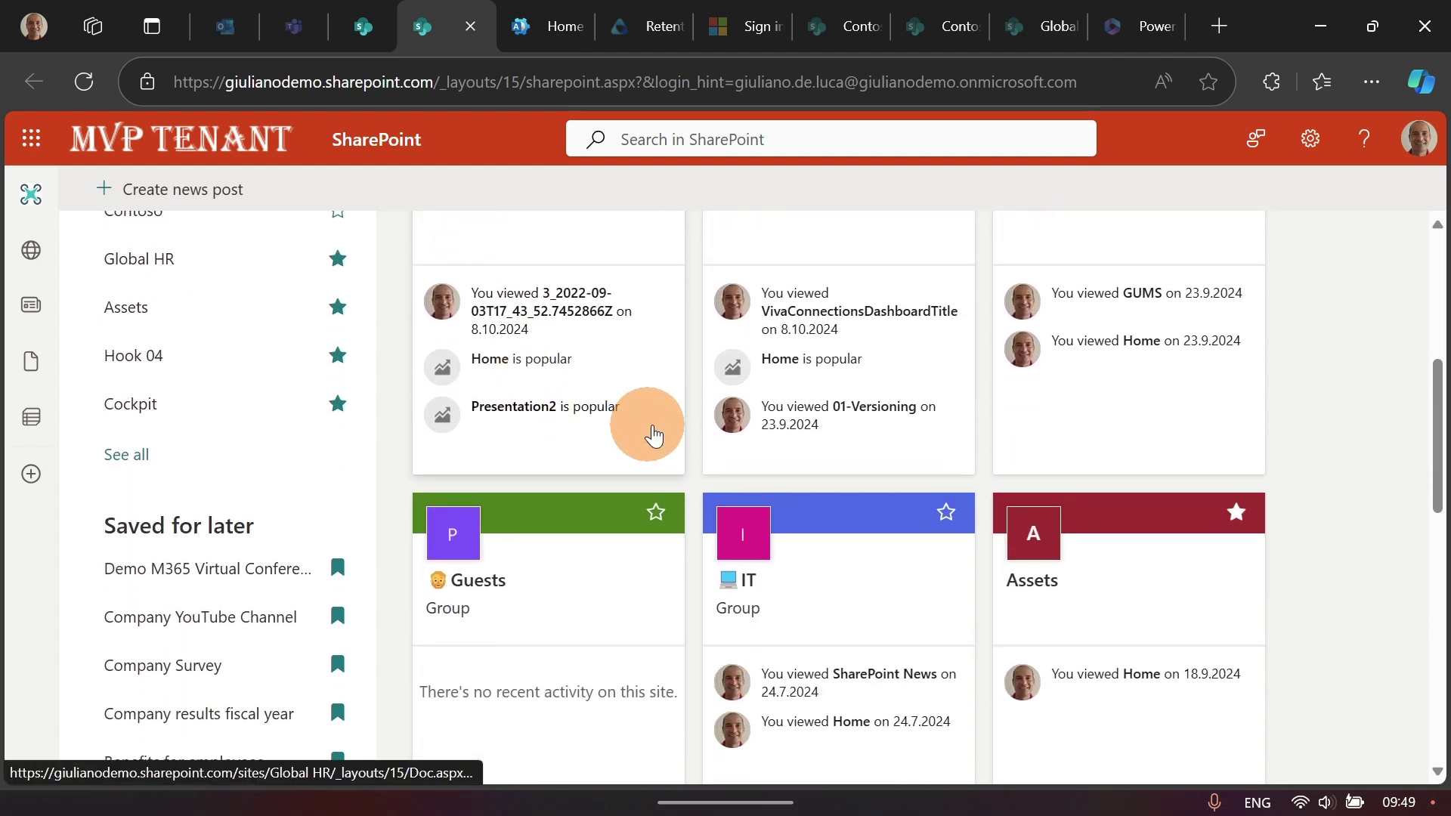
scroll(662, 437, up, 4)
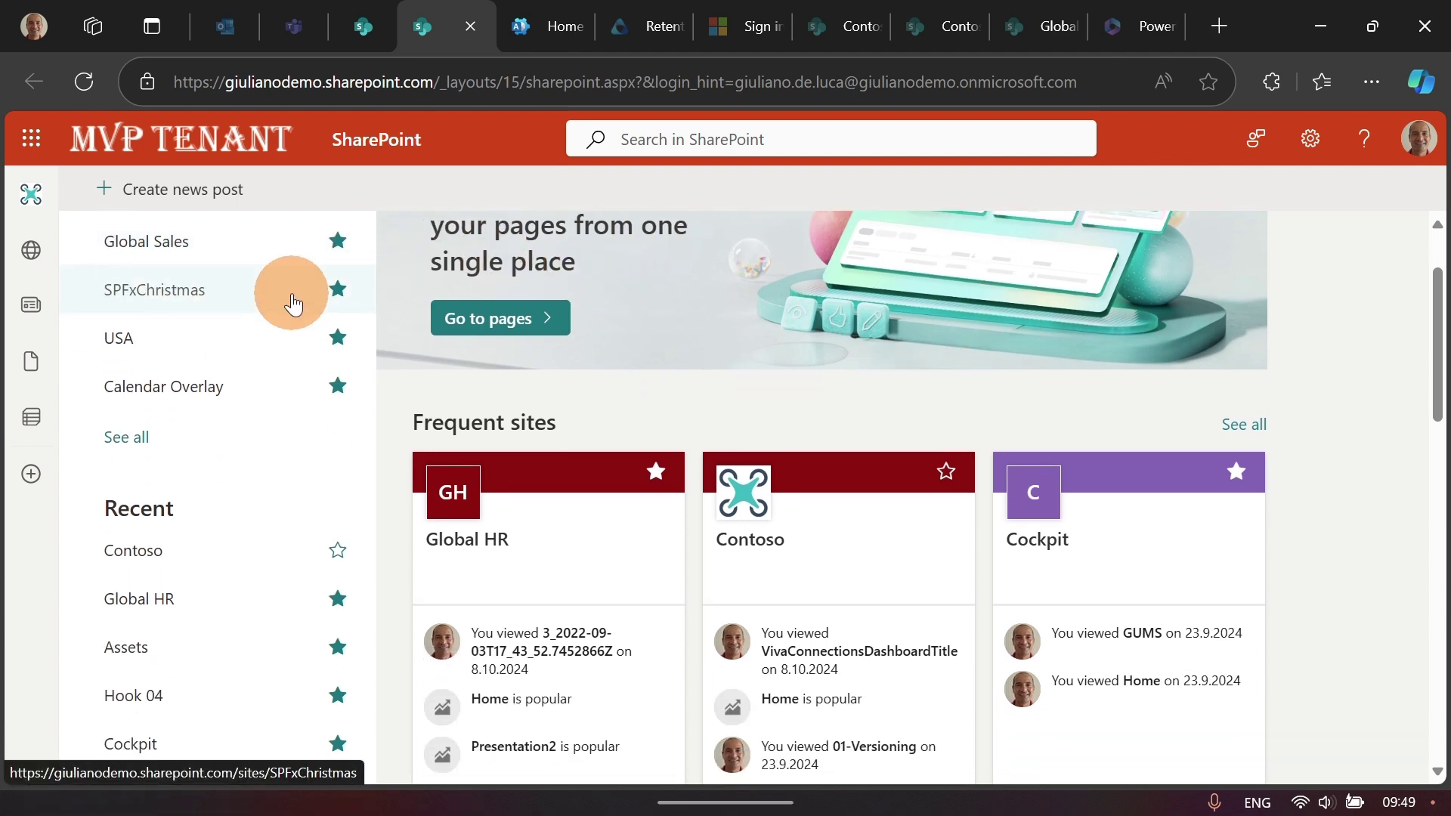
scroll(292, 306, down, 1)
scroll(292, 311, up, 1)
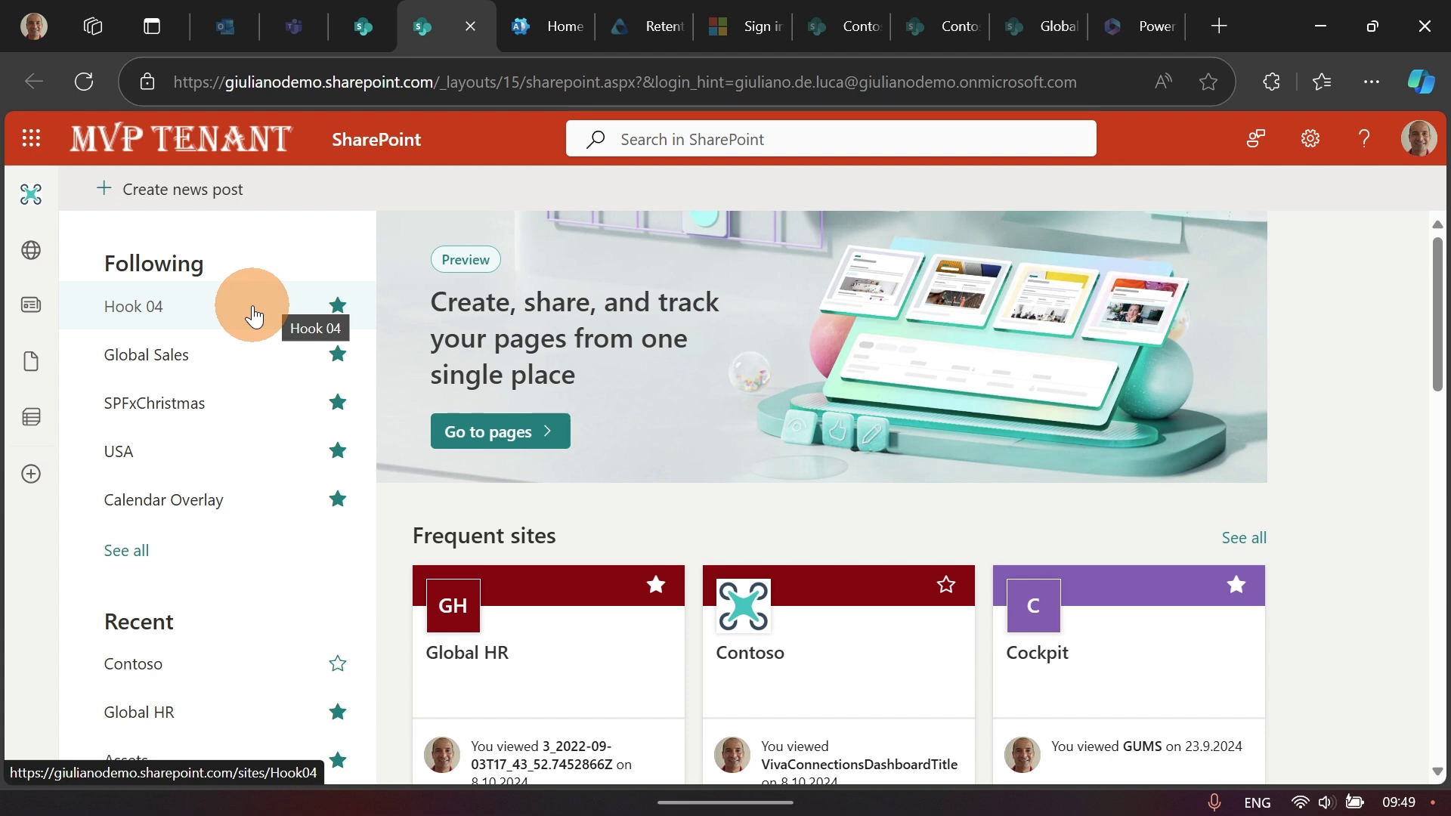
scroll(234, 397, down, 4)
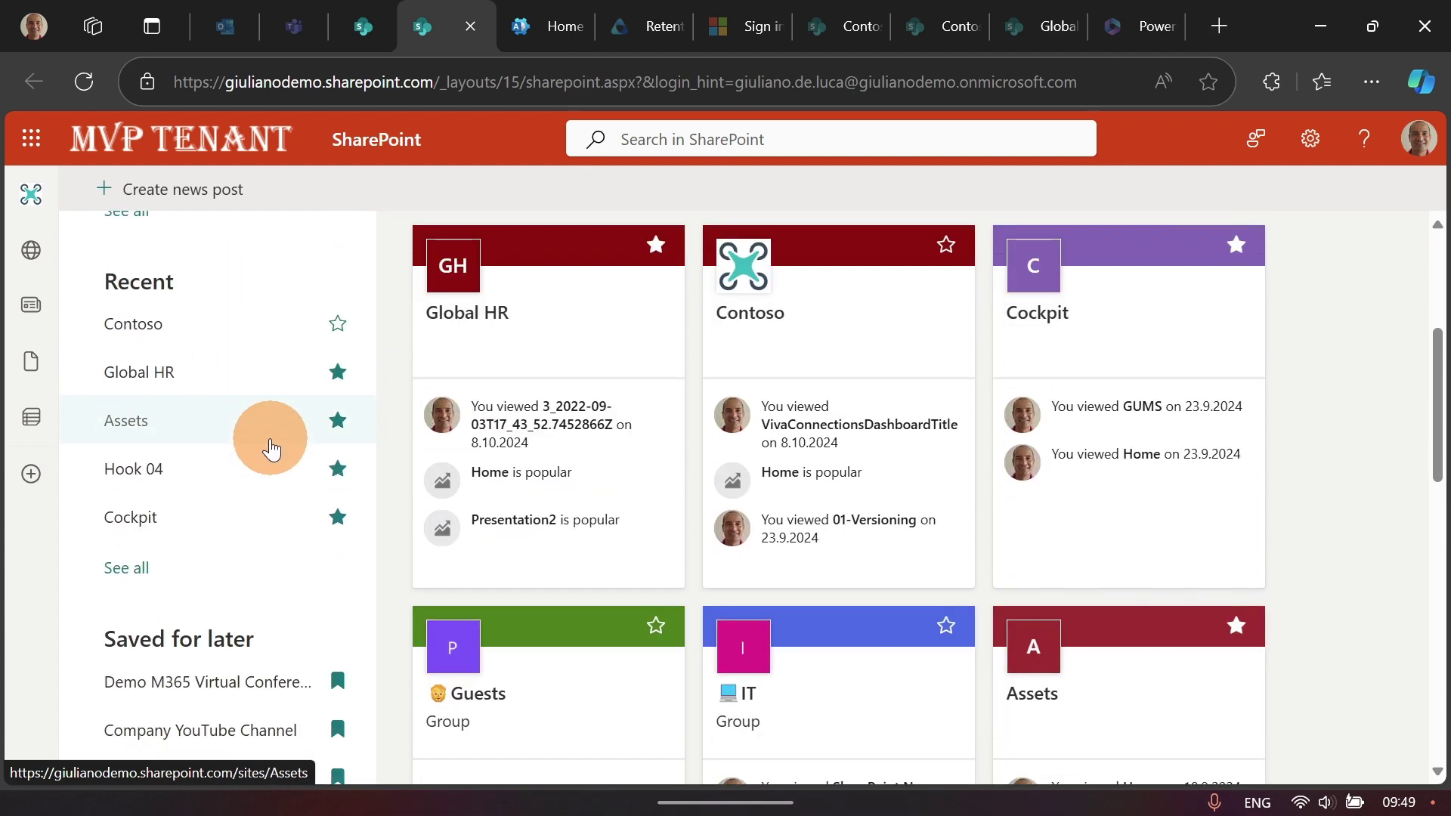
scroll(271, 452, down, 1)
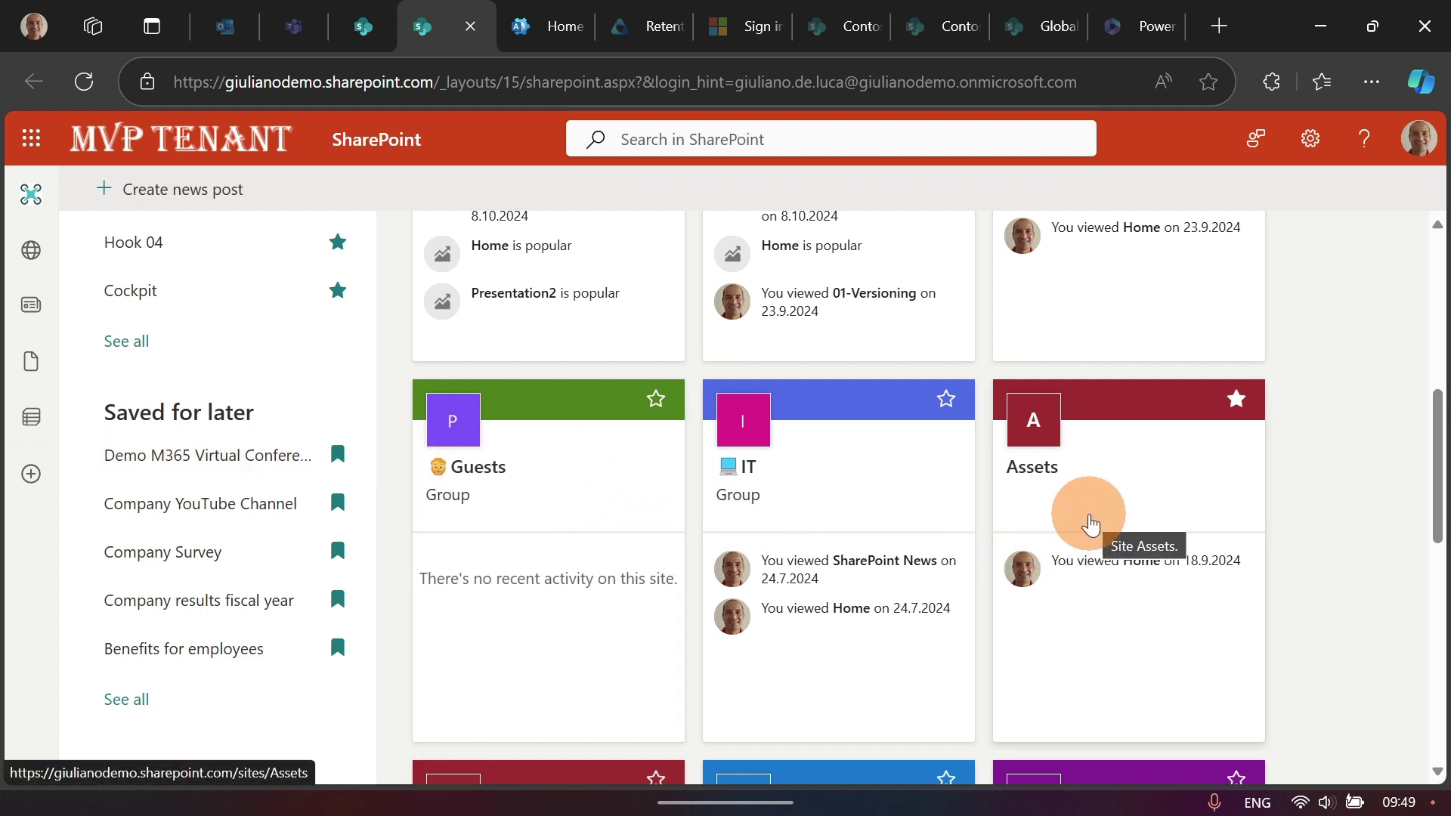
scroll(1091, 523, down, 3)
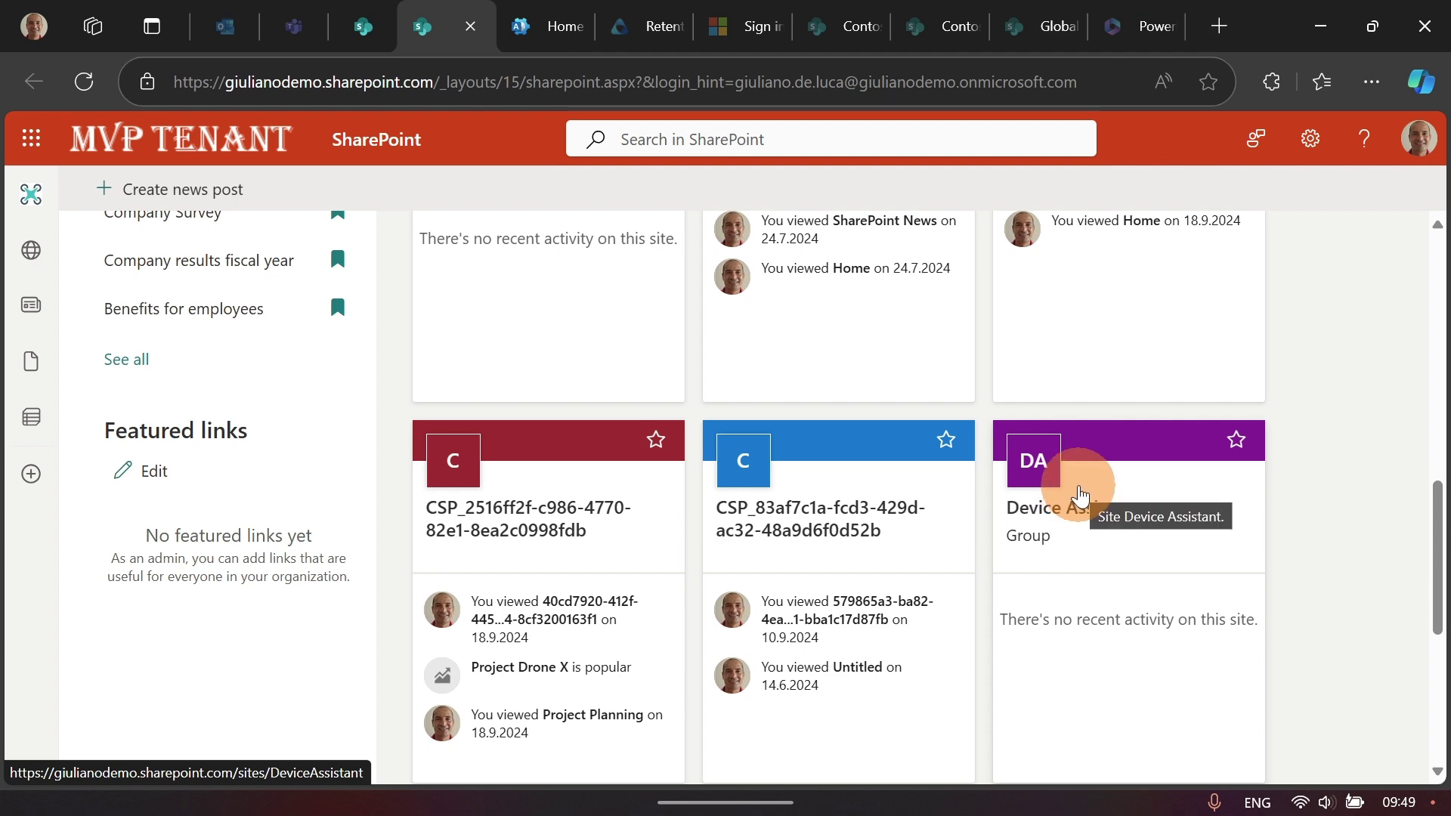
scroll(1079, 499, up, 6)
scroll(945, 485, up, 2)
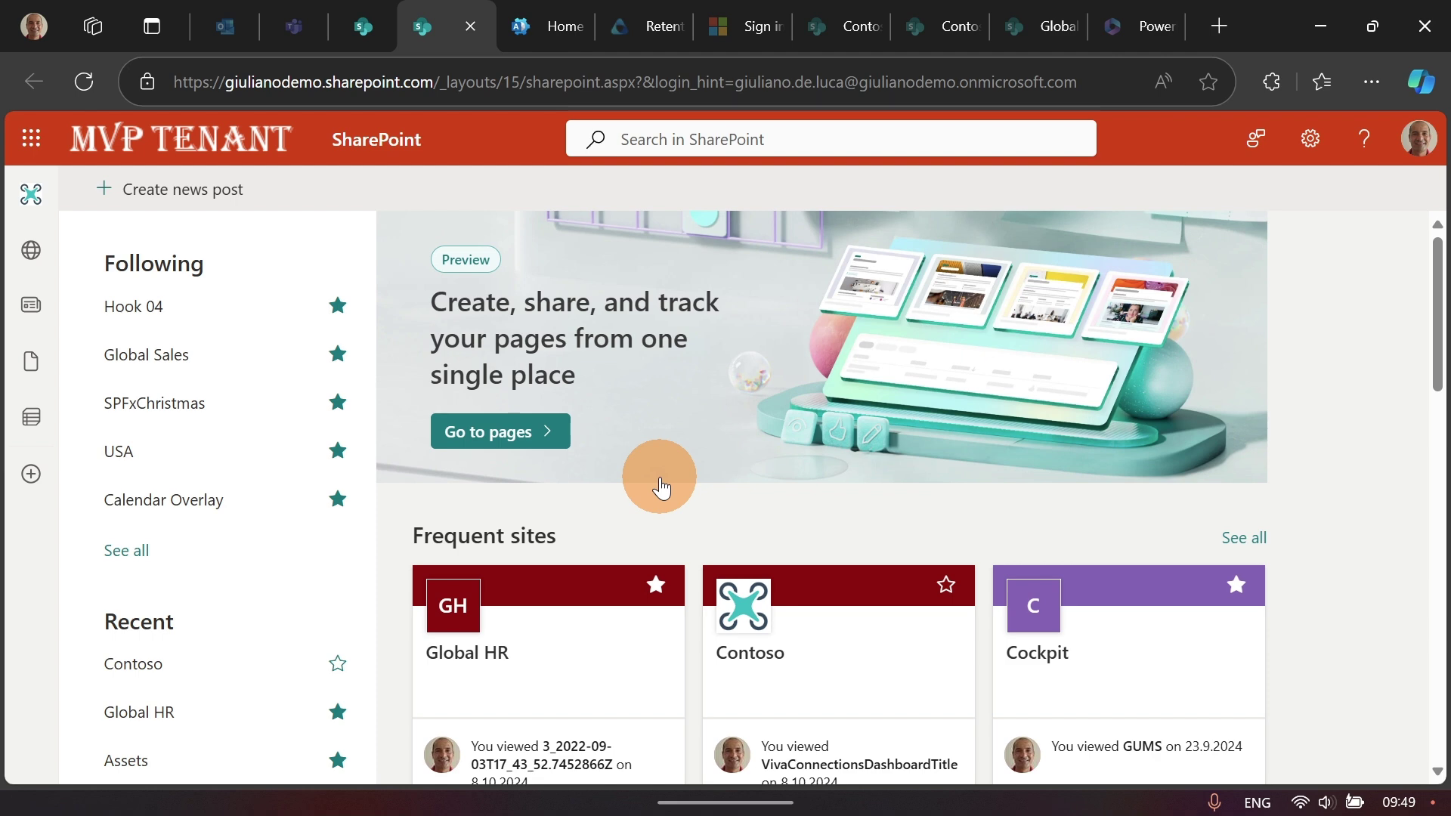
Step: Go to the pages hub and step through, then dismiss, its introduction tour
click(521, 444)
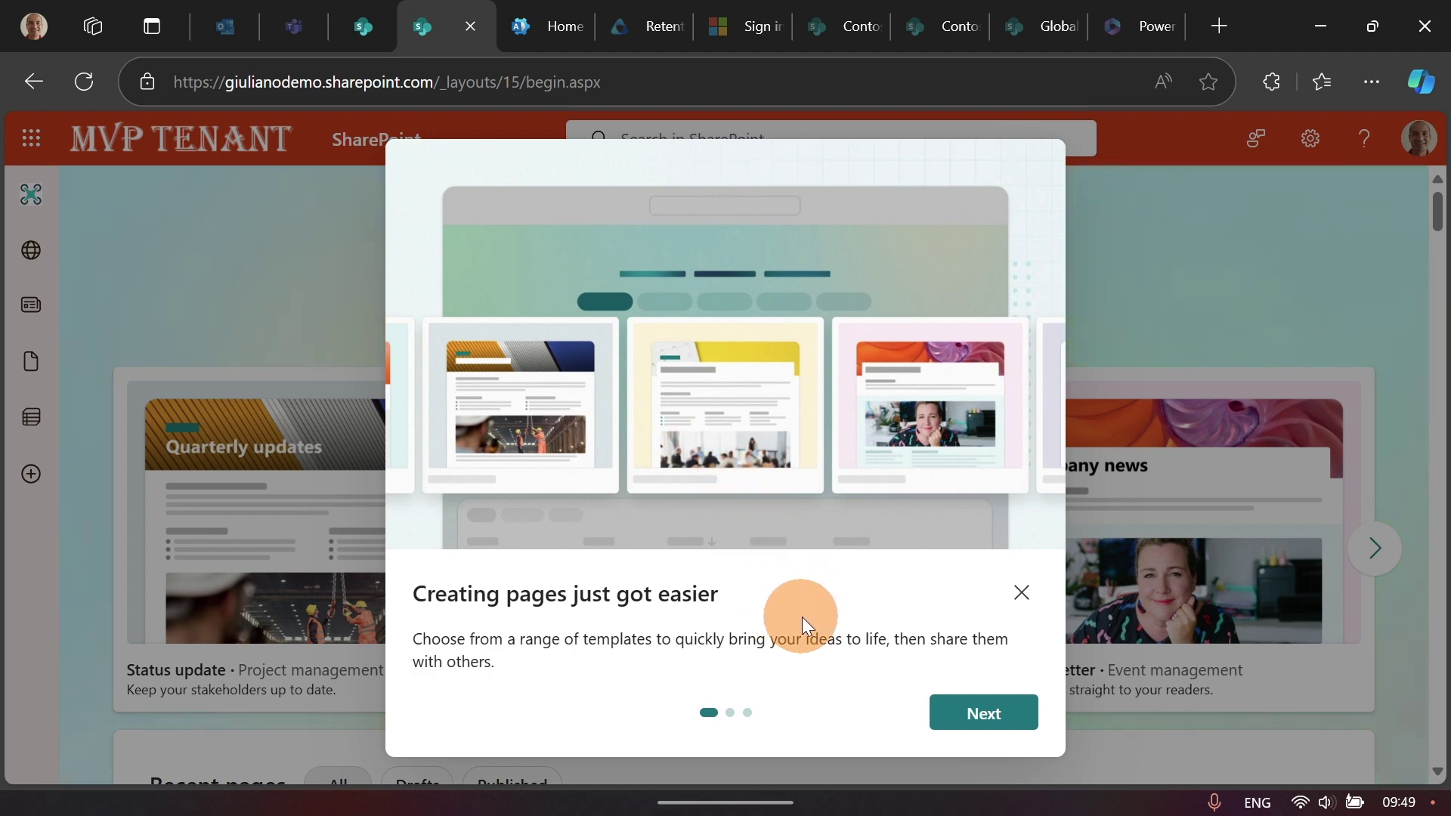
click(979, 710)
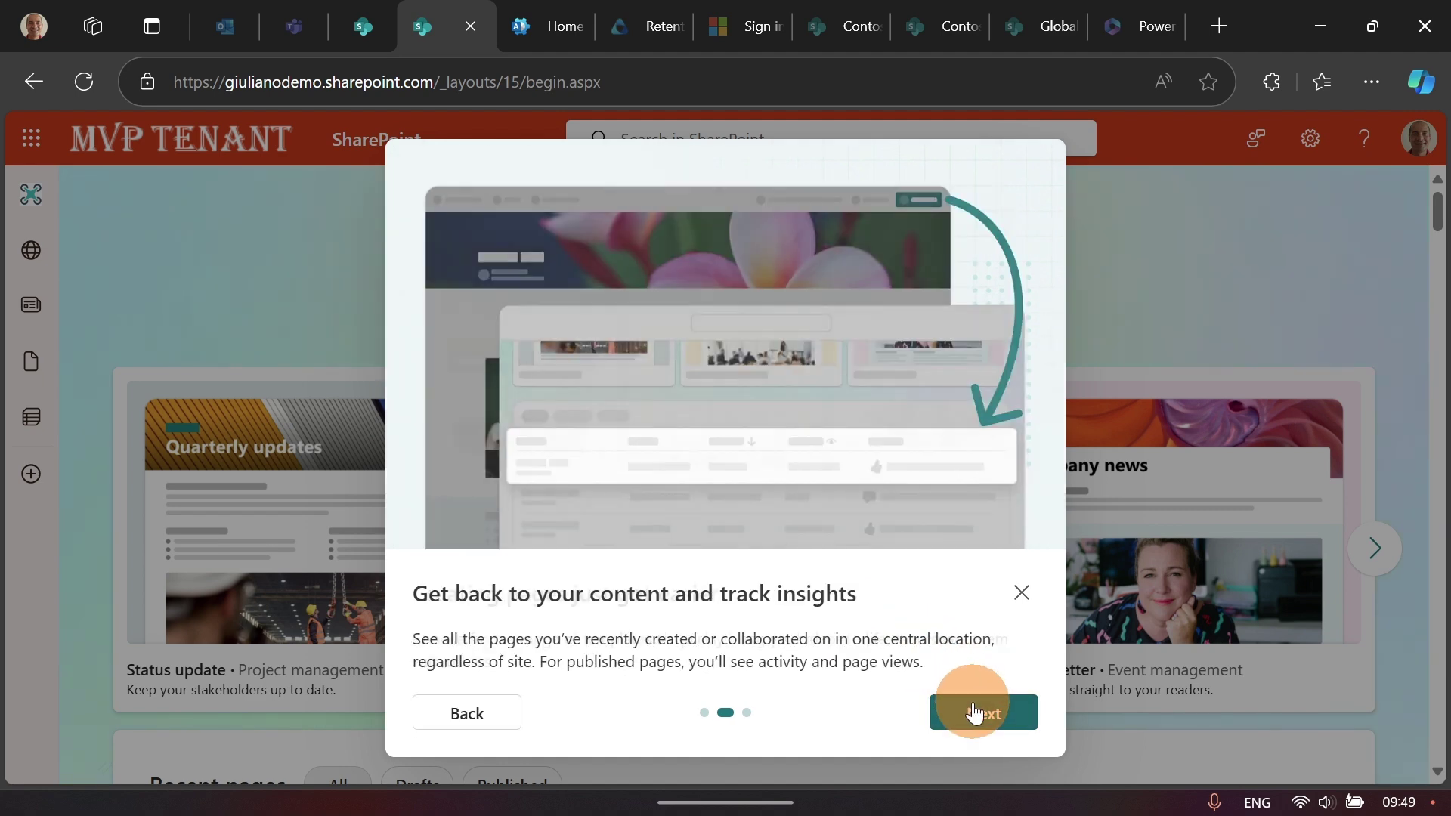
click(984, 717)
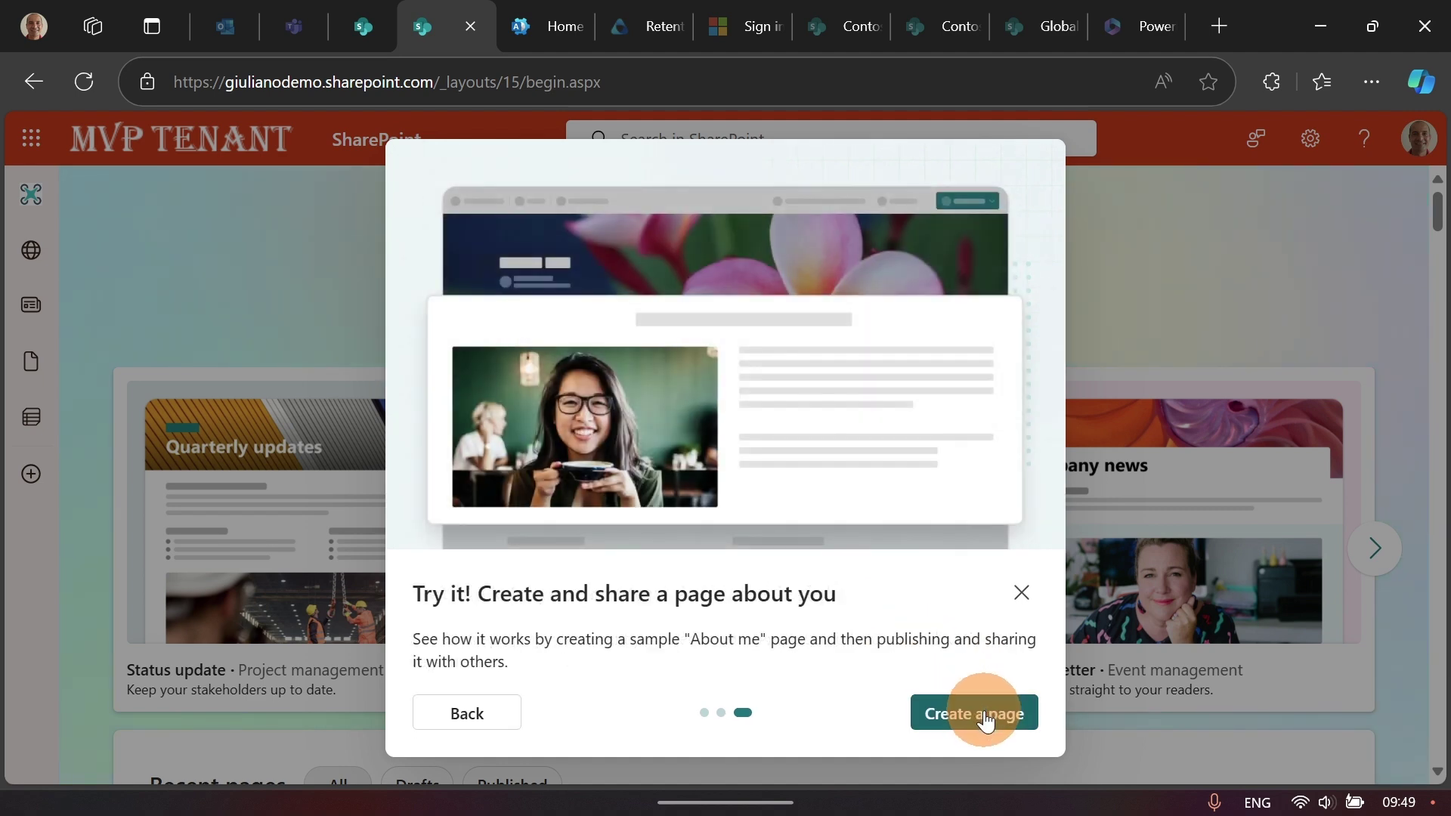
click(1023, 594)
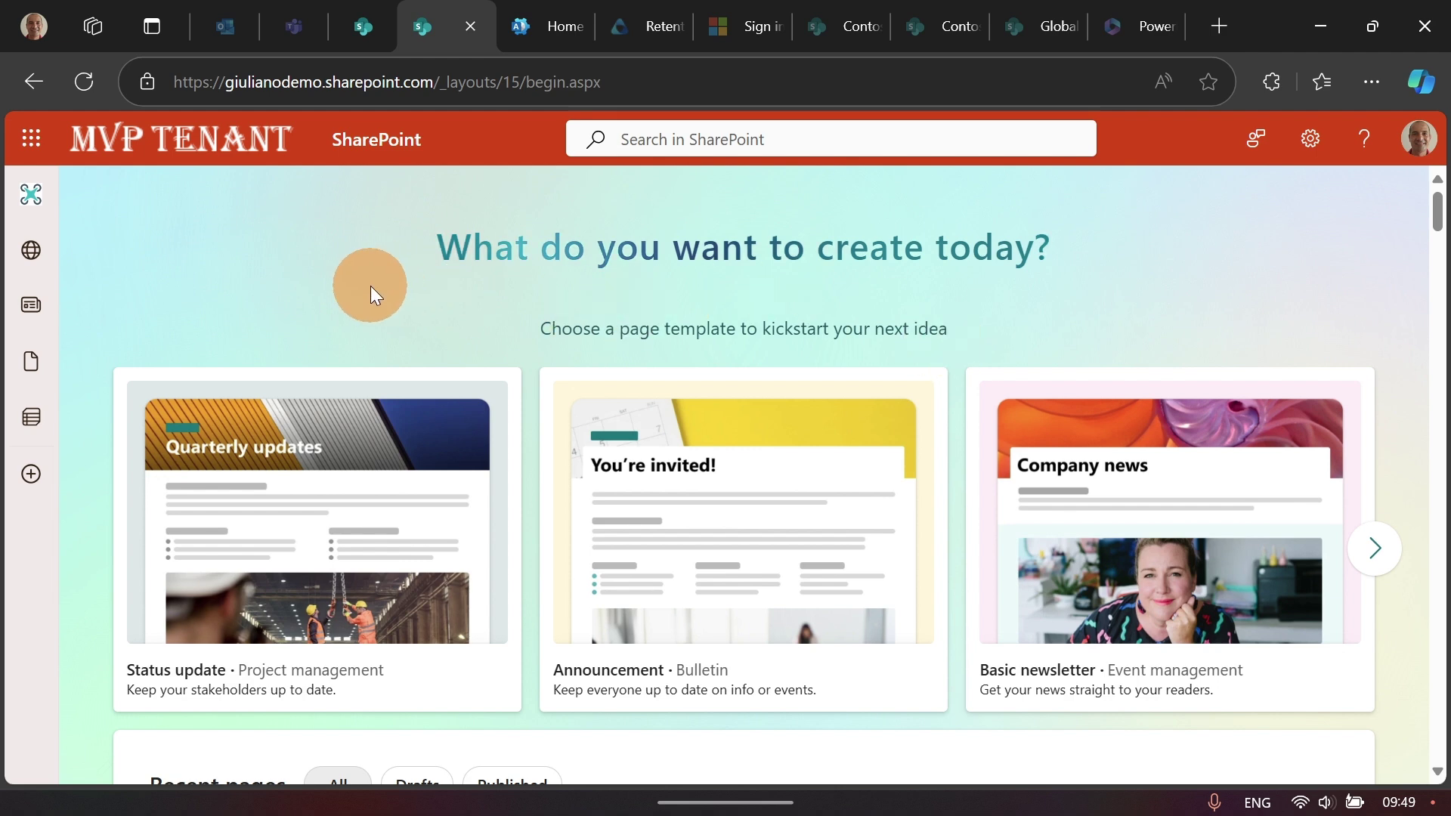
scroll(372, 287, down, 2)
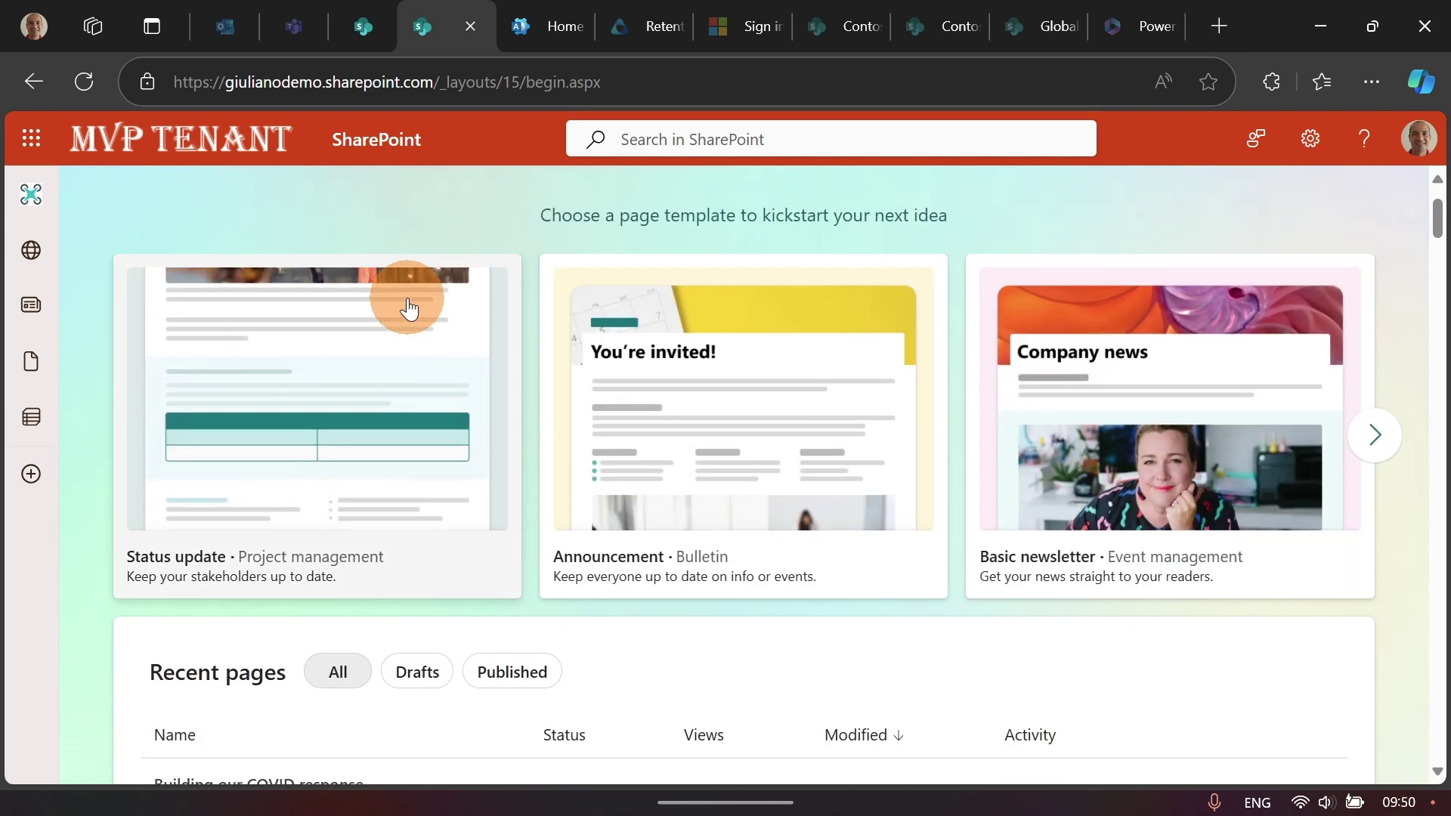
scroll(442, 307, down, 2)
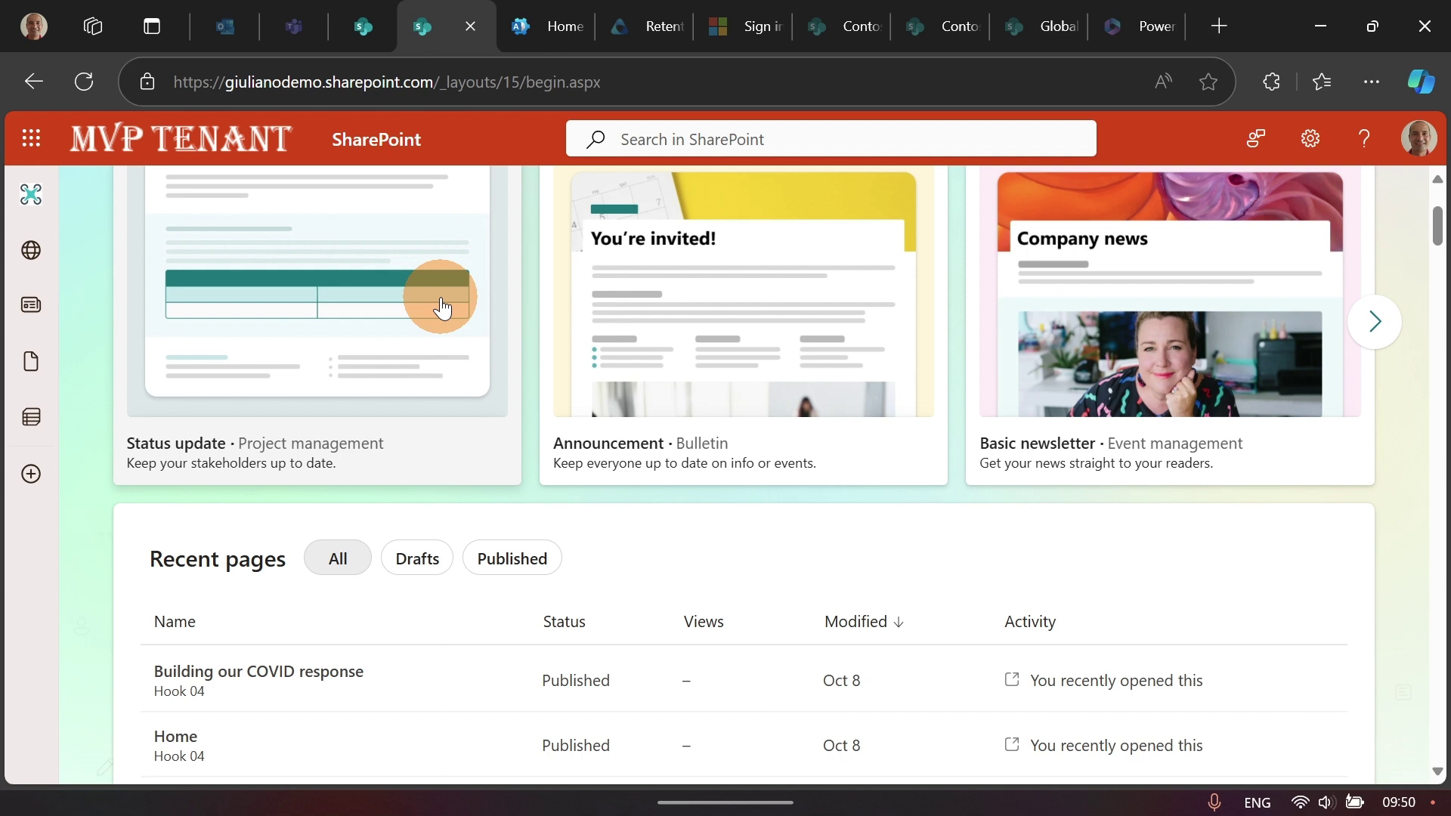
scroll(442, 306, down, 2)
scroll(440, 303, up, 5)
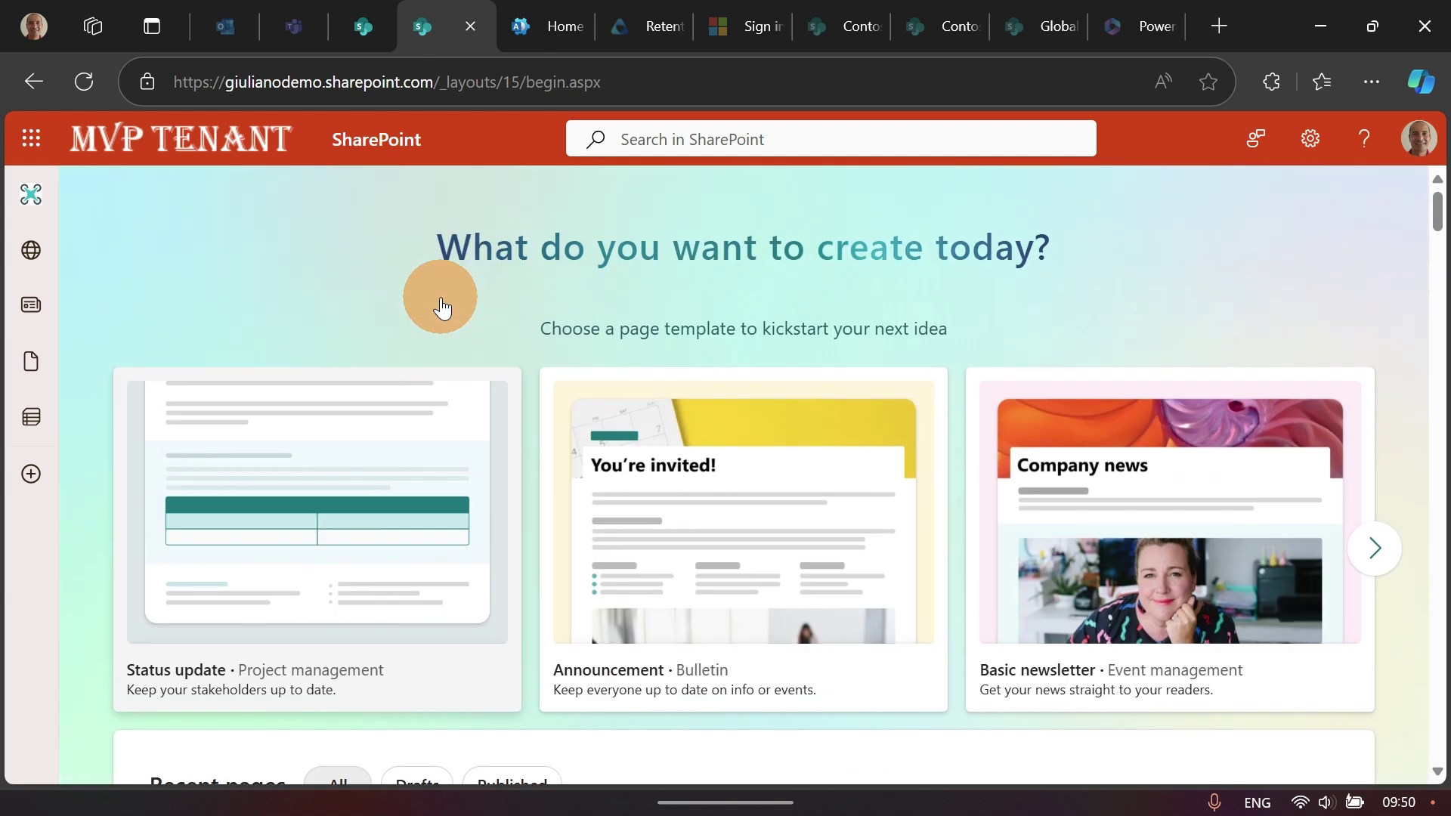
scroll(439, 297, down, 3)
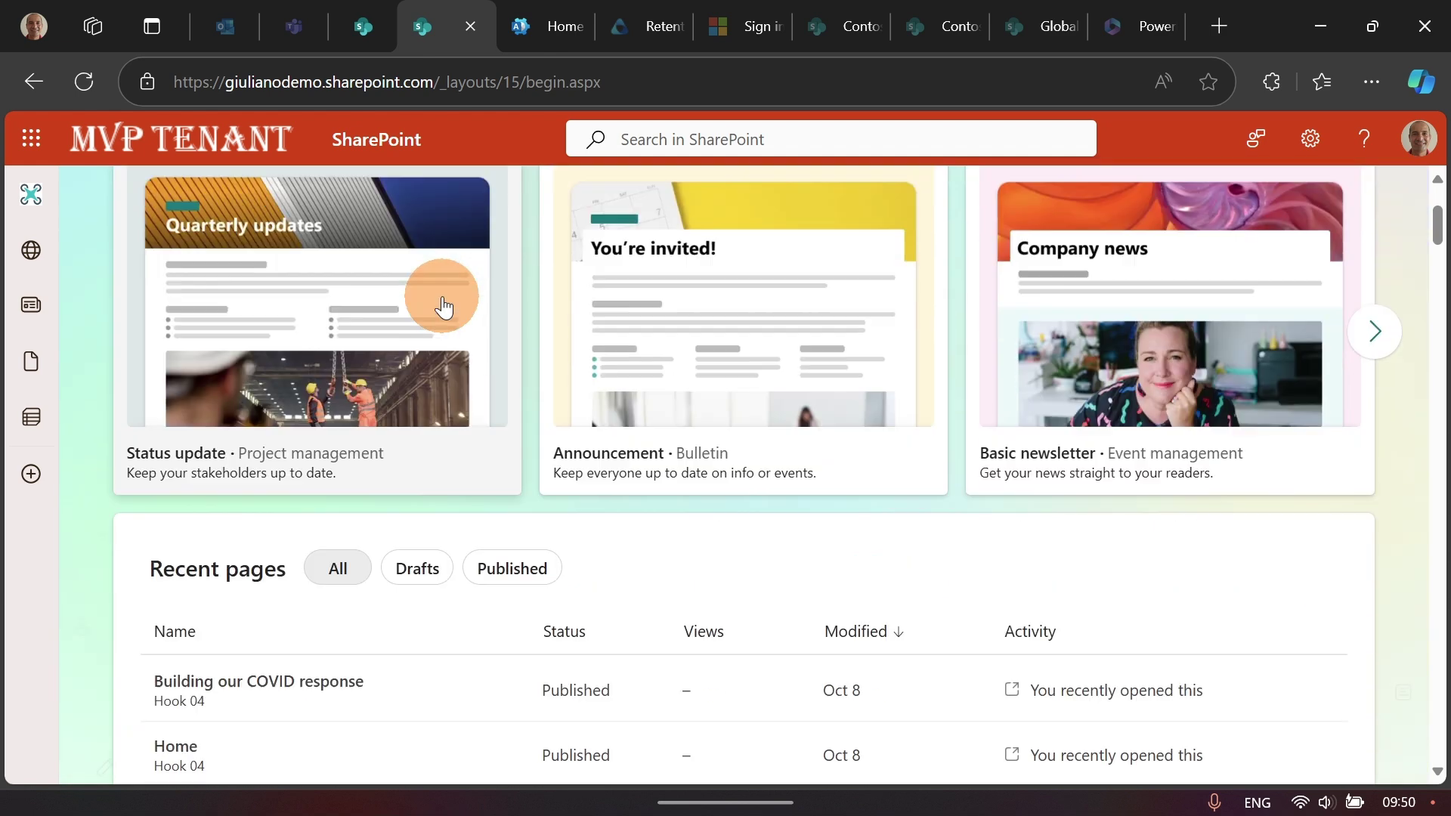
scroll(442, 307, down, 3)
scroll(443, 298, up, 6)
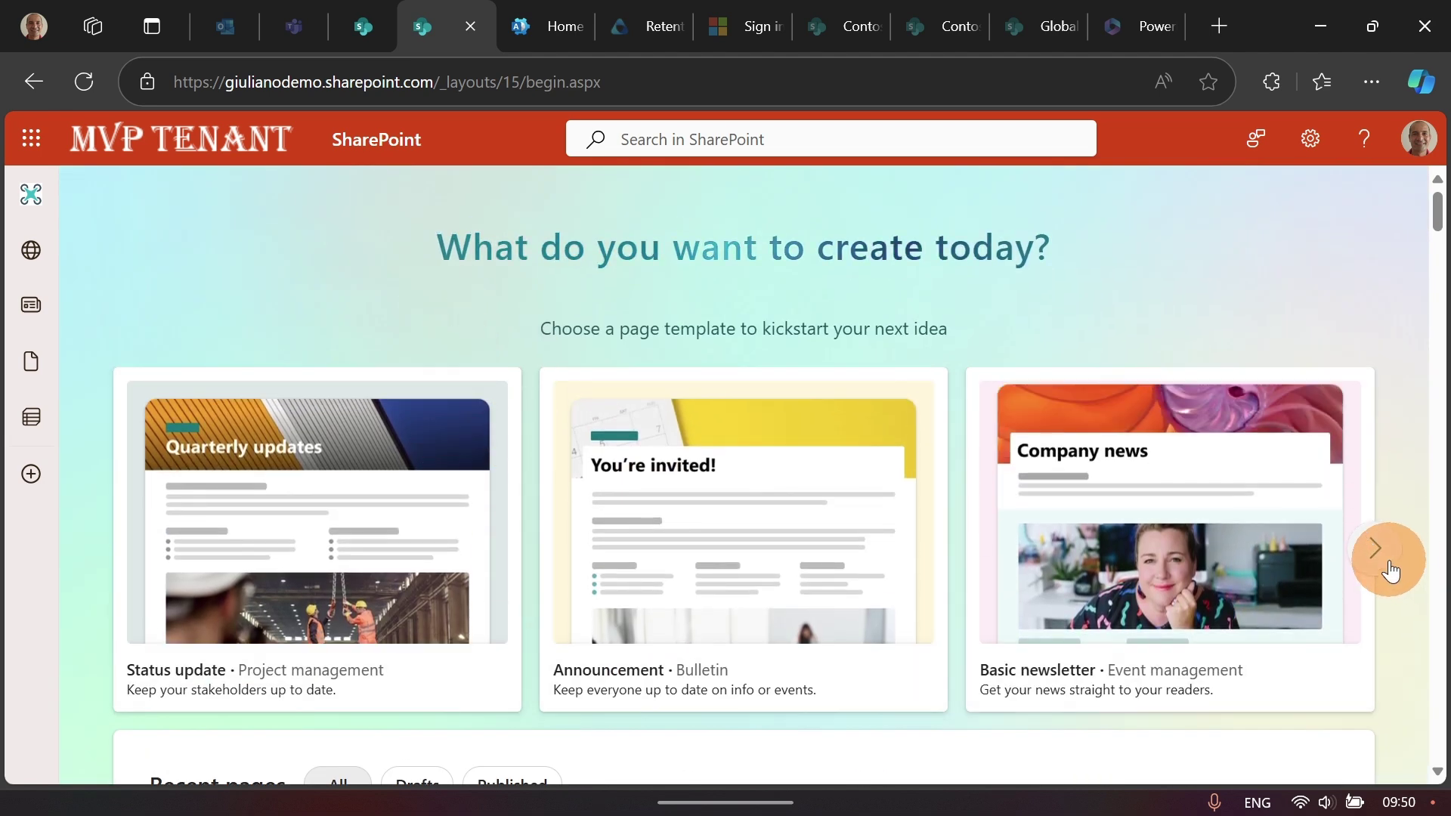
click(1389, 560)
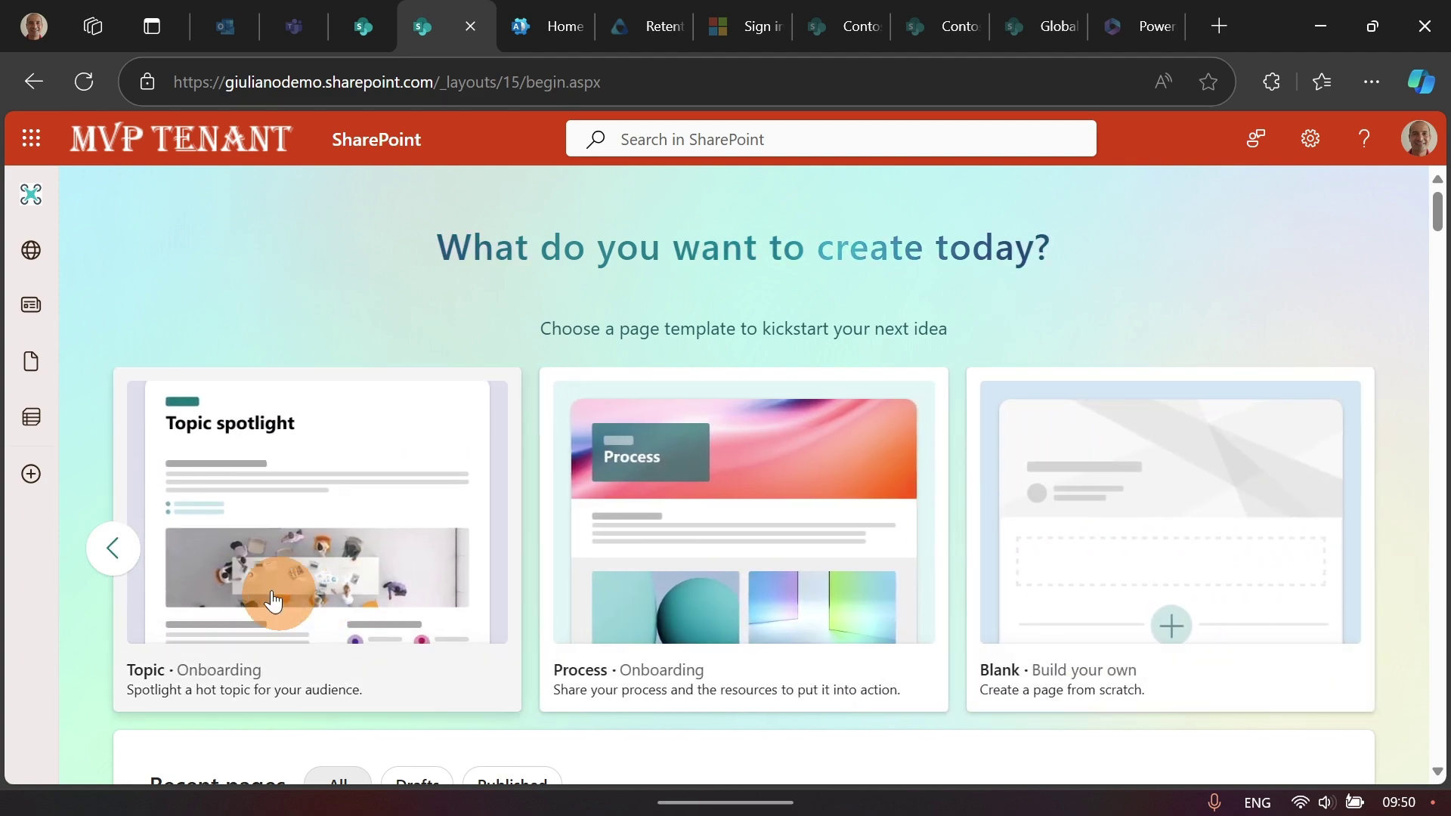
click(113, 548)
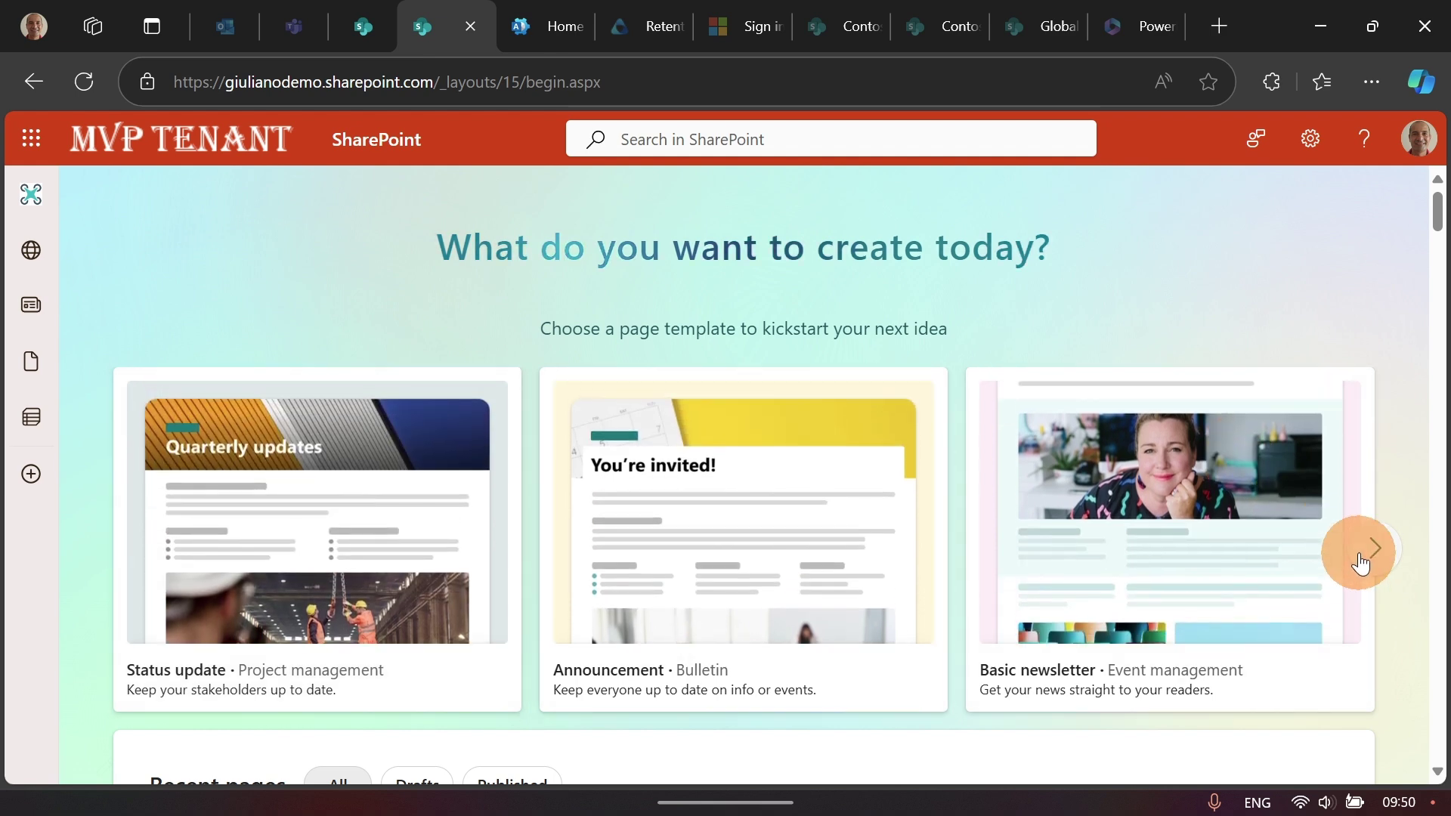
click(1373, 552)
click(1373, 556)
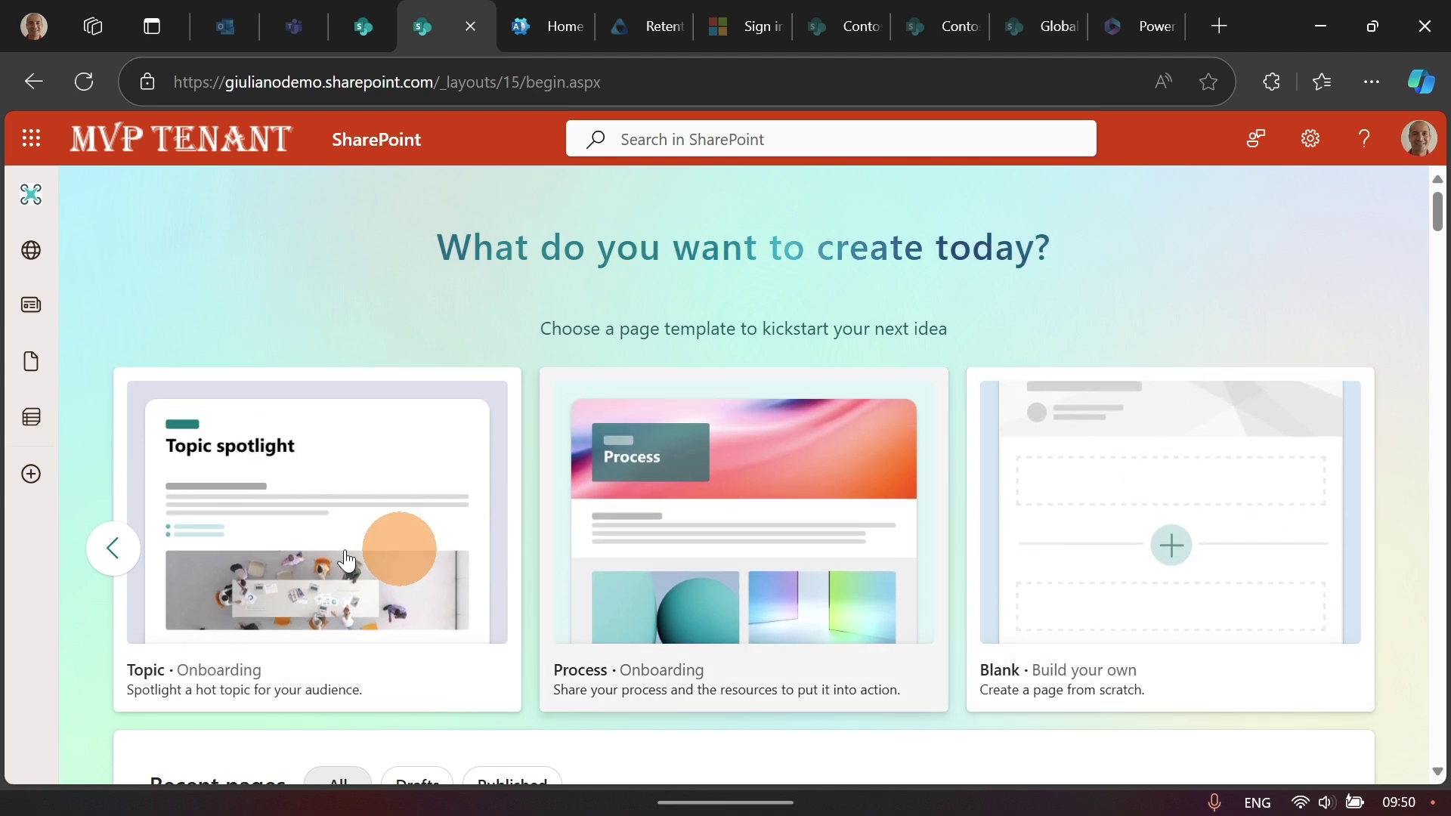
click(118, 550)
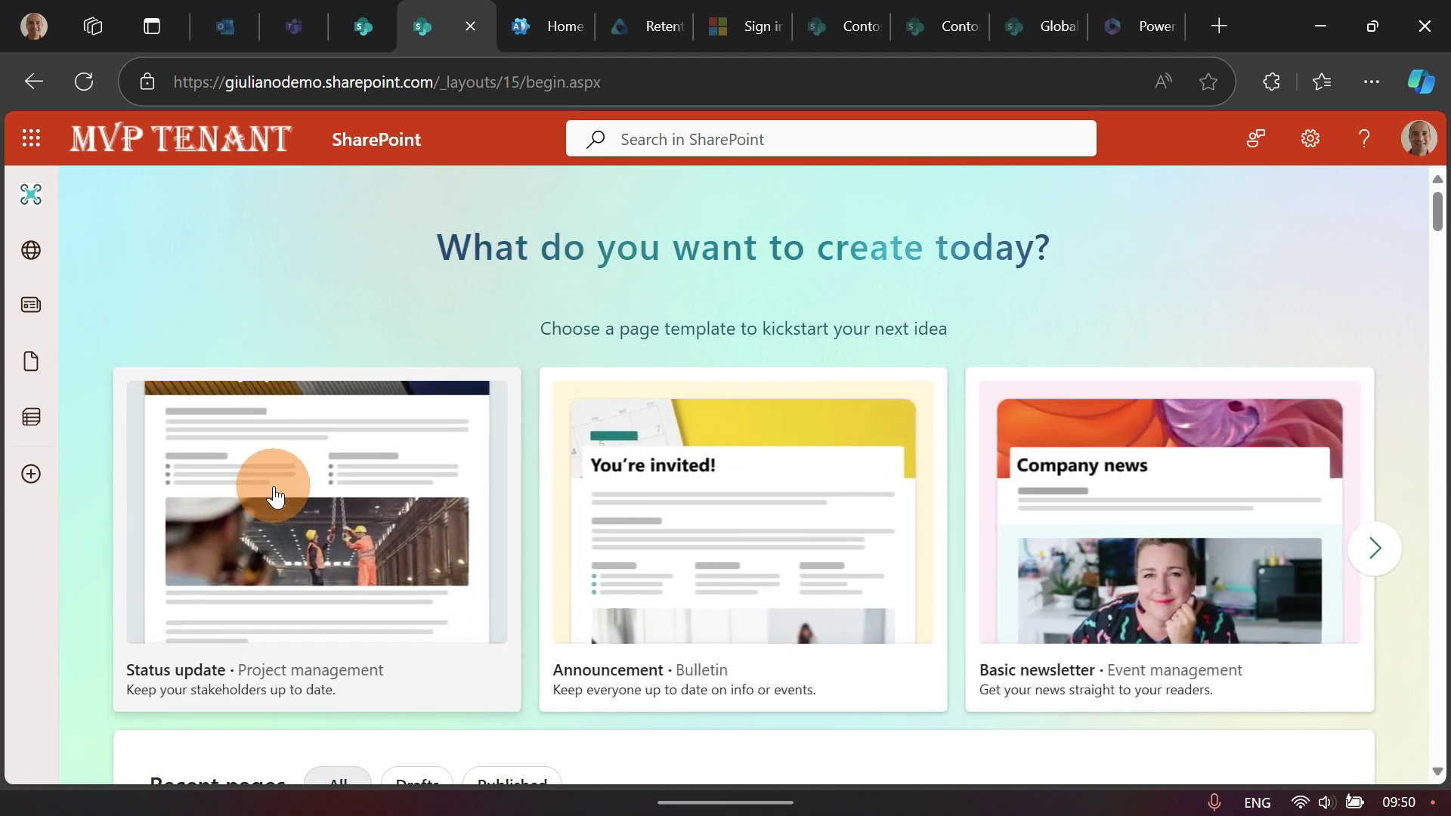
scroll(295, 475, down, 3)
scroll(295, 474, down, 3)
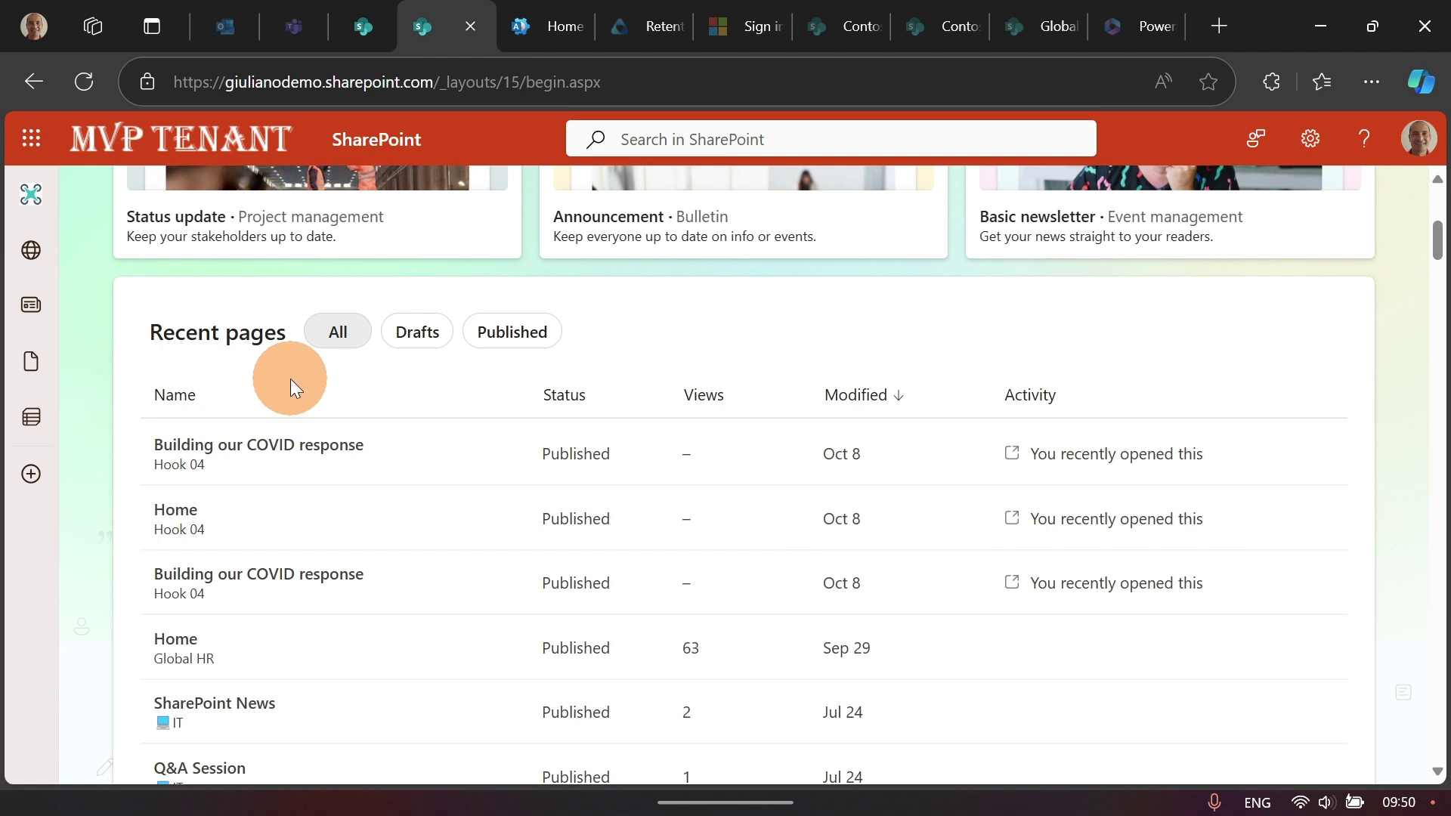
scroll(291, 379, down, 2)
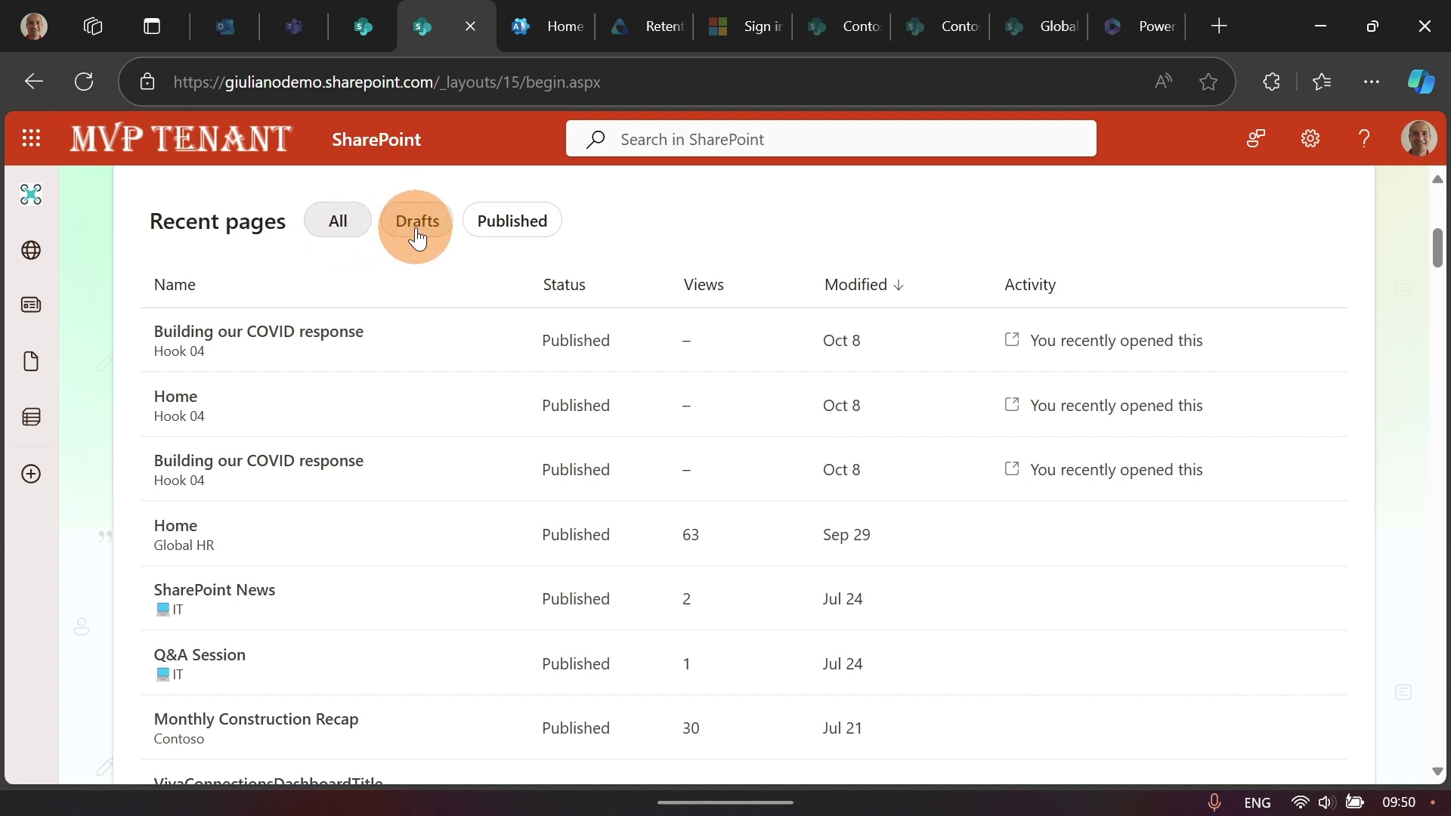
mouse_move(490, 358)
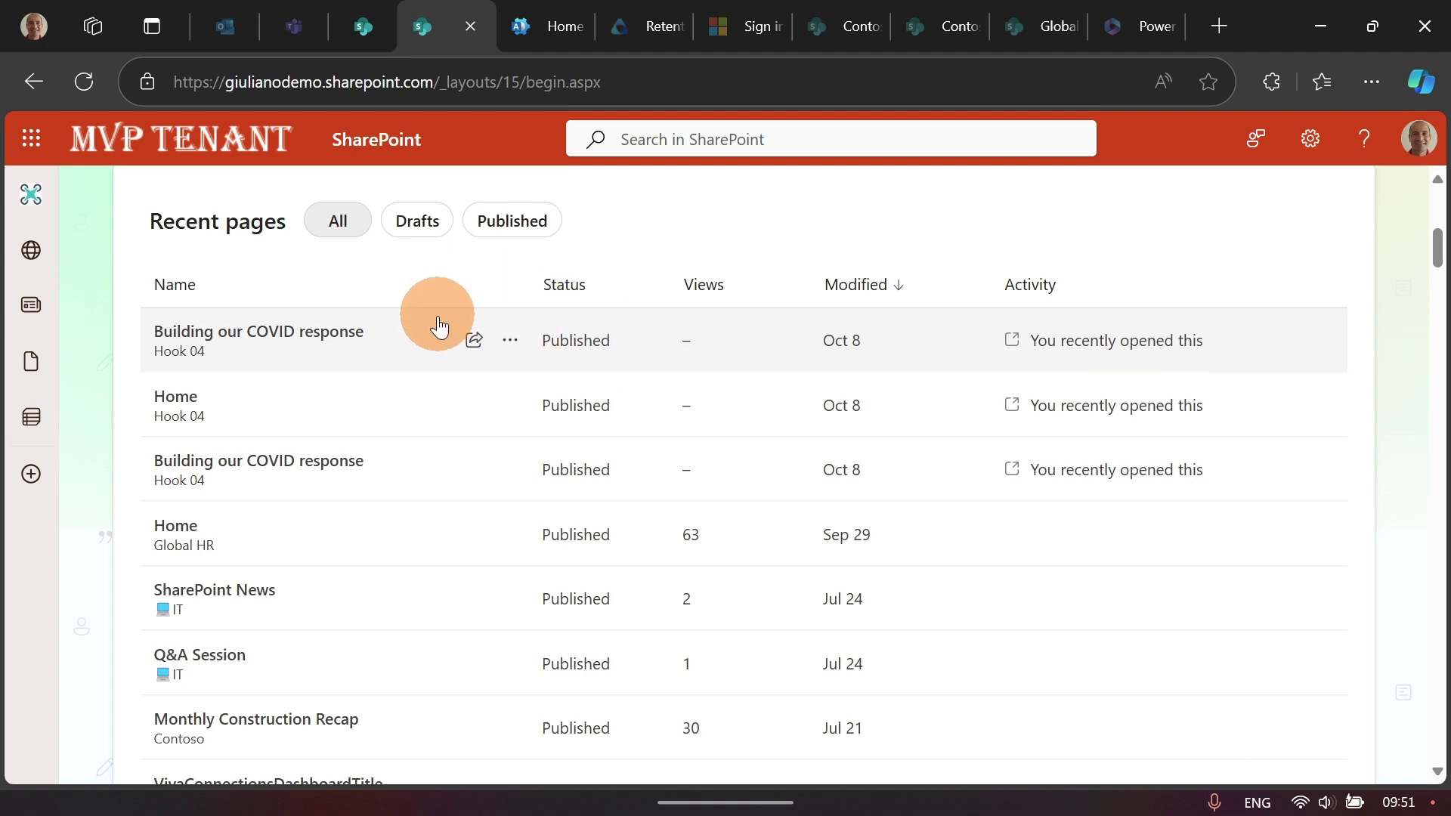
scroll(453, 332, up, 3)
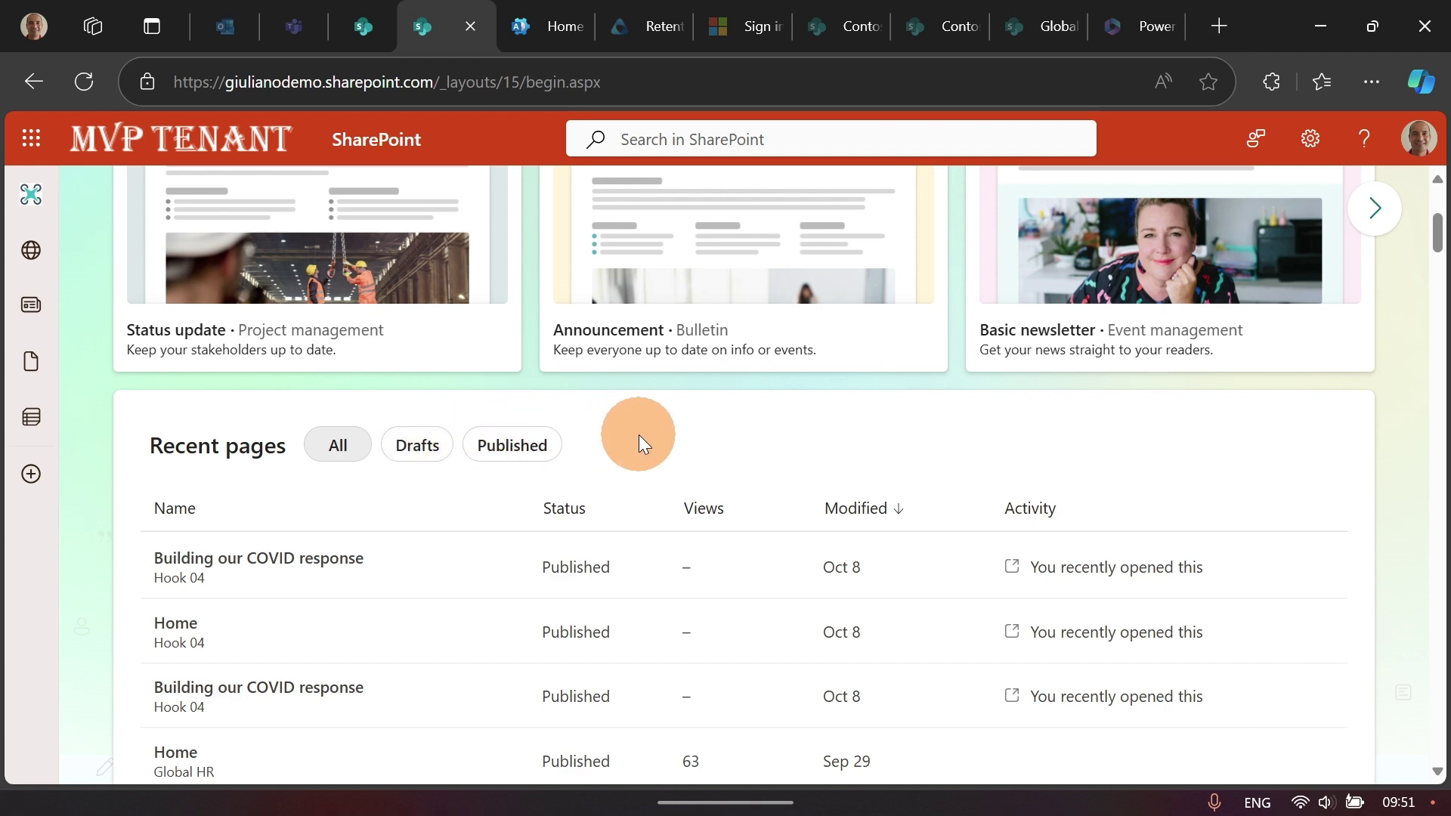
scroll(632, 438, up, 4)
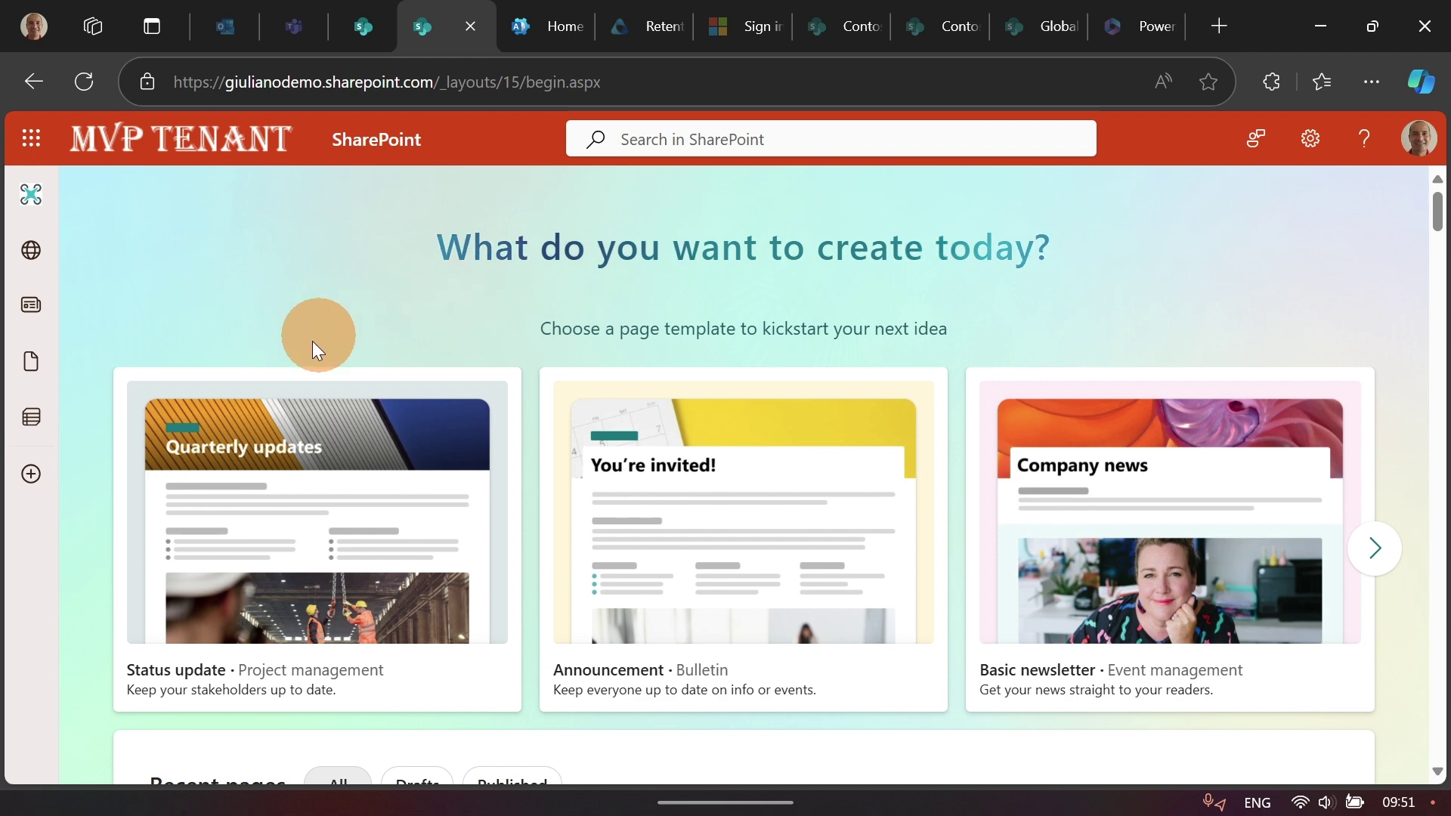
scroll(778, 502, down, 2)
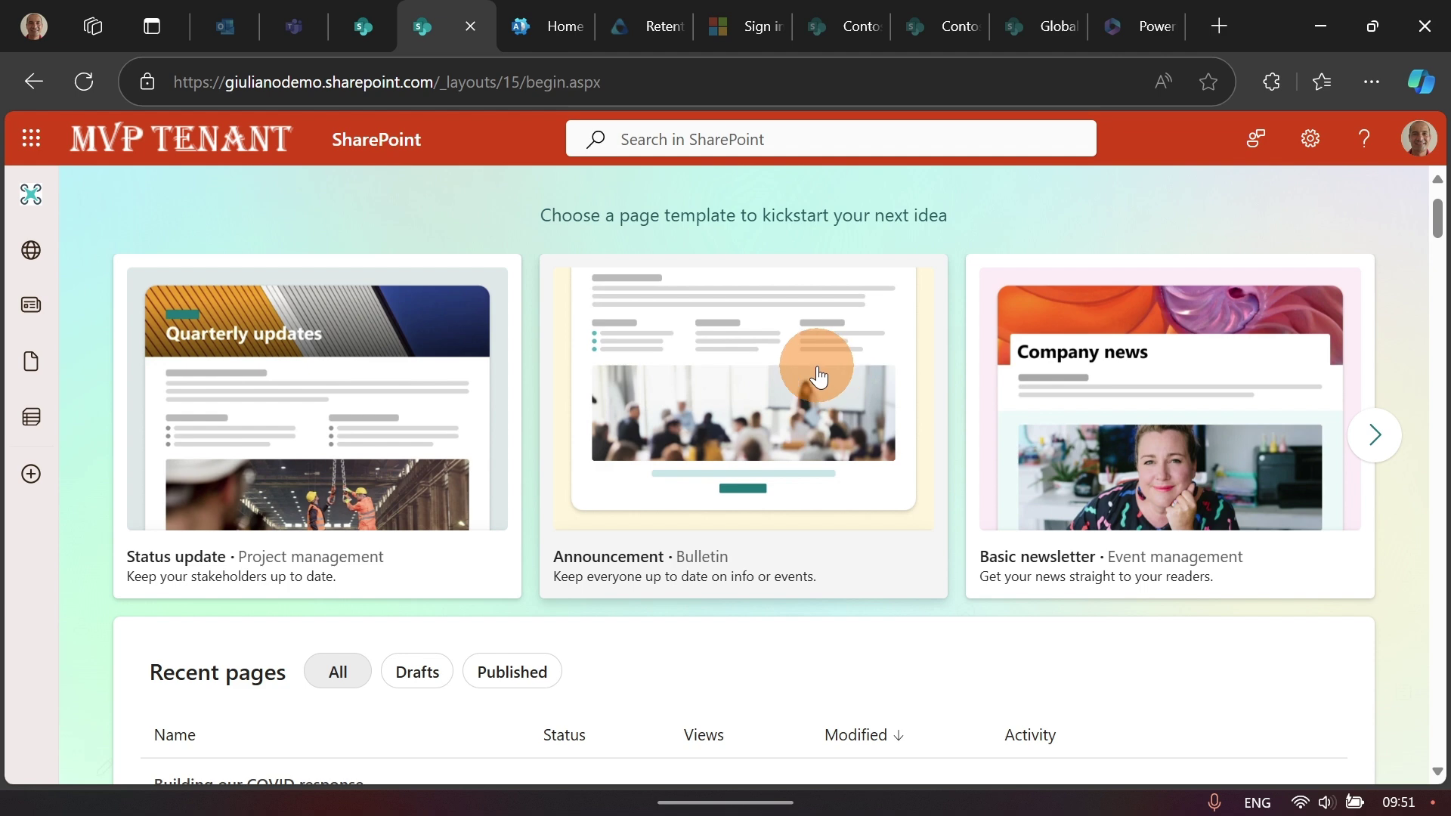
Step: Create a new page from the Announcement template and inspect its SitePages web address
click(734, 397)
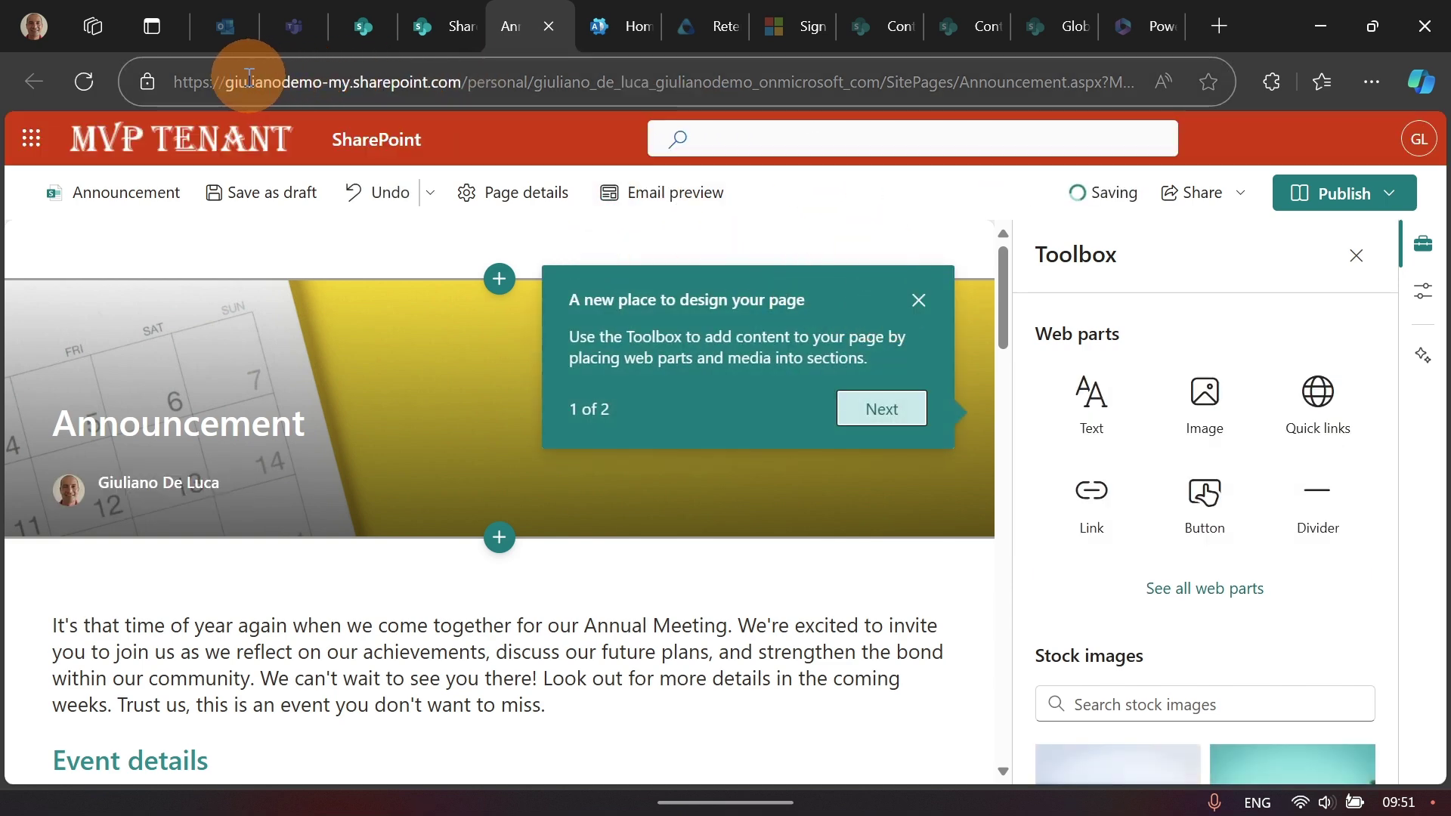
drag(225, 79, 953, 80)
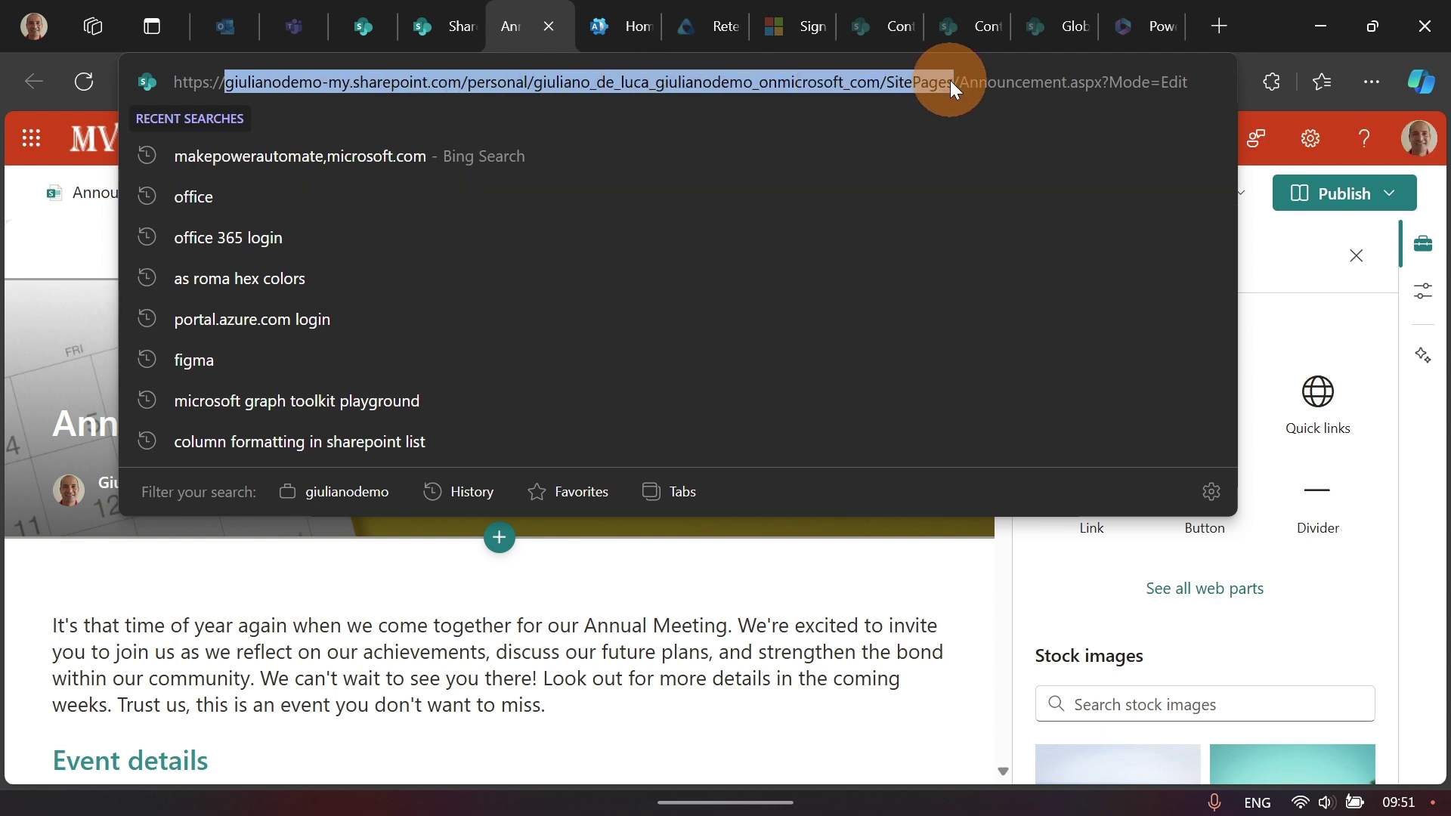
double_click(916, 89)
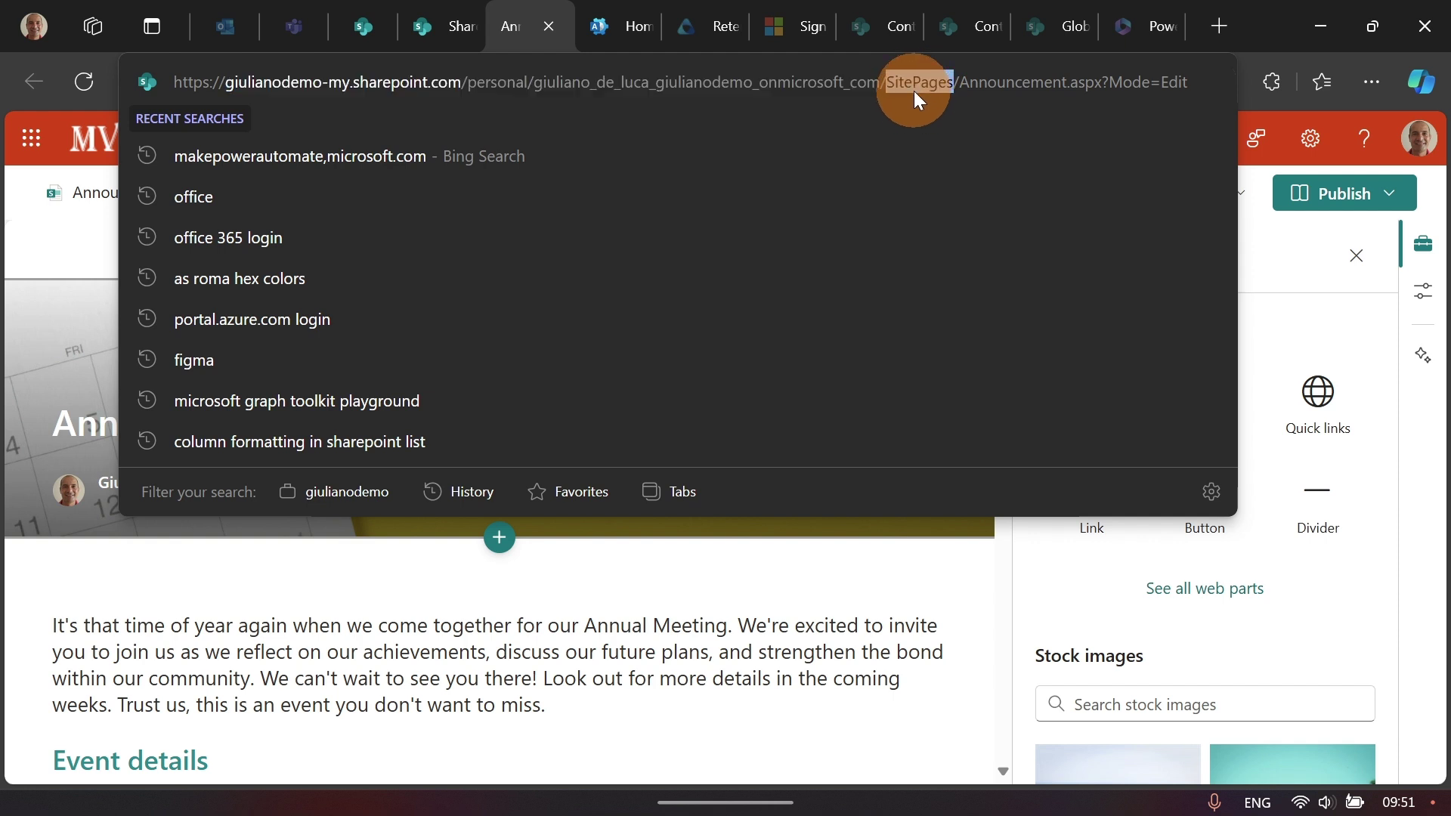
click(914, 91)
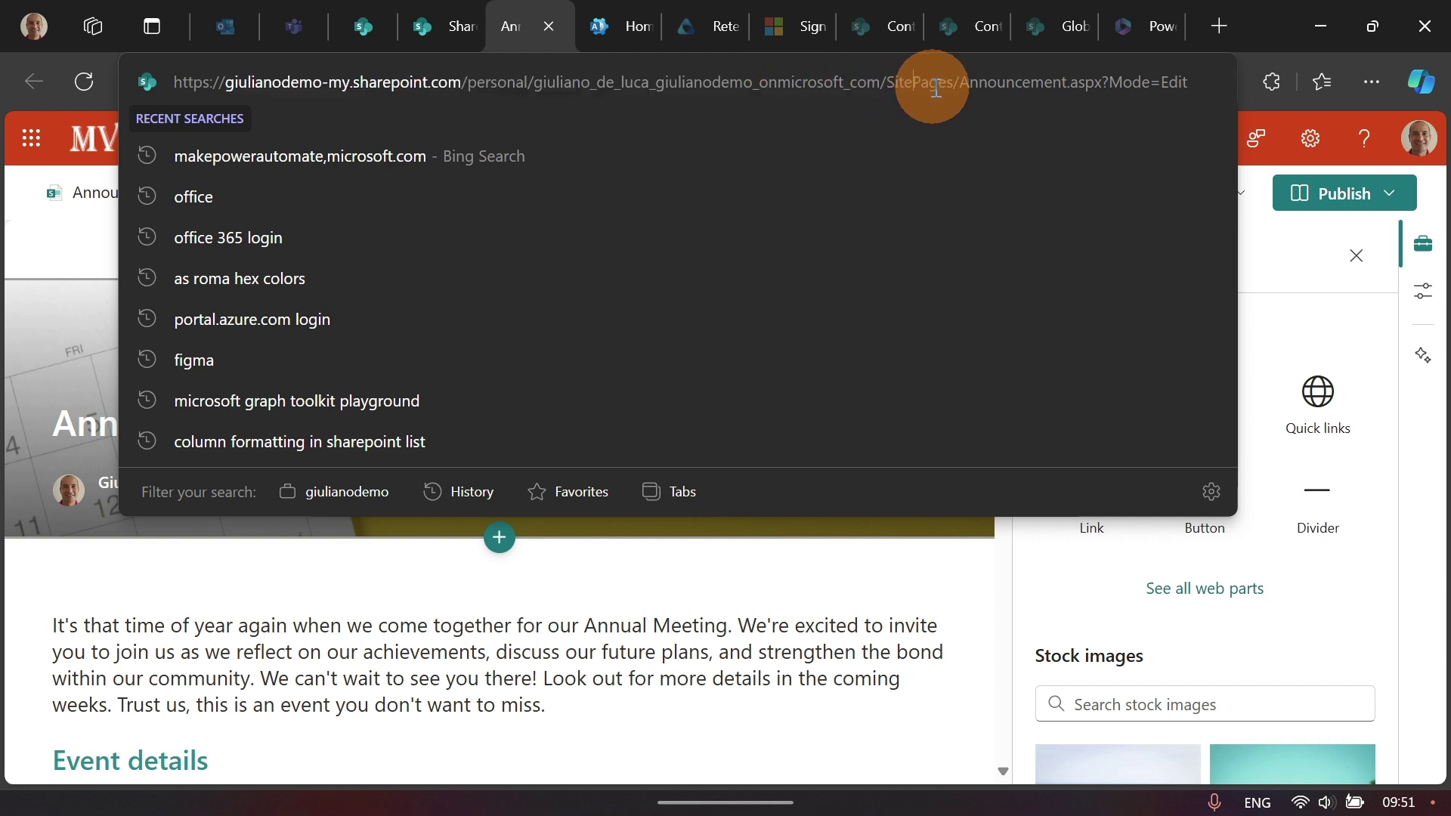
click(949, 84)
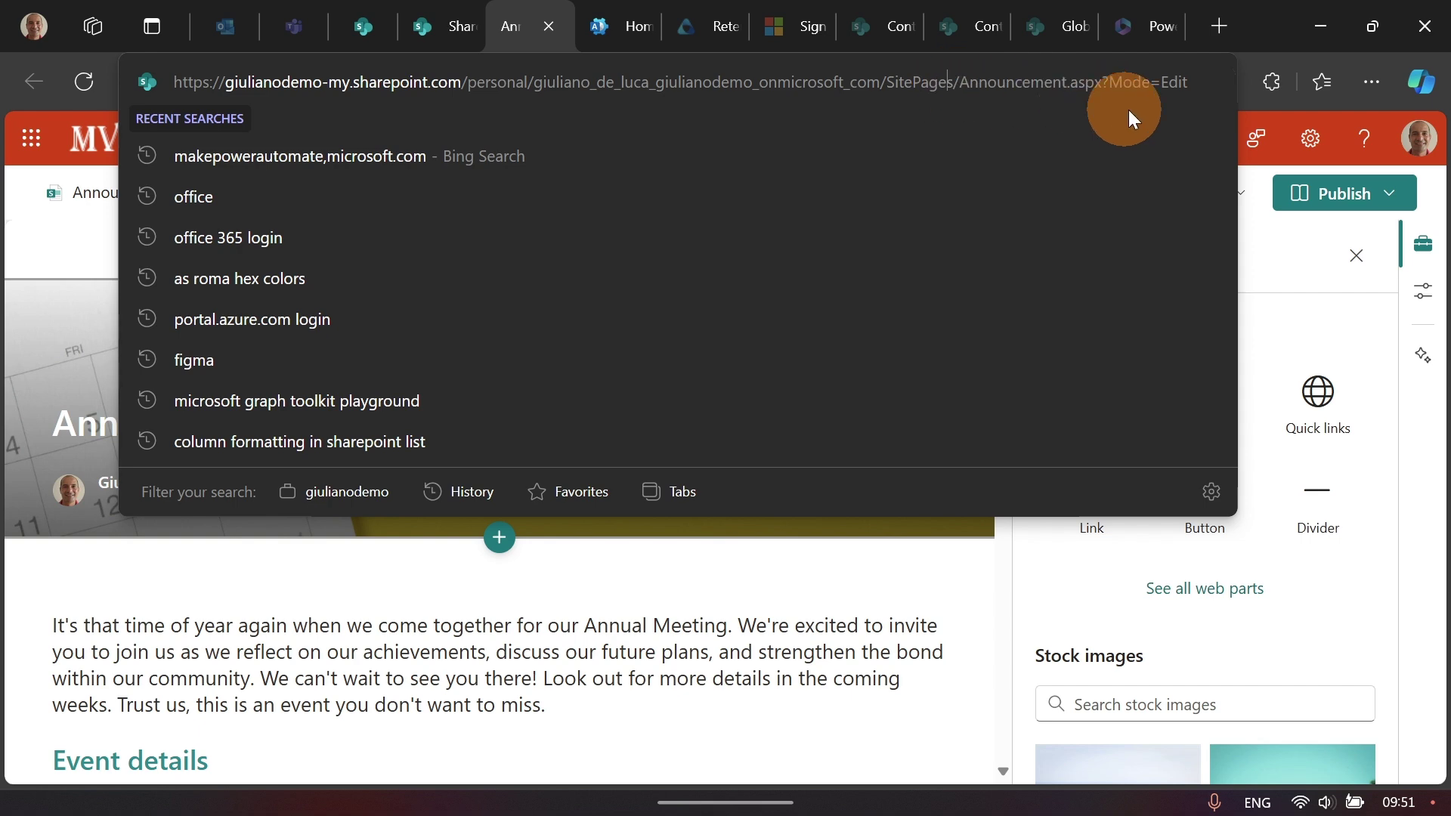
click(1258, 52)
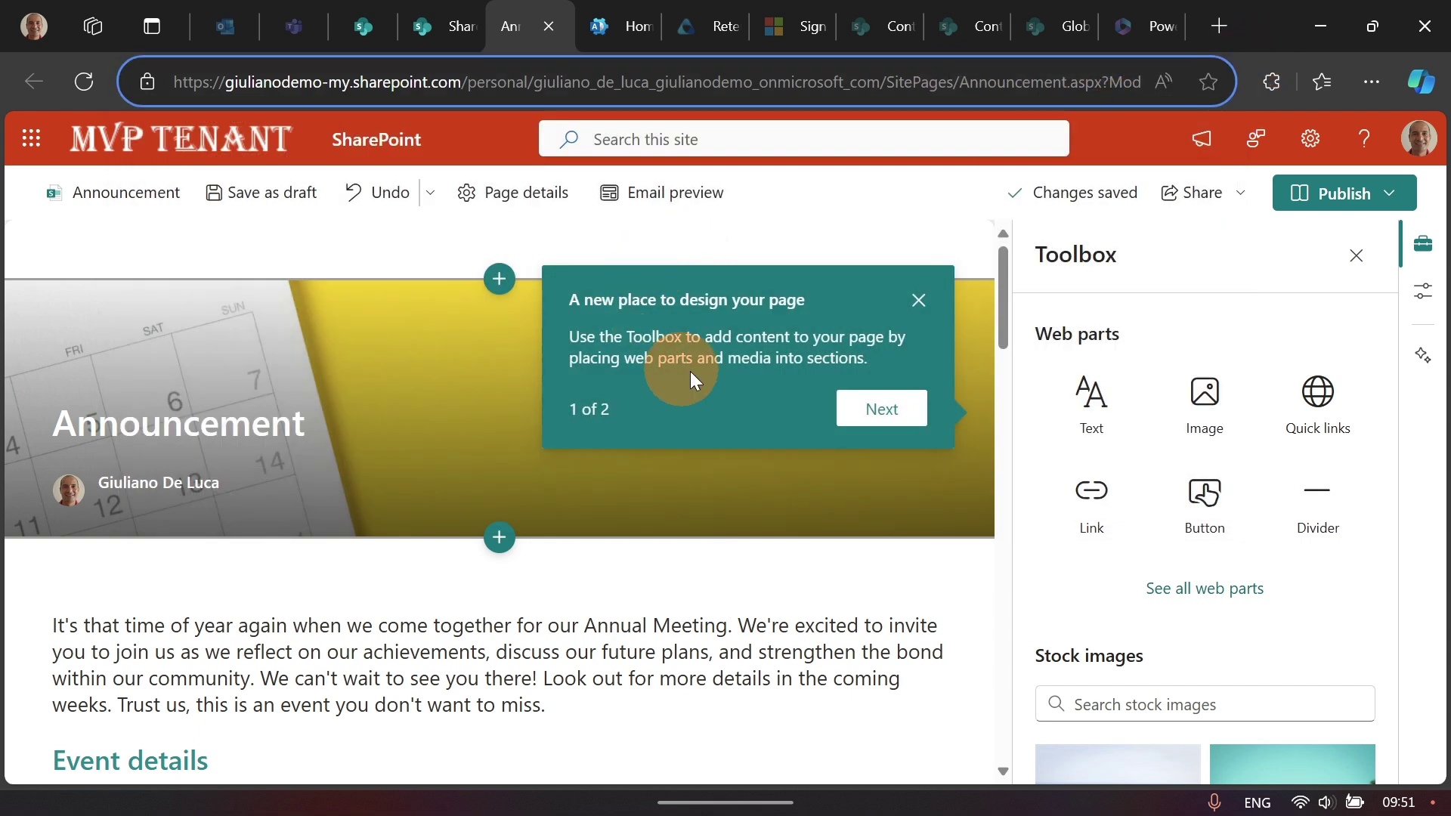
Step: Dismiss the design tip and rename the banner title to 'Announcement XXX'
click(919, 301)
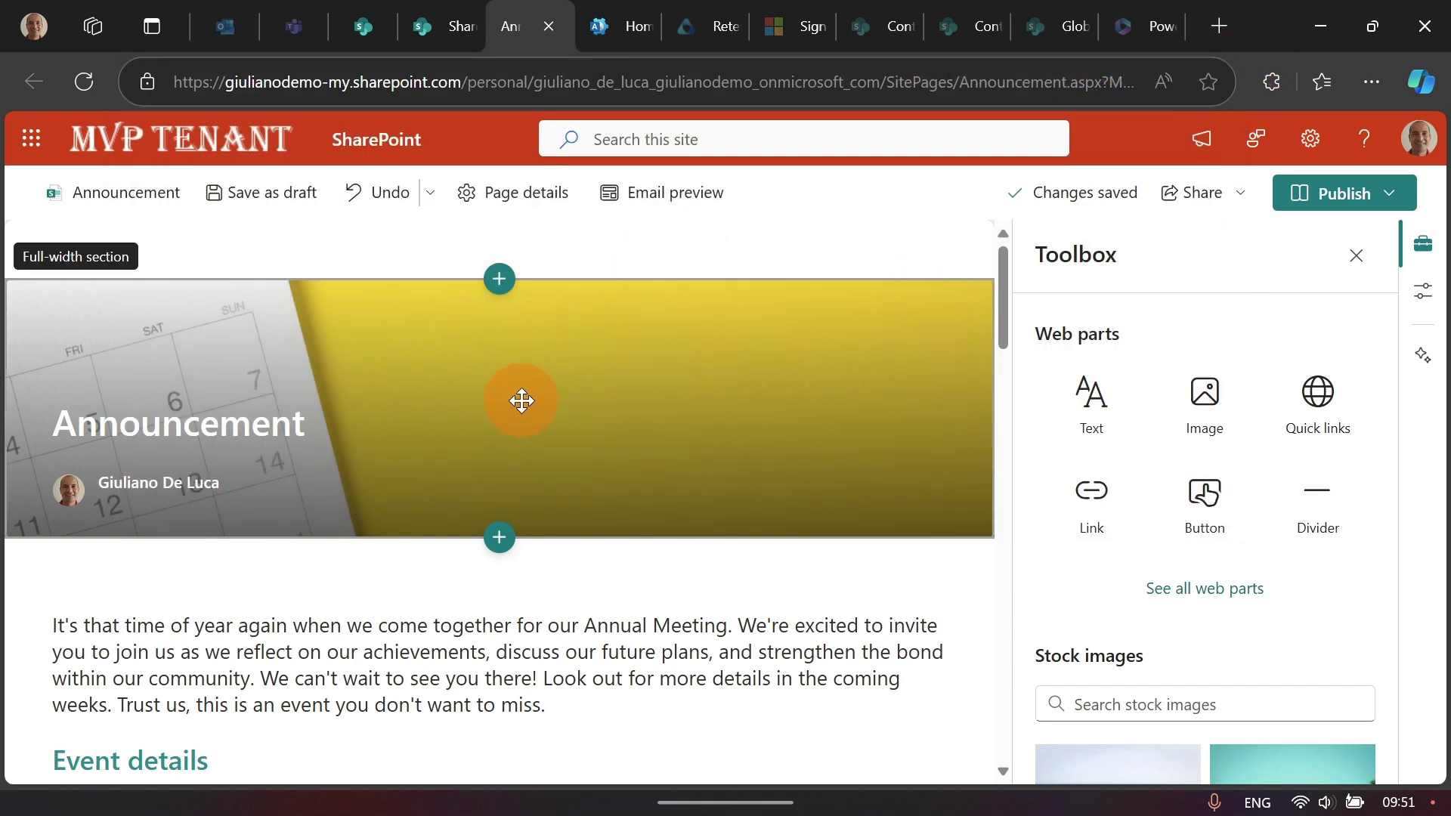
click(300, 427)
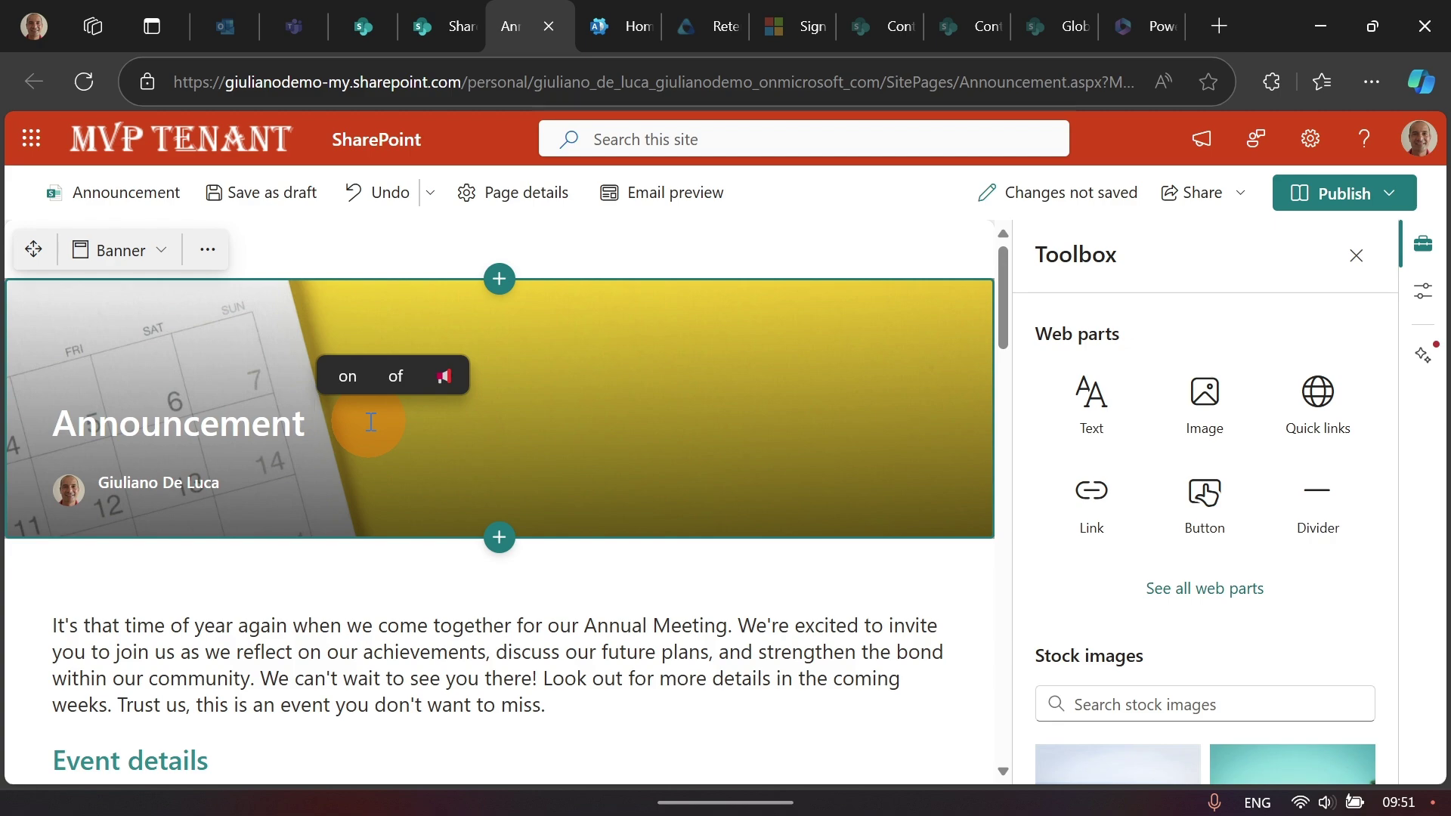
text(XXX)
scroll(461, 431, down, 5)
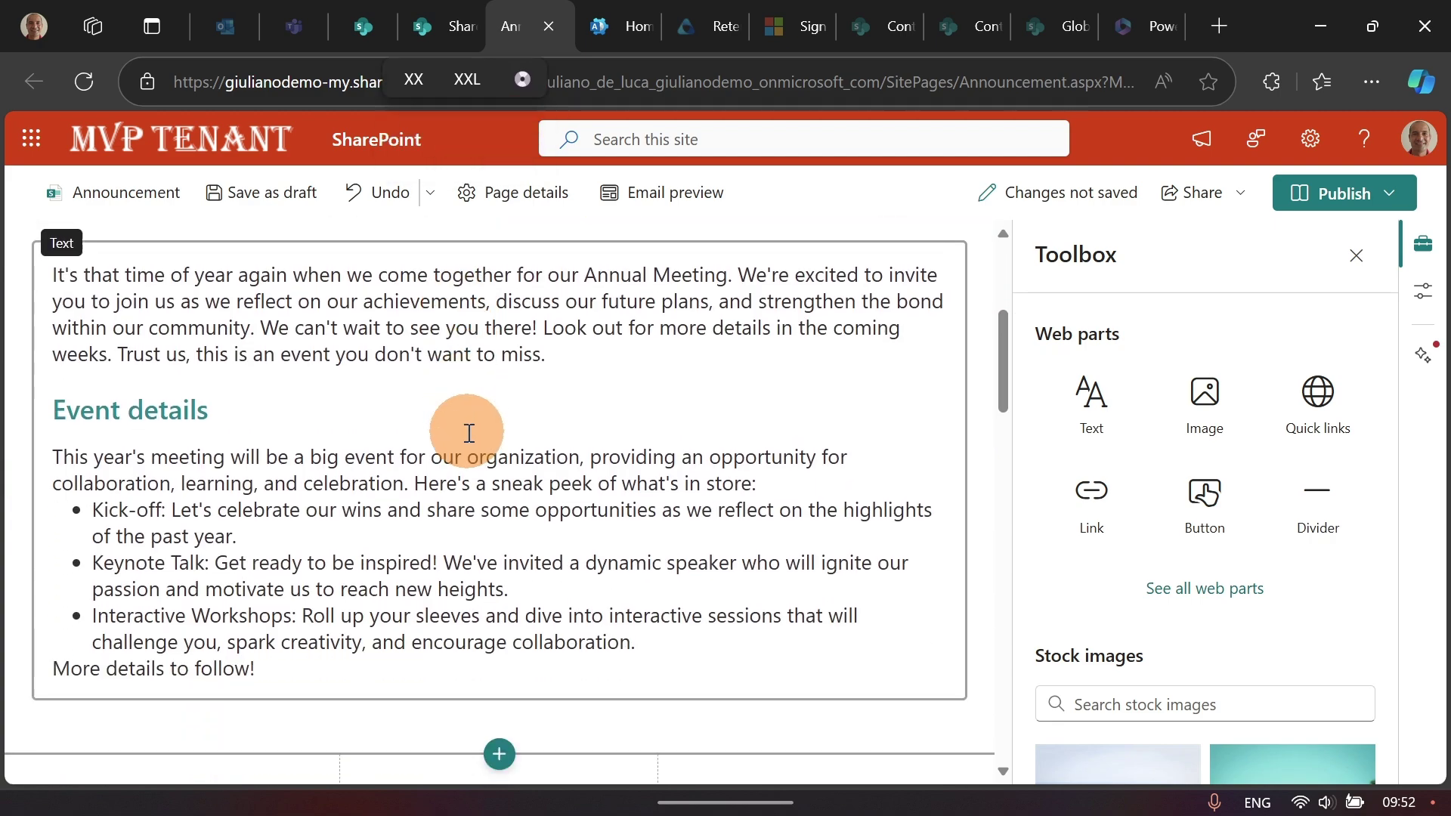
scroll(469, 433, down, 15)
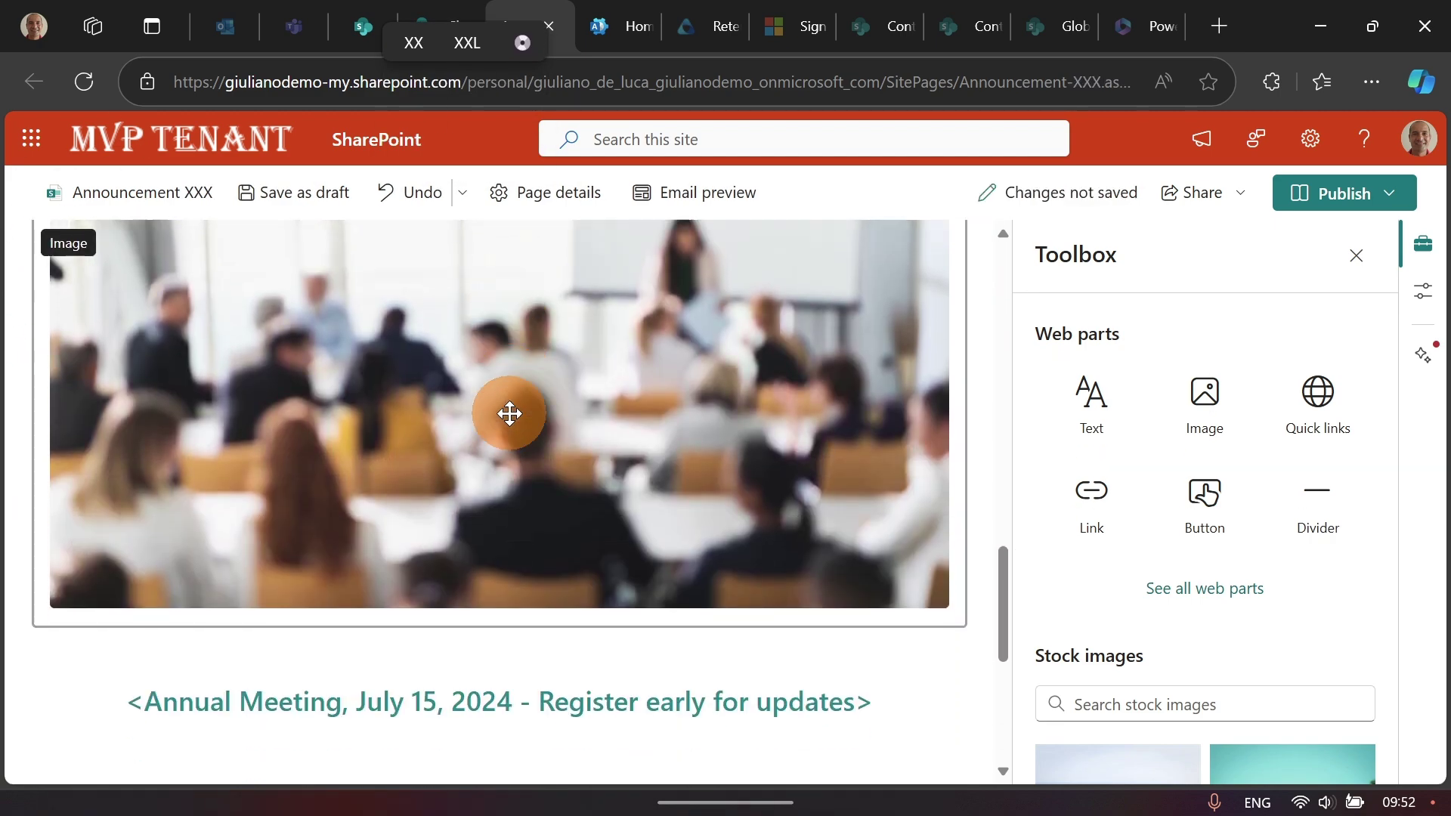
scroll(505, 412, down, 3)
scroll(716, 425, up, 20)
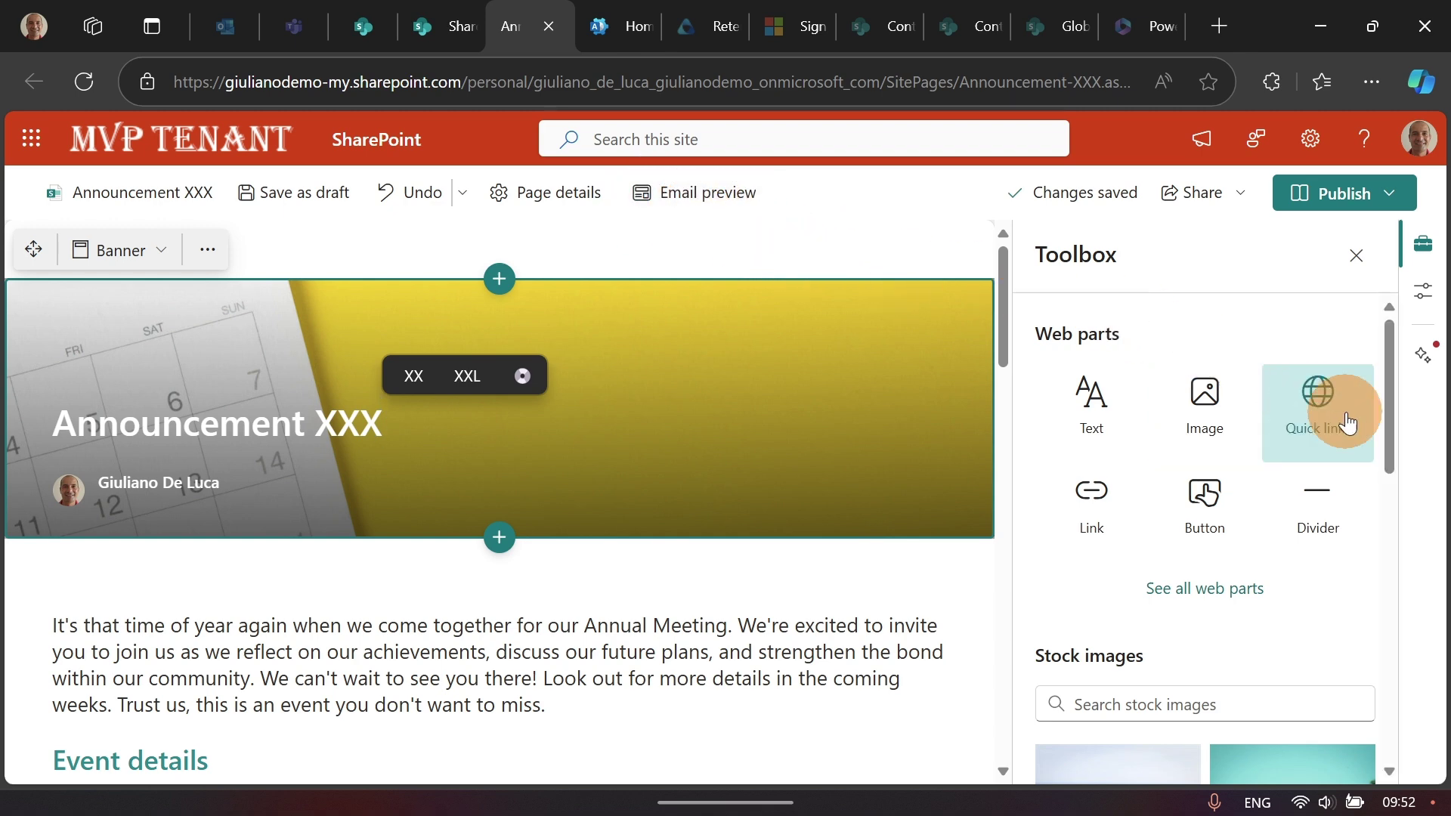
Step: Preview the Design ideas layout suggestions for the banner, then close them
mouse_move(1388, 401)
mouse_down()
mouse_move(1385, 557)
mouse_move(1386, 397)
mouse_up()
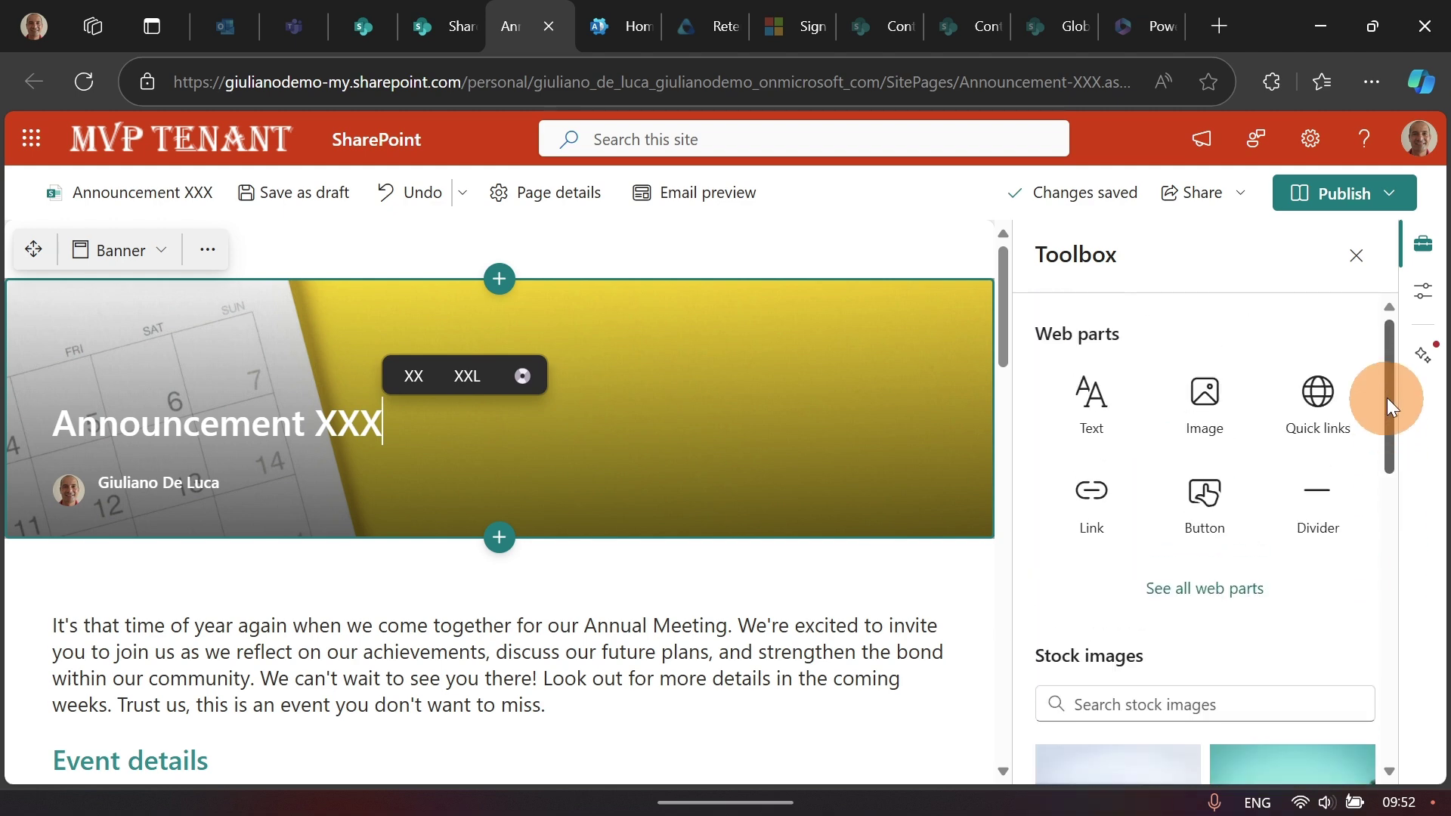
click(1435, 349)
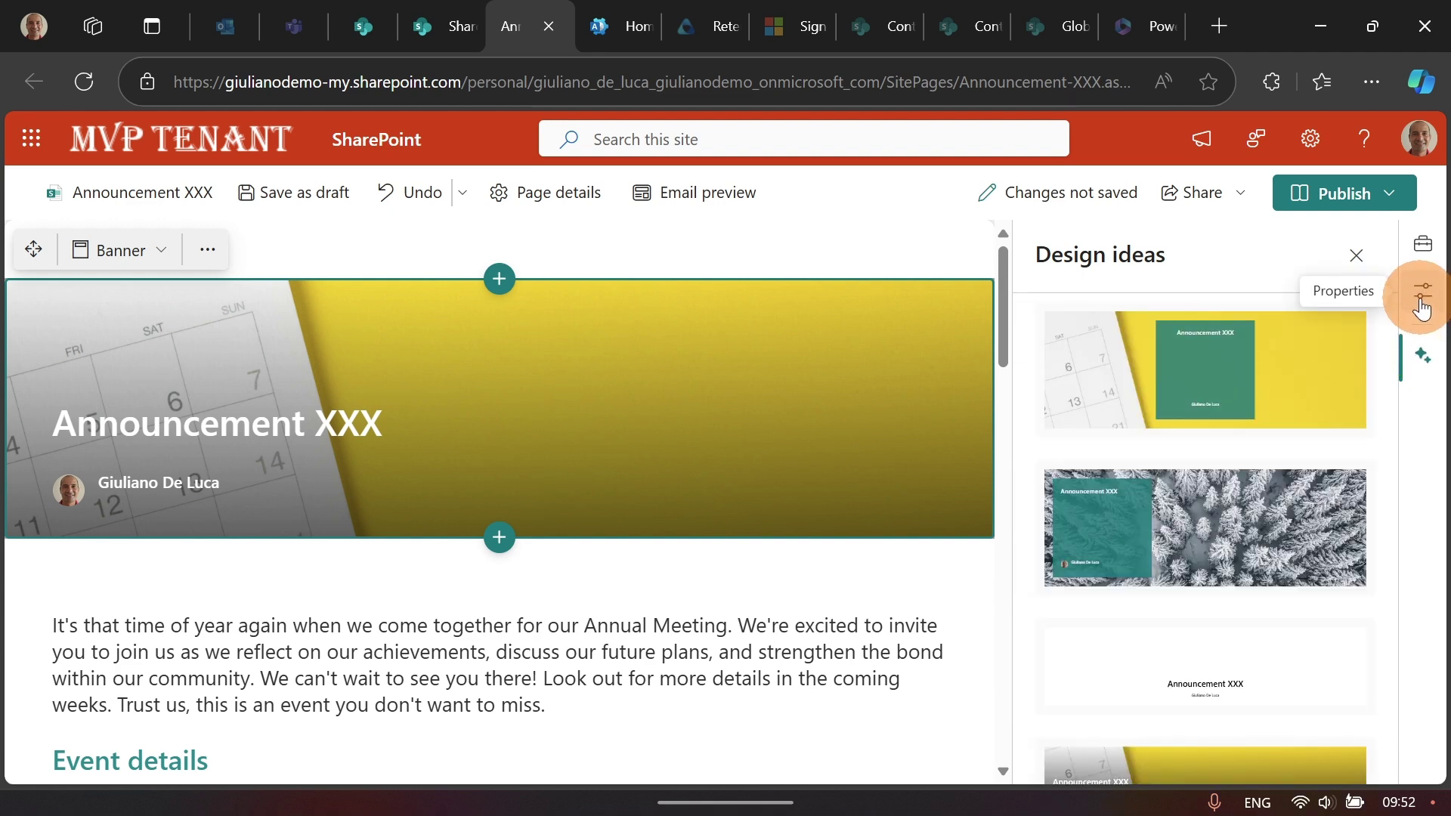
scroll(1255, 389, down, 5)
scroll(1285, 355, up, 5)
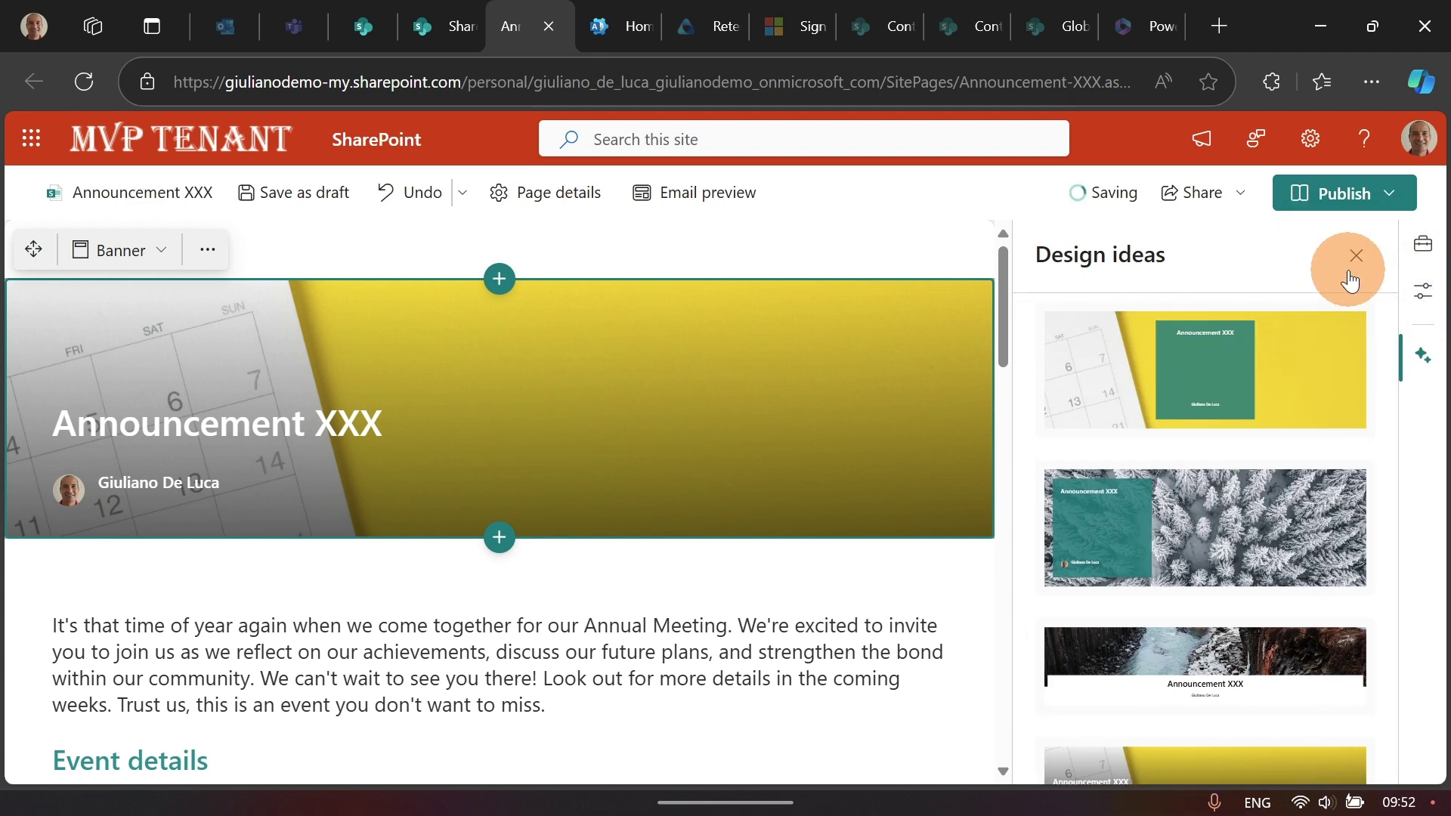
click(1354, 258)
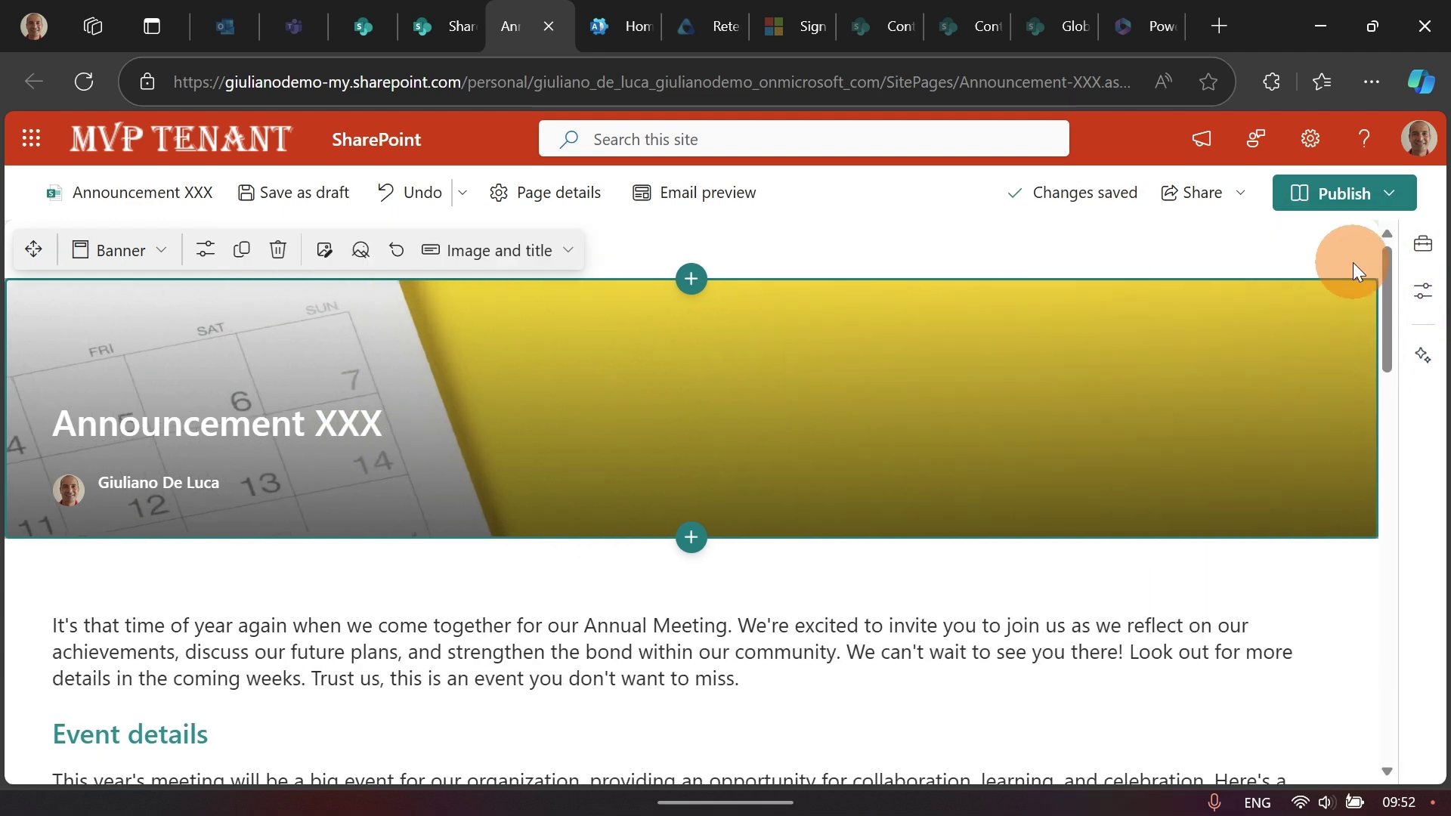
Step: Review the Publish options without publishing, then save the page as a draft
click(1353, 202)
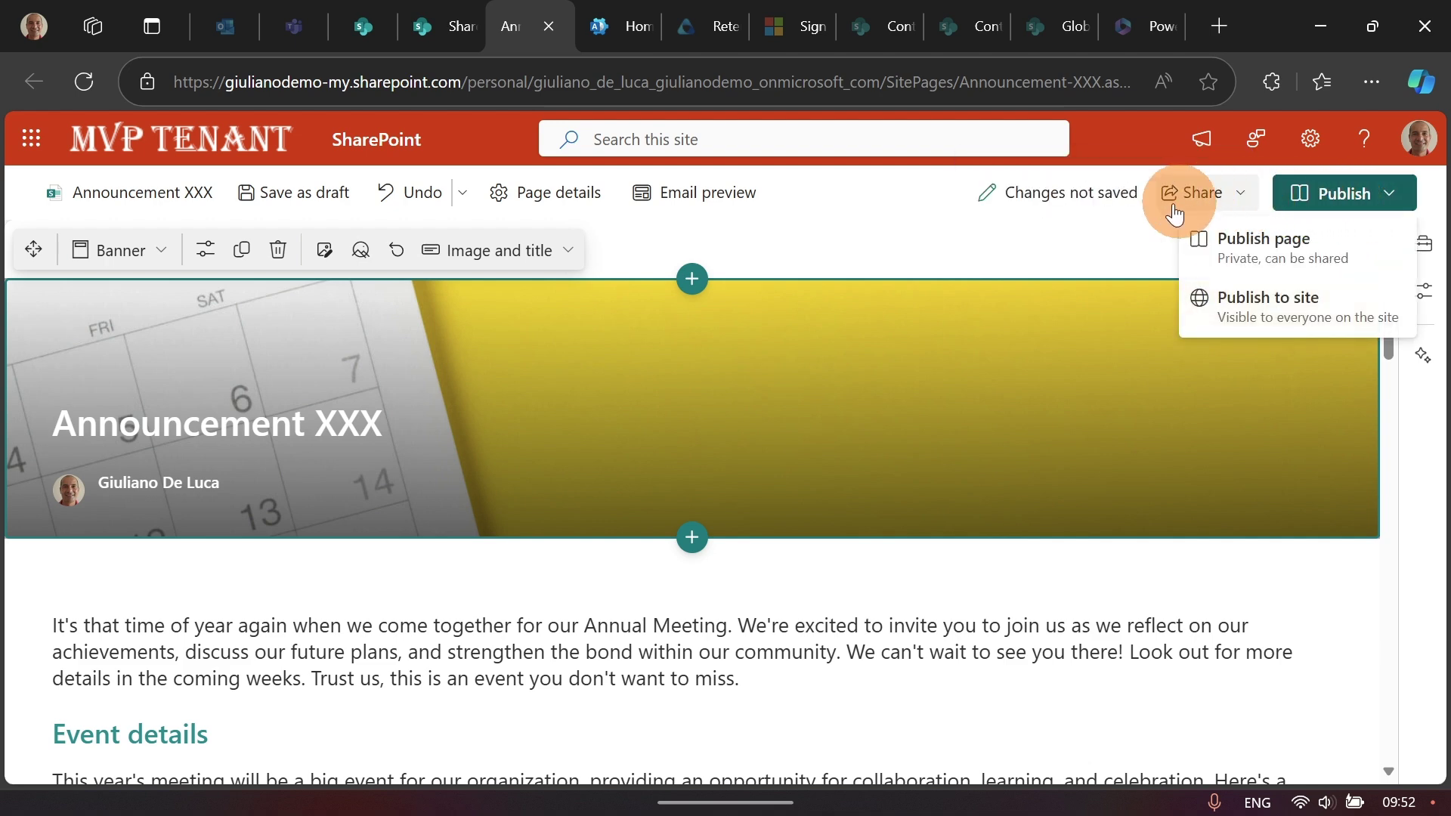
click(1074, 240)
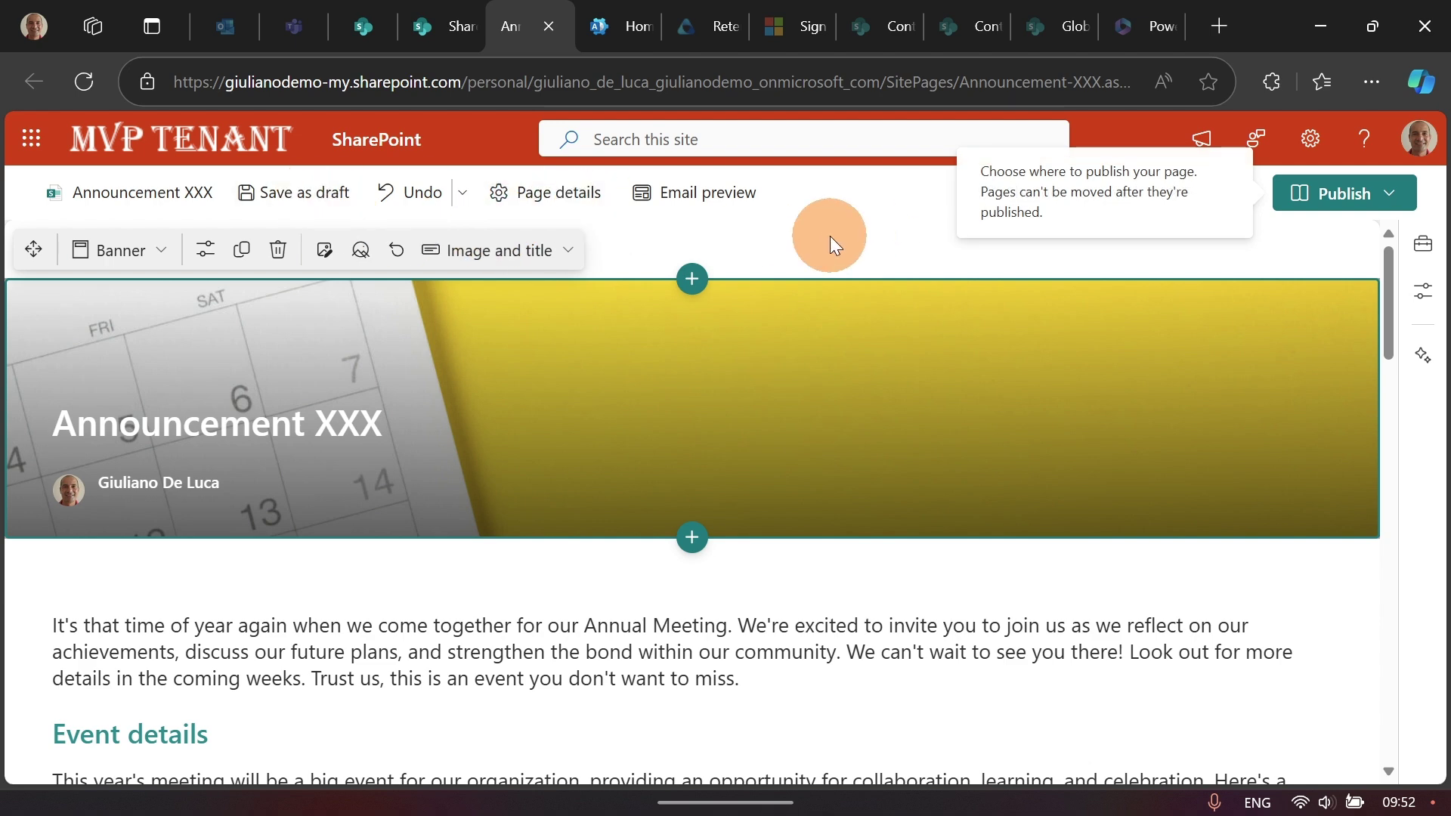
click(262, 204)
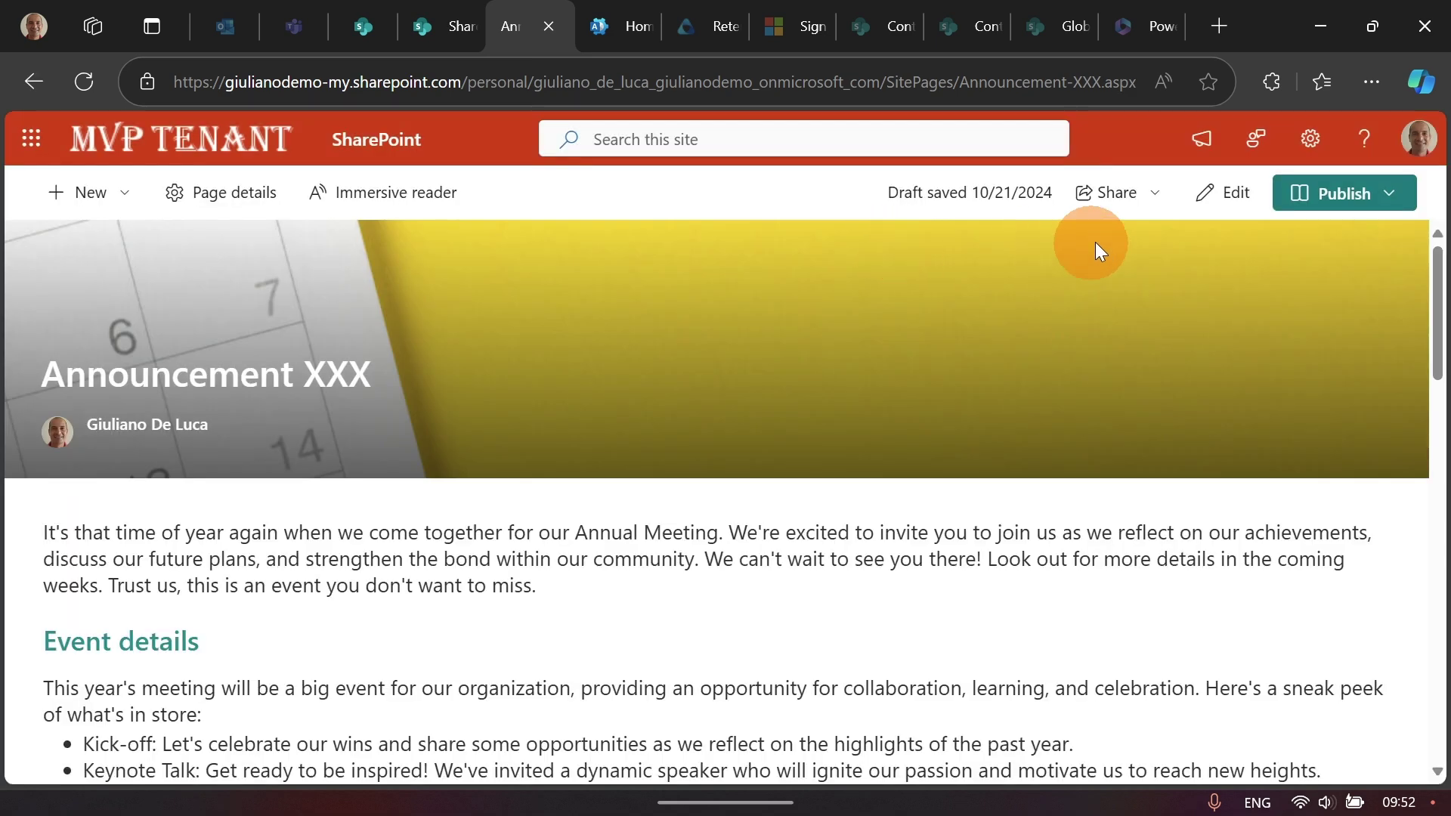
click(1138, 206)
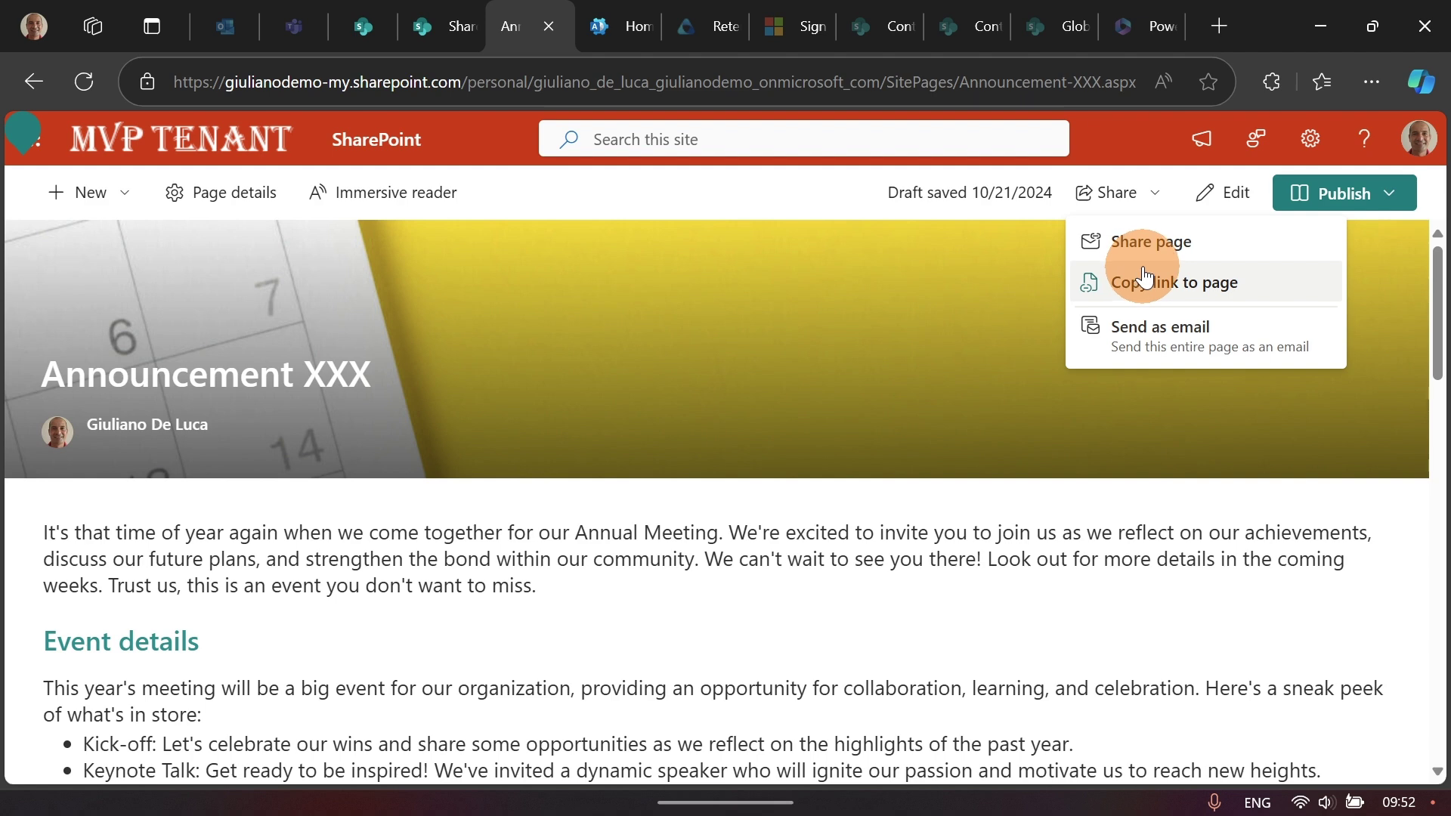
Step: Send the page as an email to two colleagues picked from suggestions and acknowledge the confirmation
click(1119, 338)
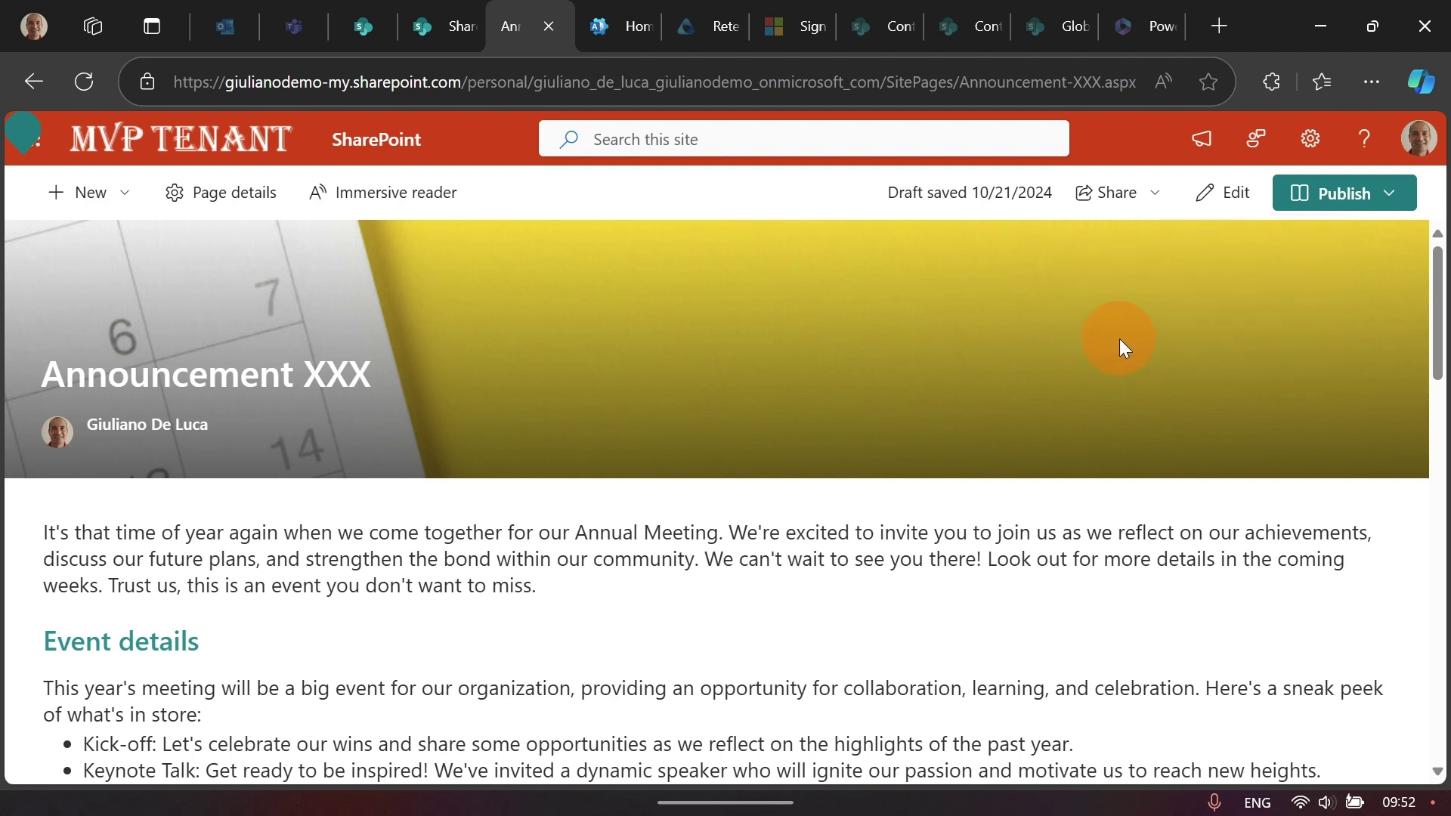
click(639, 248)
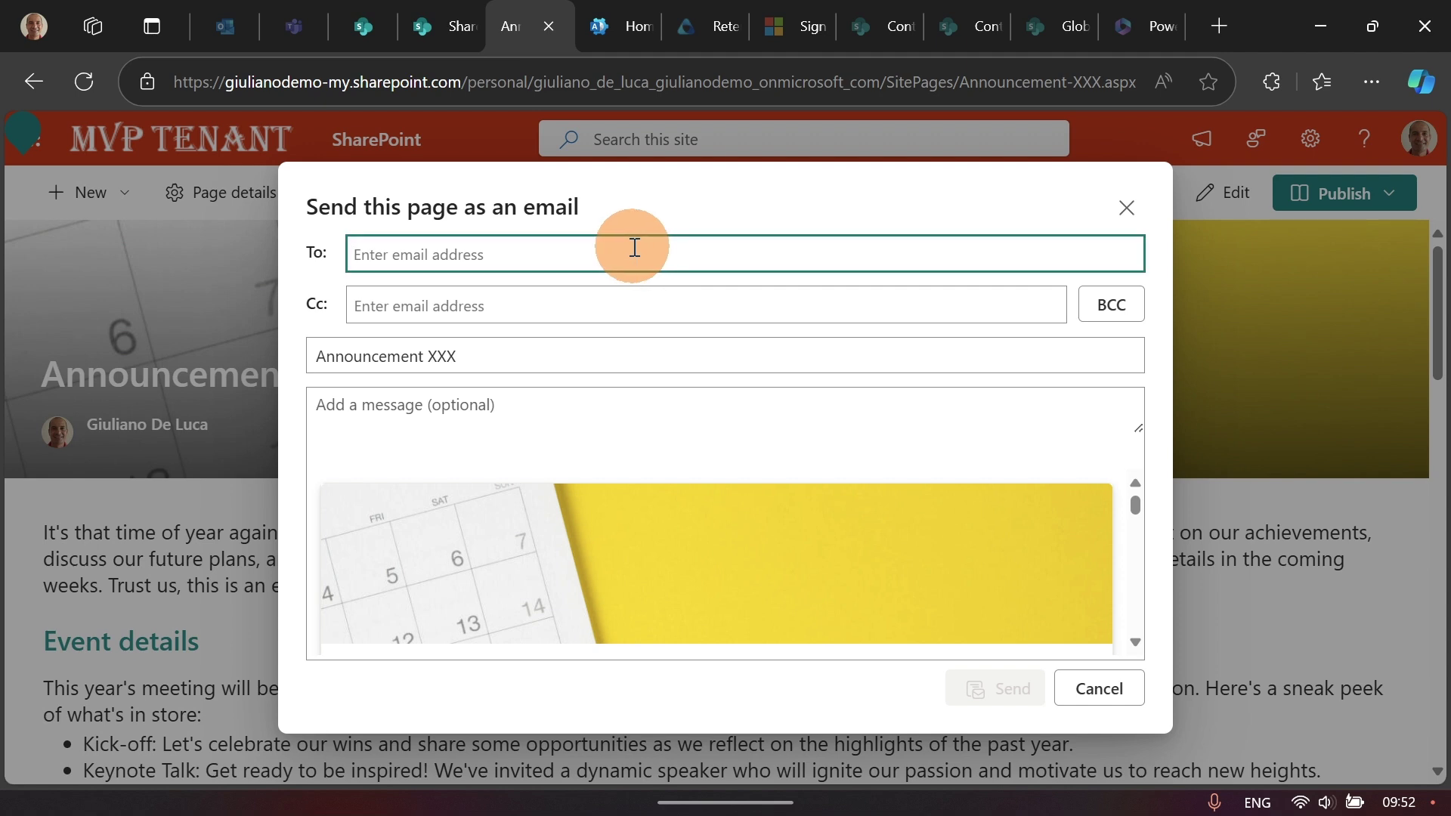
text(adele)
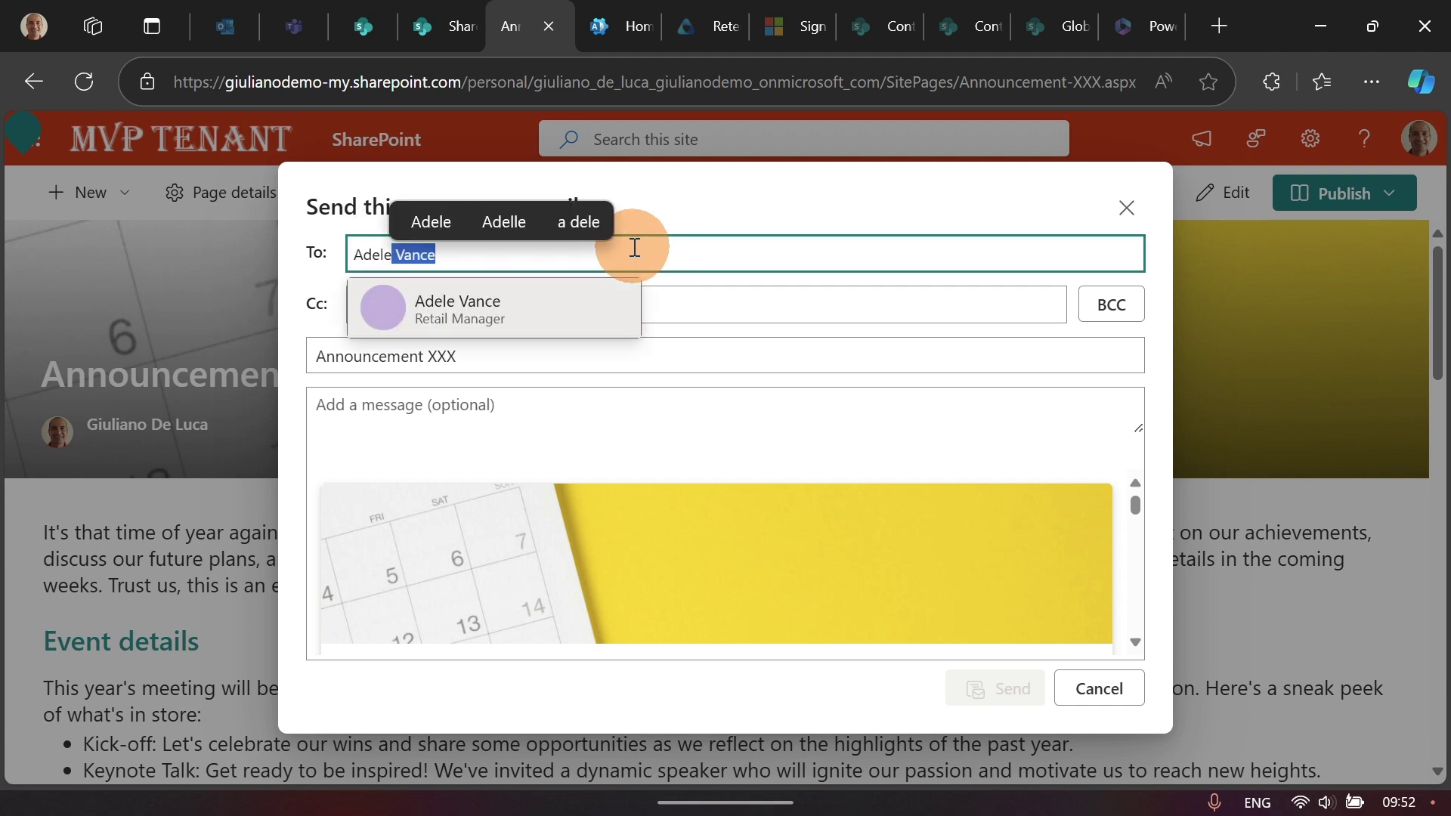
click(486, 312)
text(Nestor Wilke)
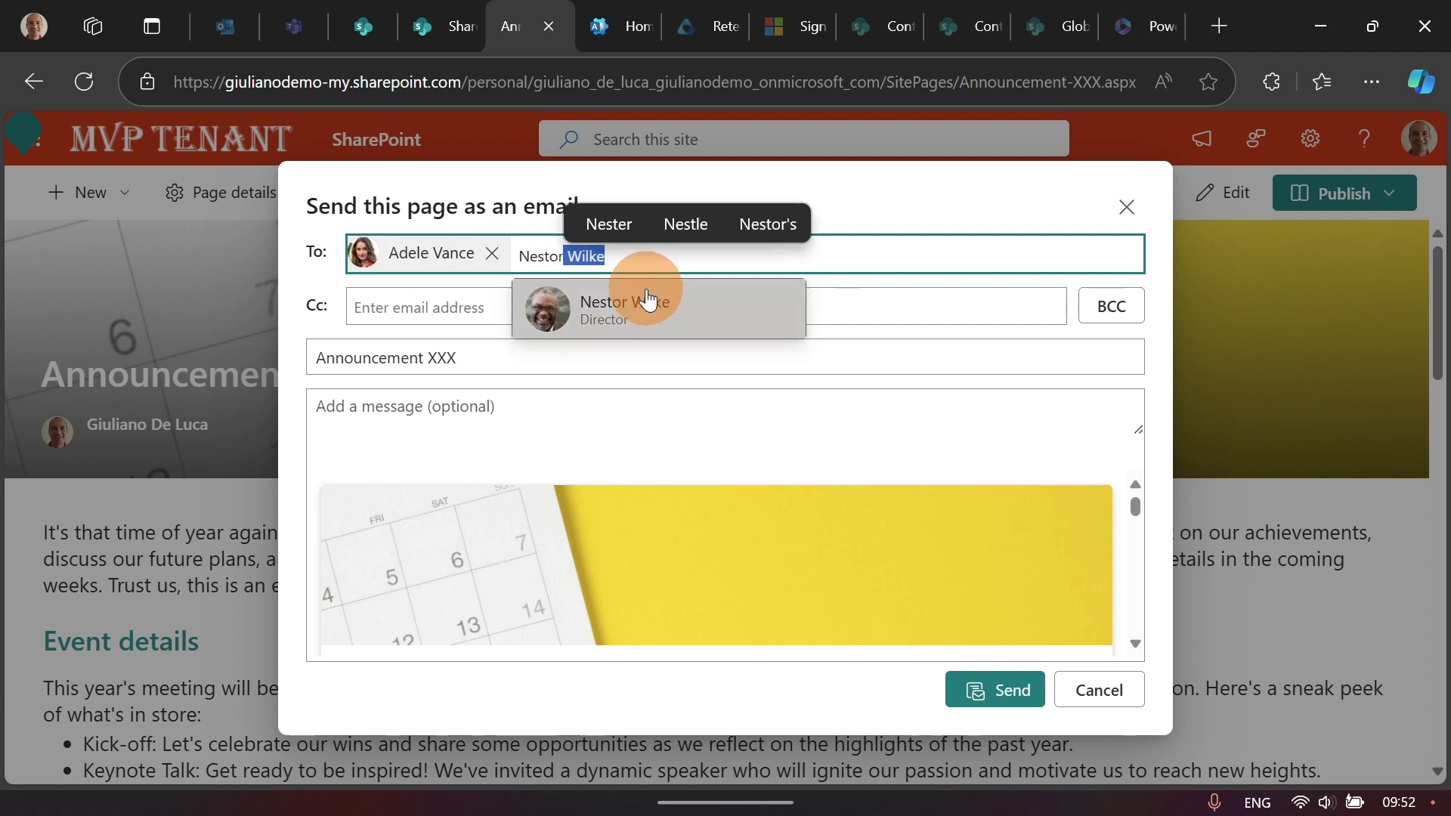
click(644, 304)
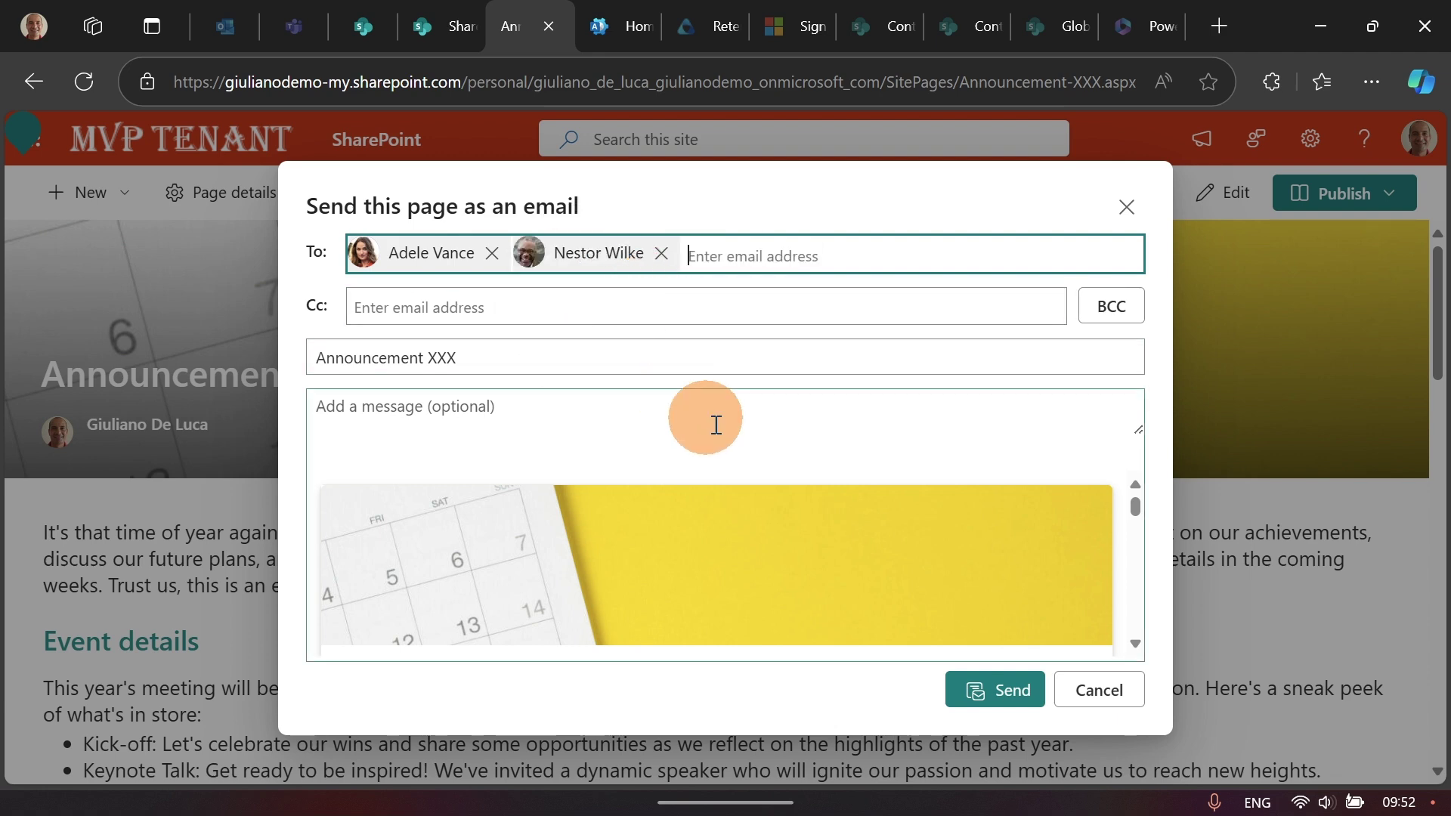
scroll(913, 522, down, 3)
scroll(914, 523, down, 10)
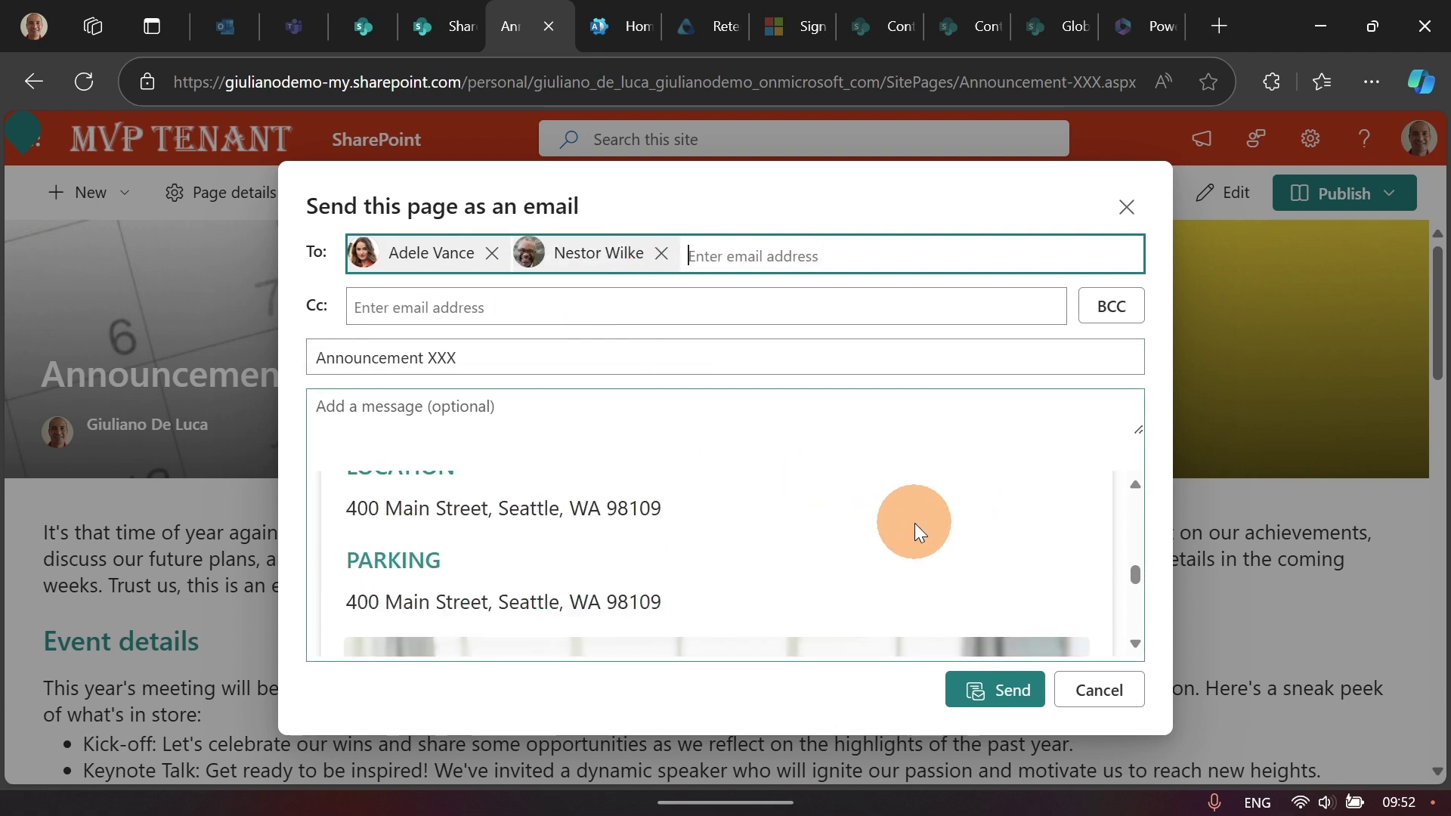
click(983, 690)
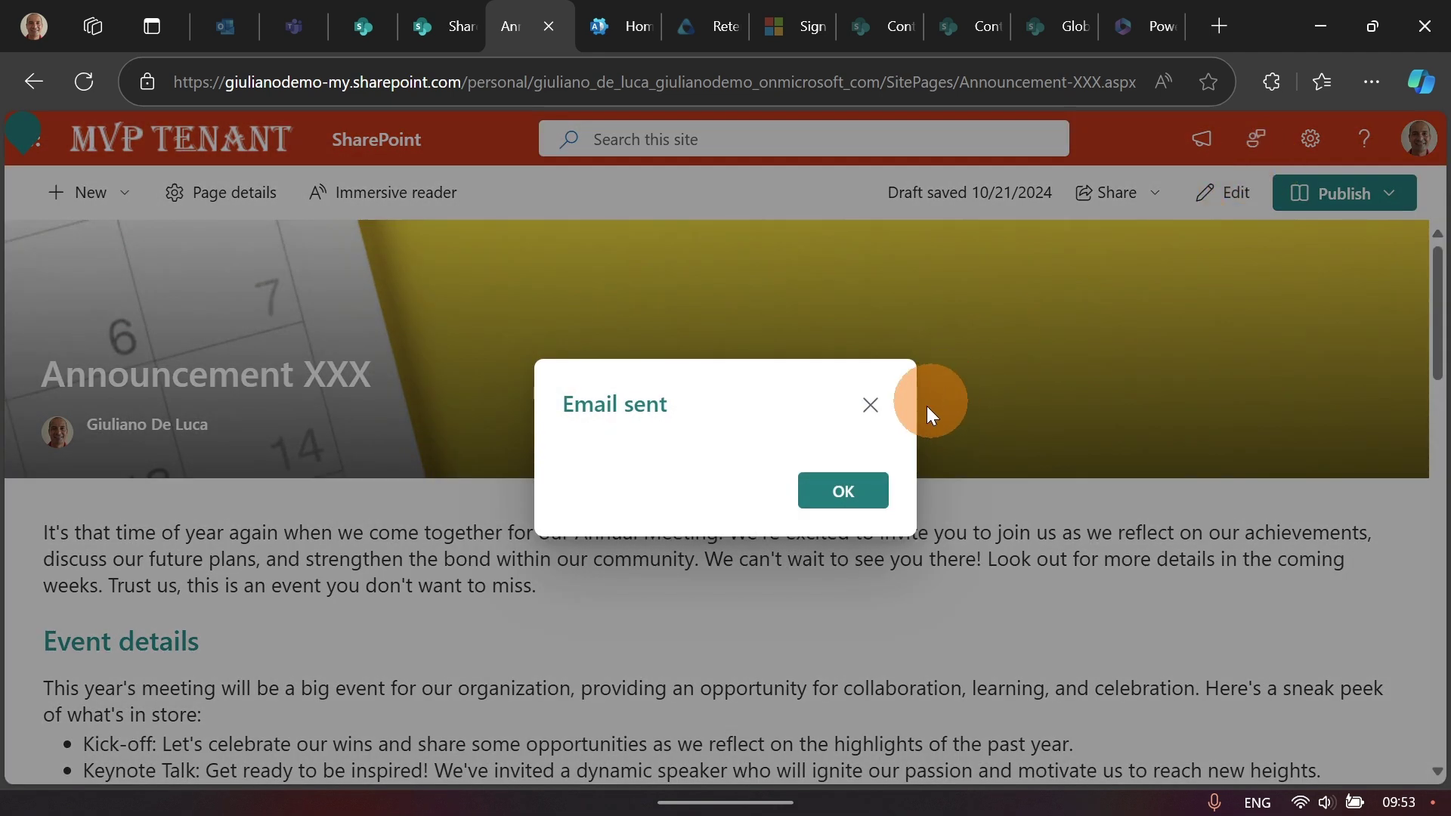
click(863, 492)
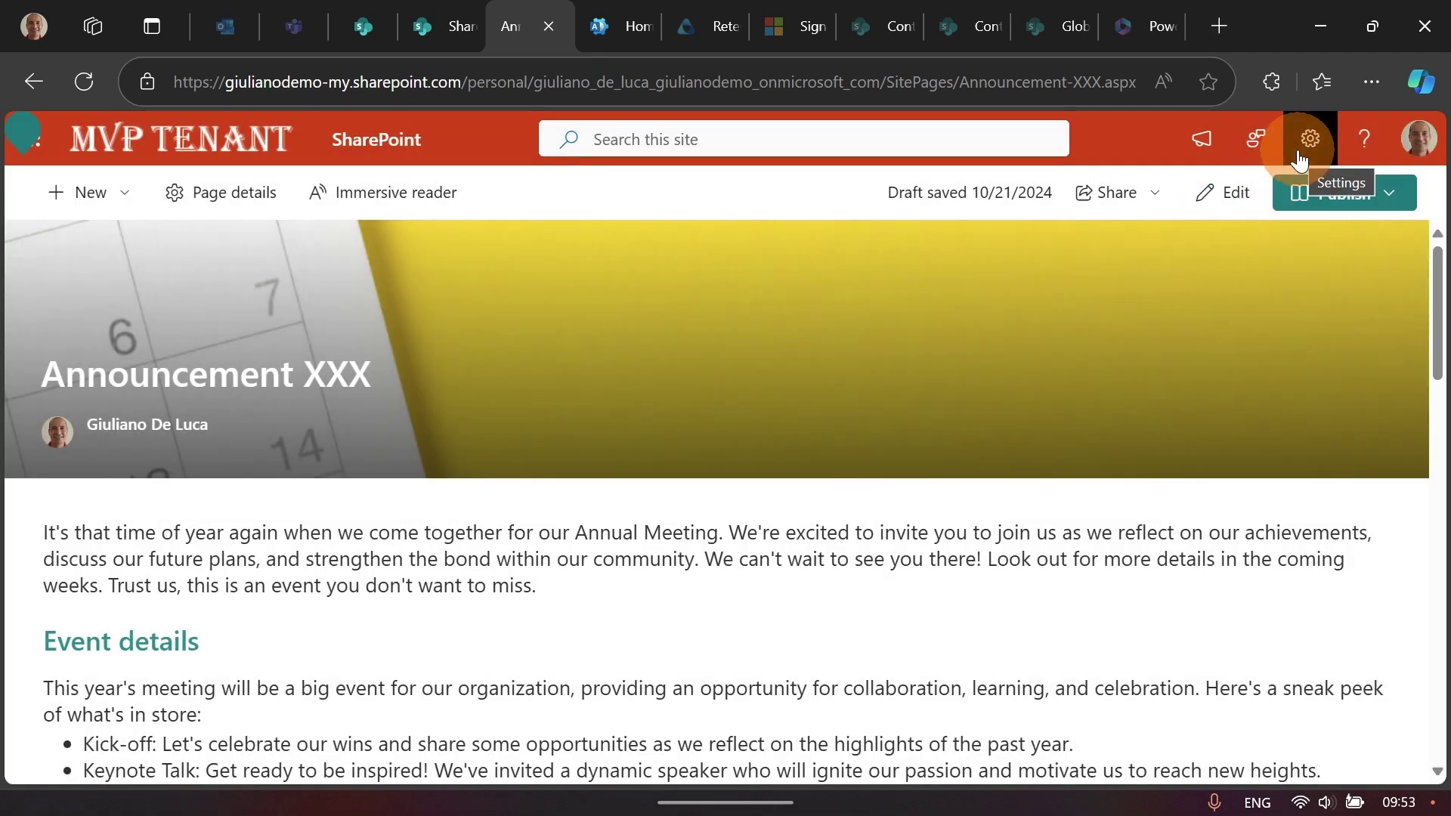
Step: Share the page with two colleagues picked from suggestions, send the invitation and close the confirmation
click(1117, 195)
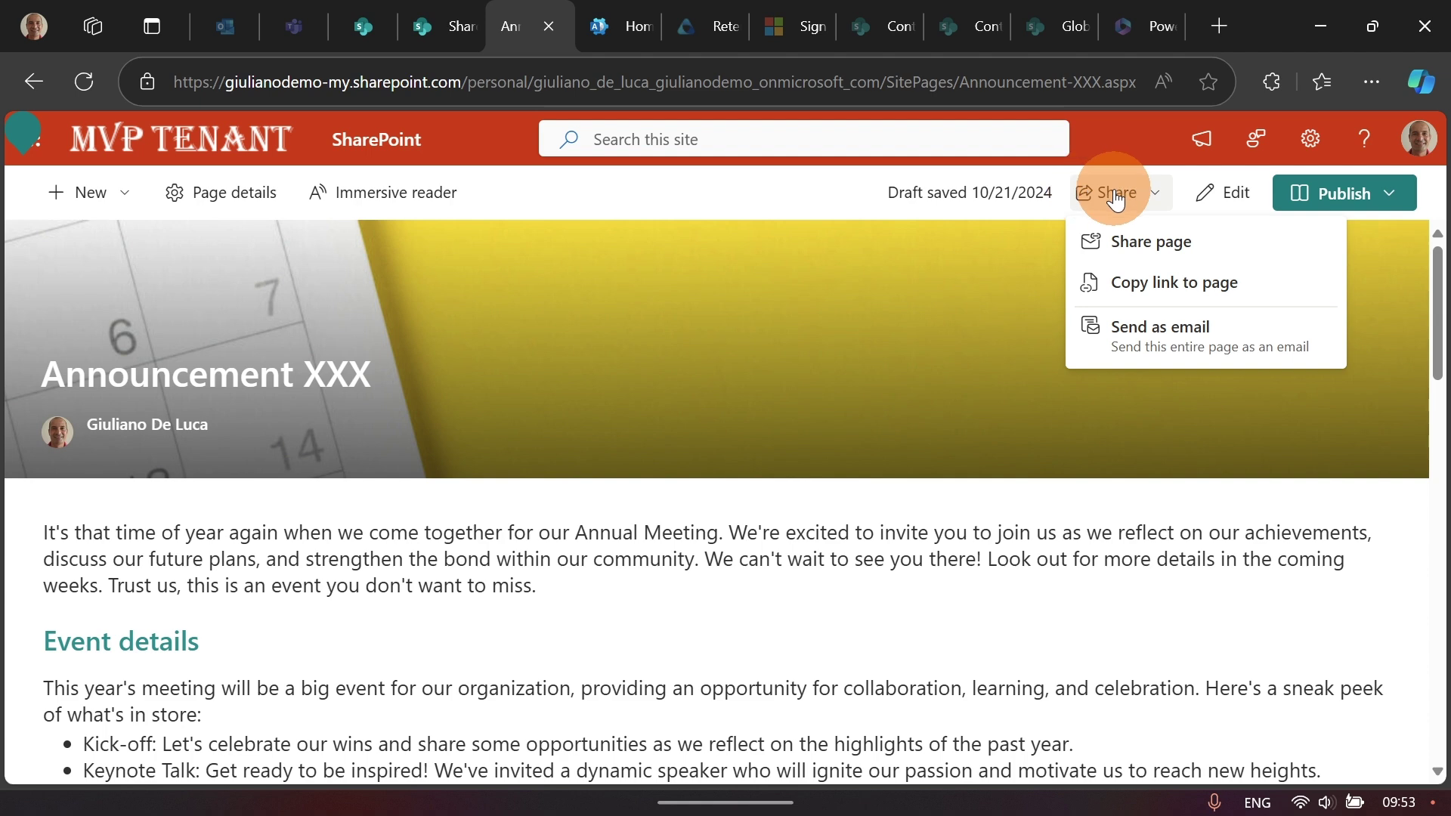
click(1156, 252)
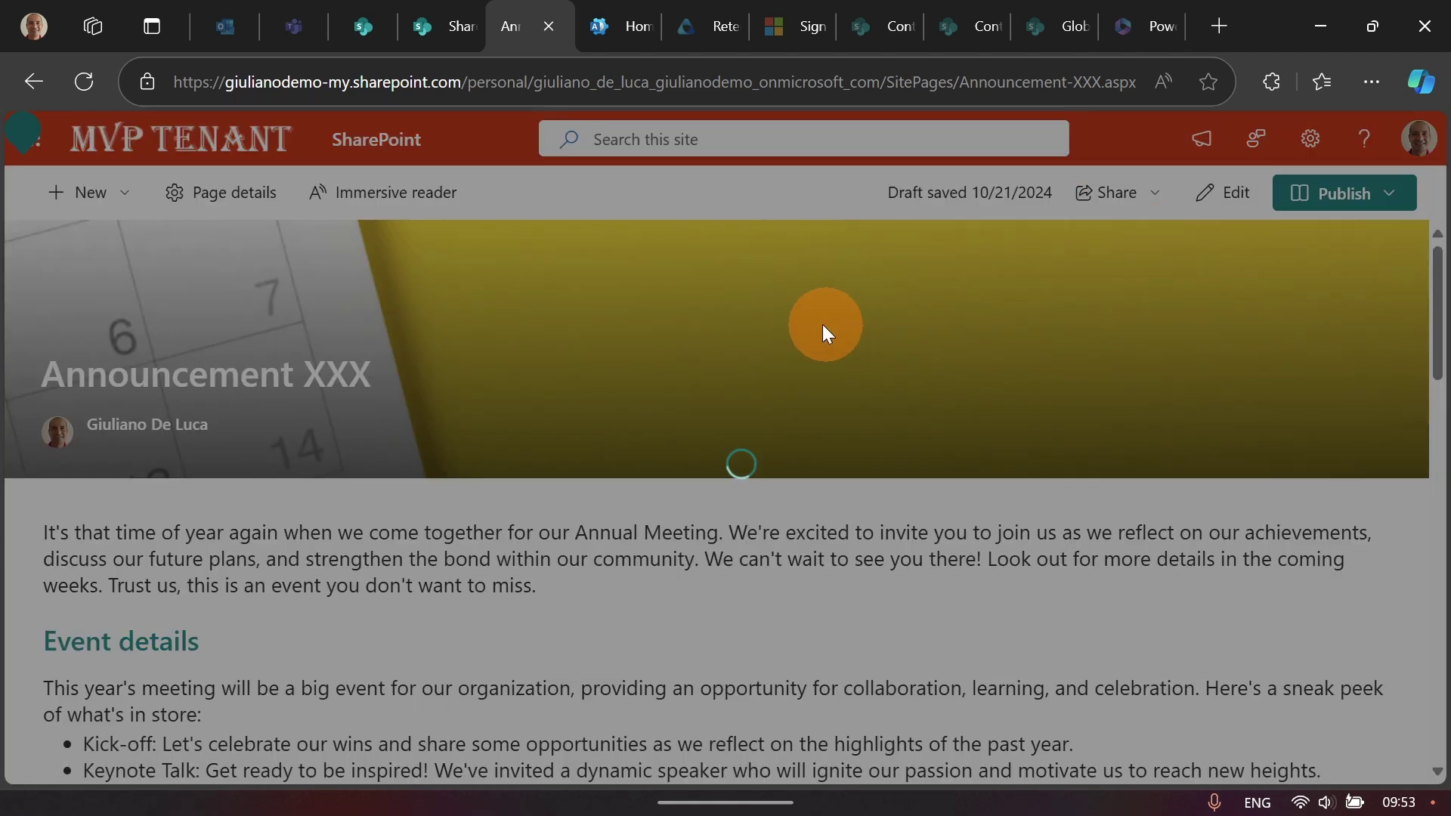
text(adele)
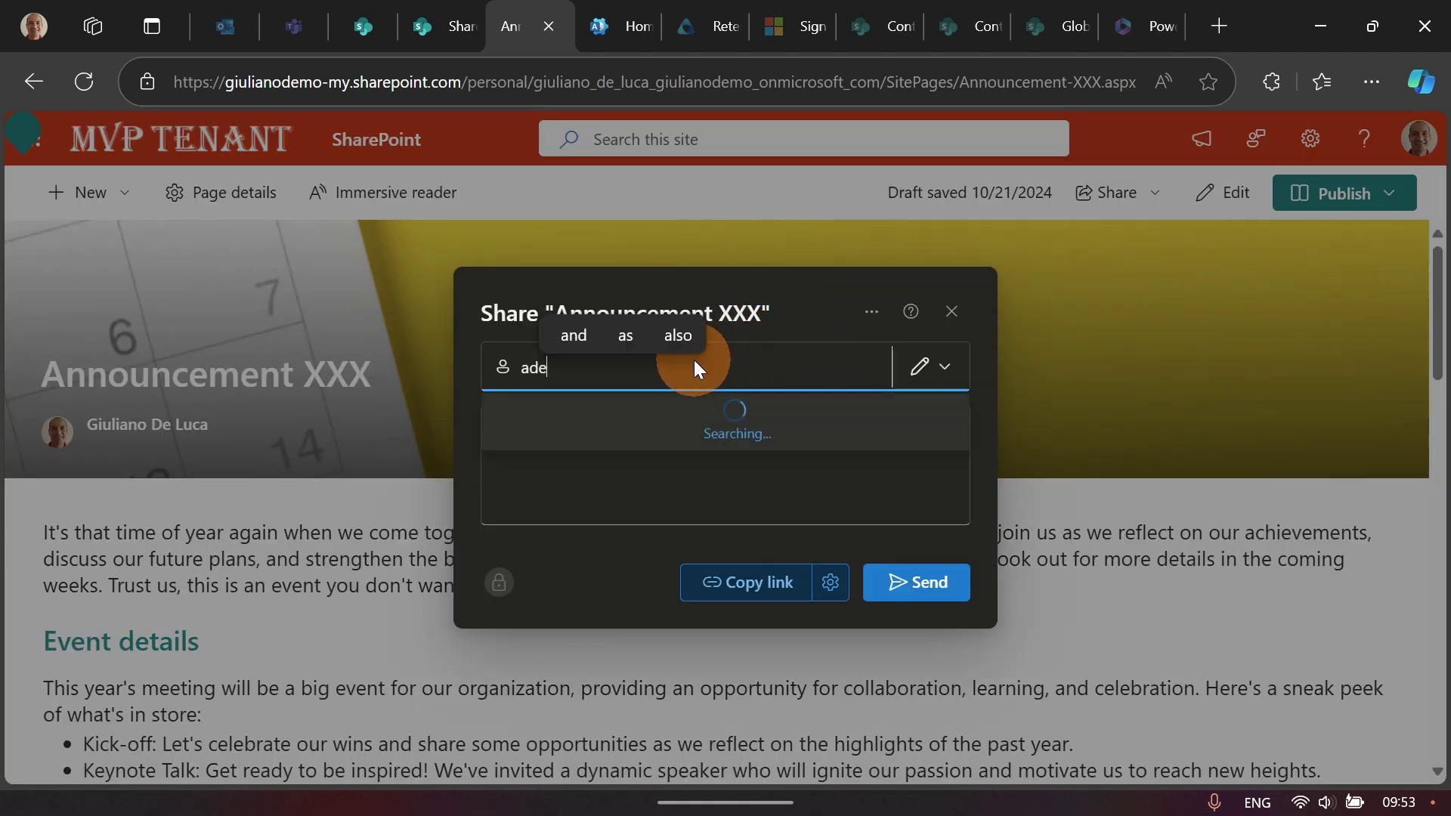
click(663, 409)
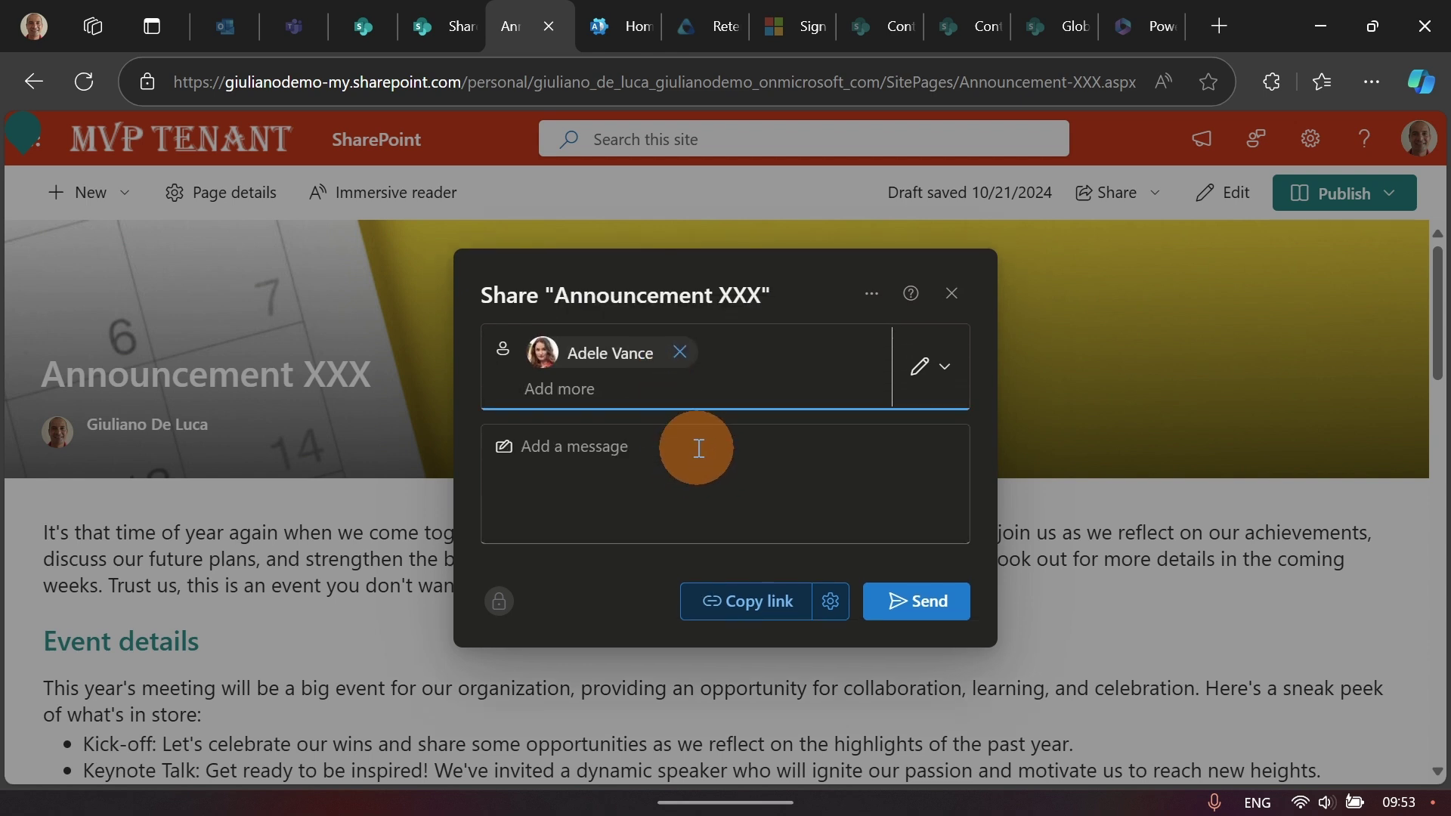
text(nestor)
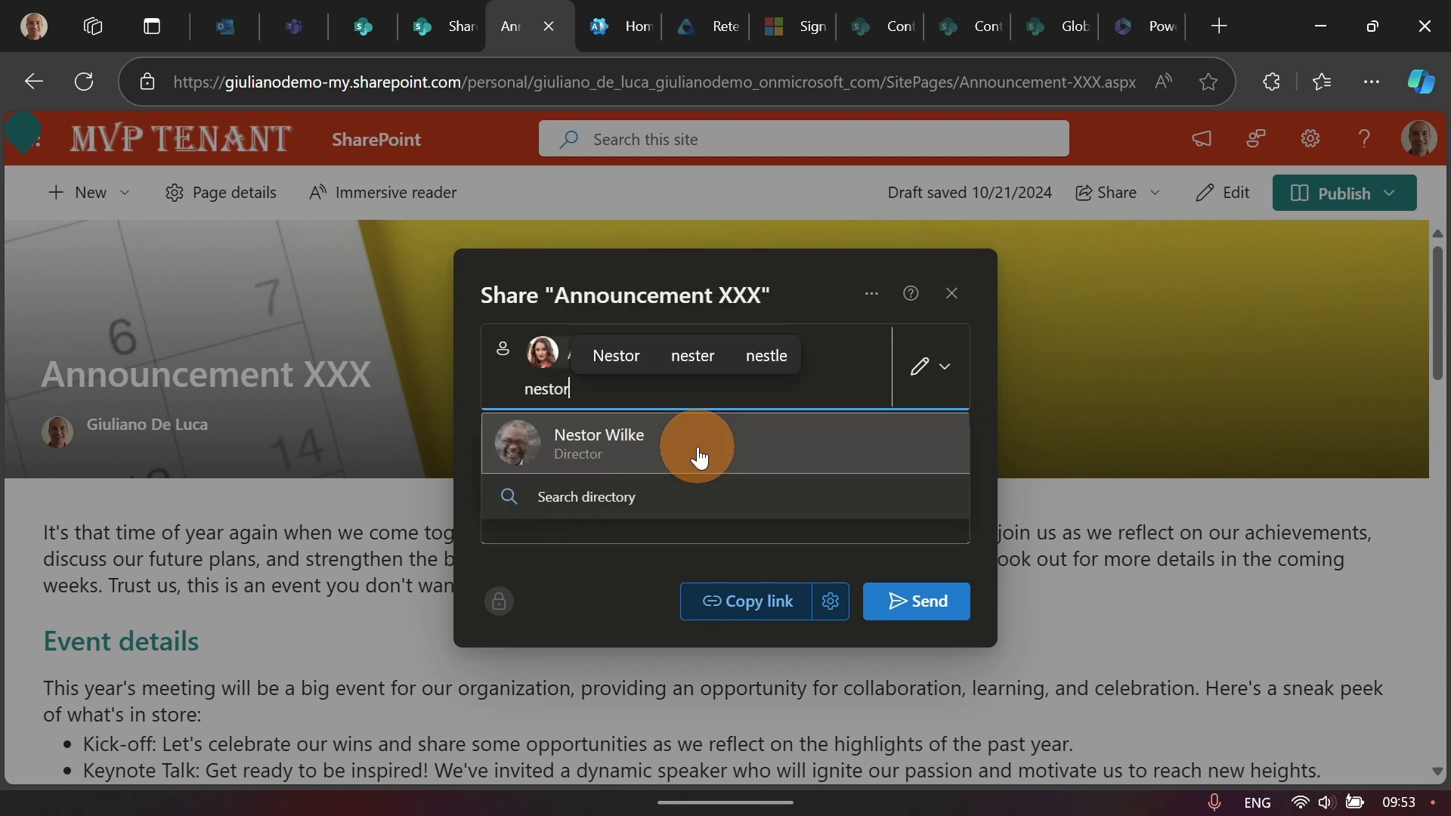
click(697, 448)
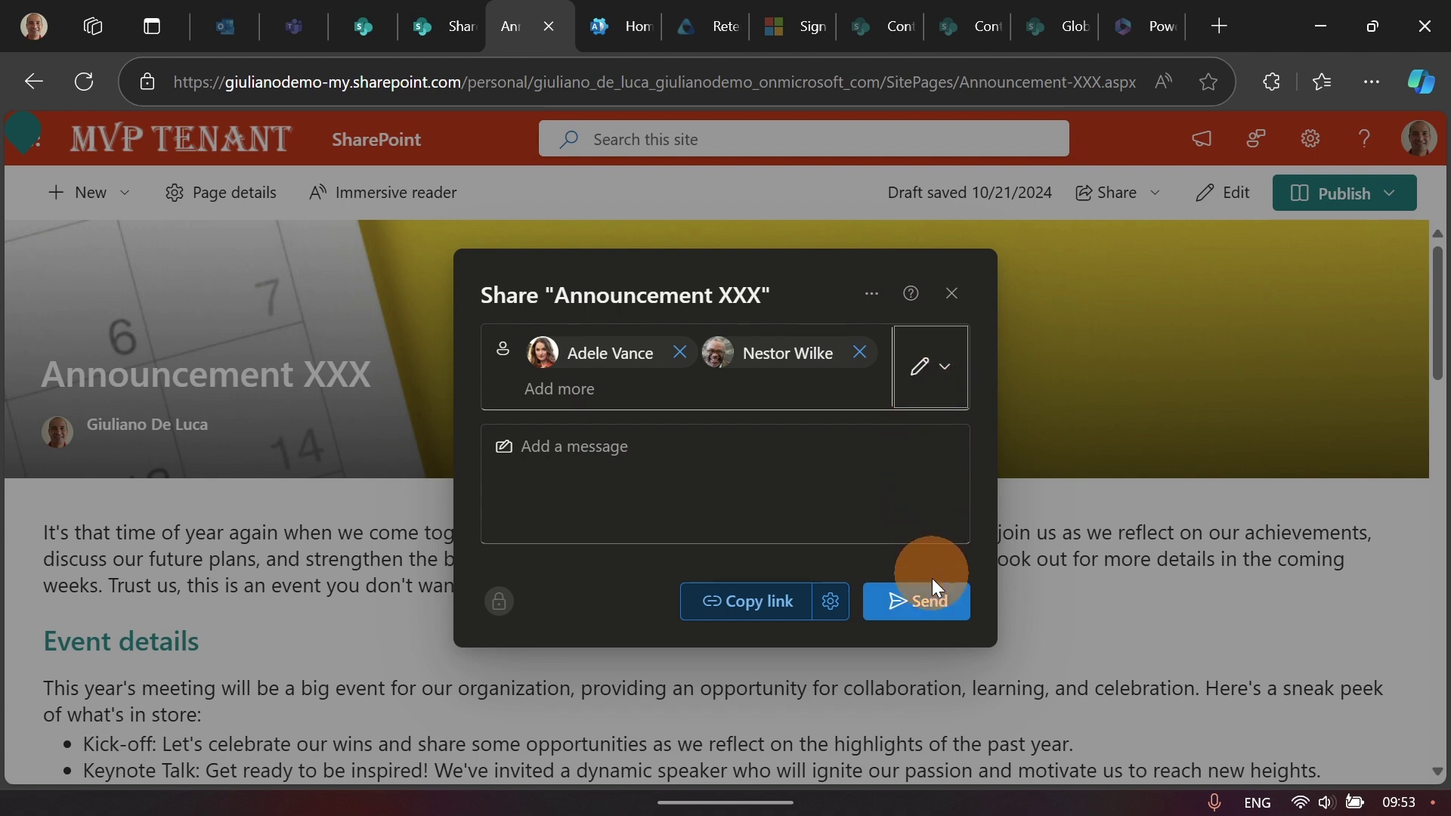
click(935, 600)
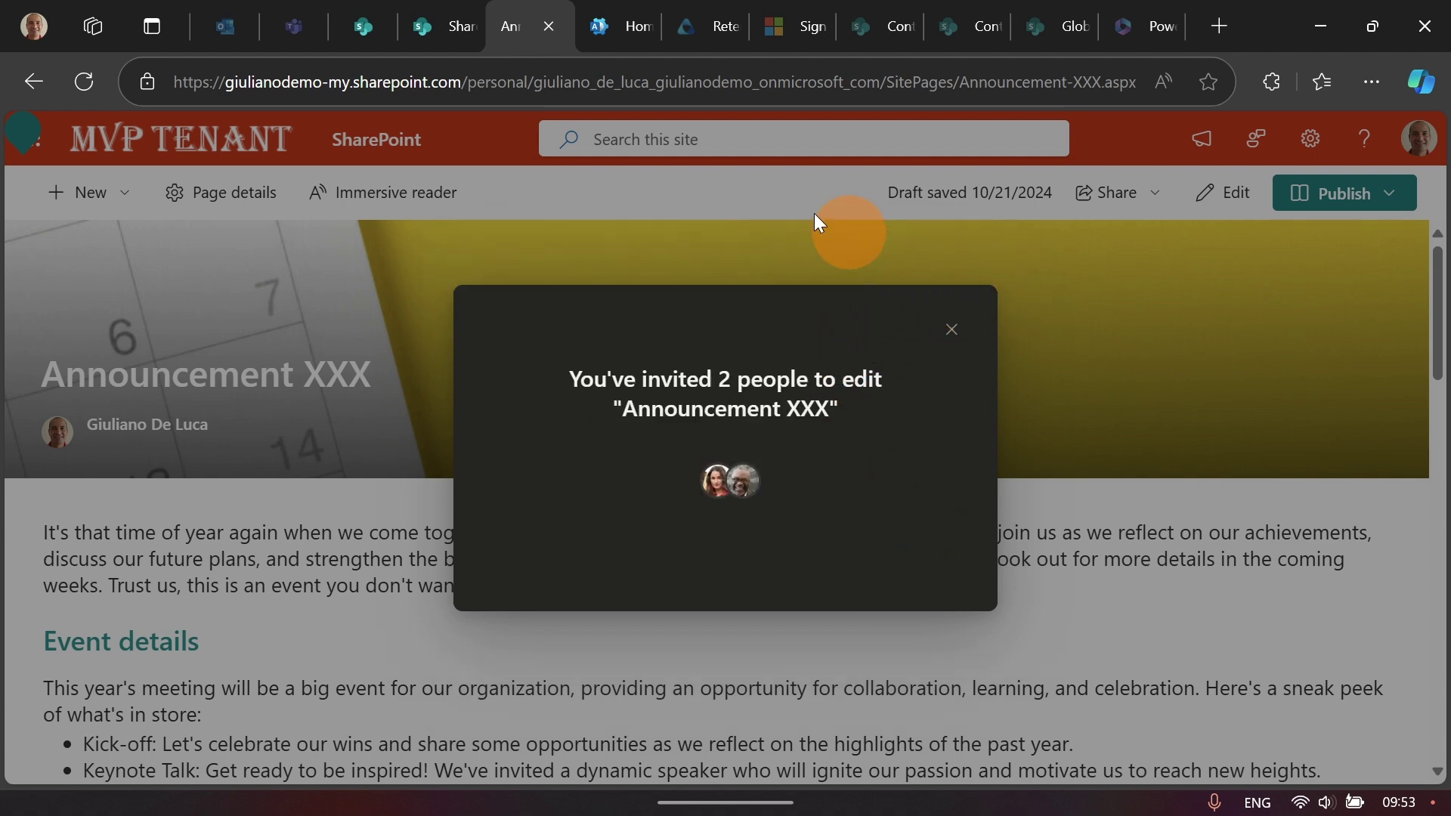
click(786, 199)
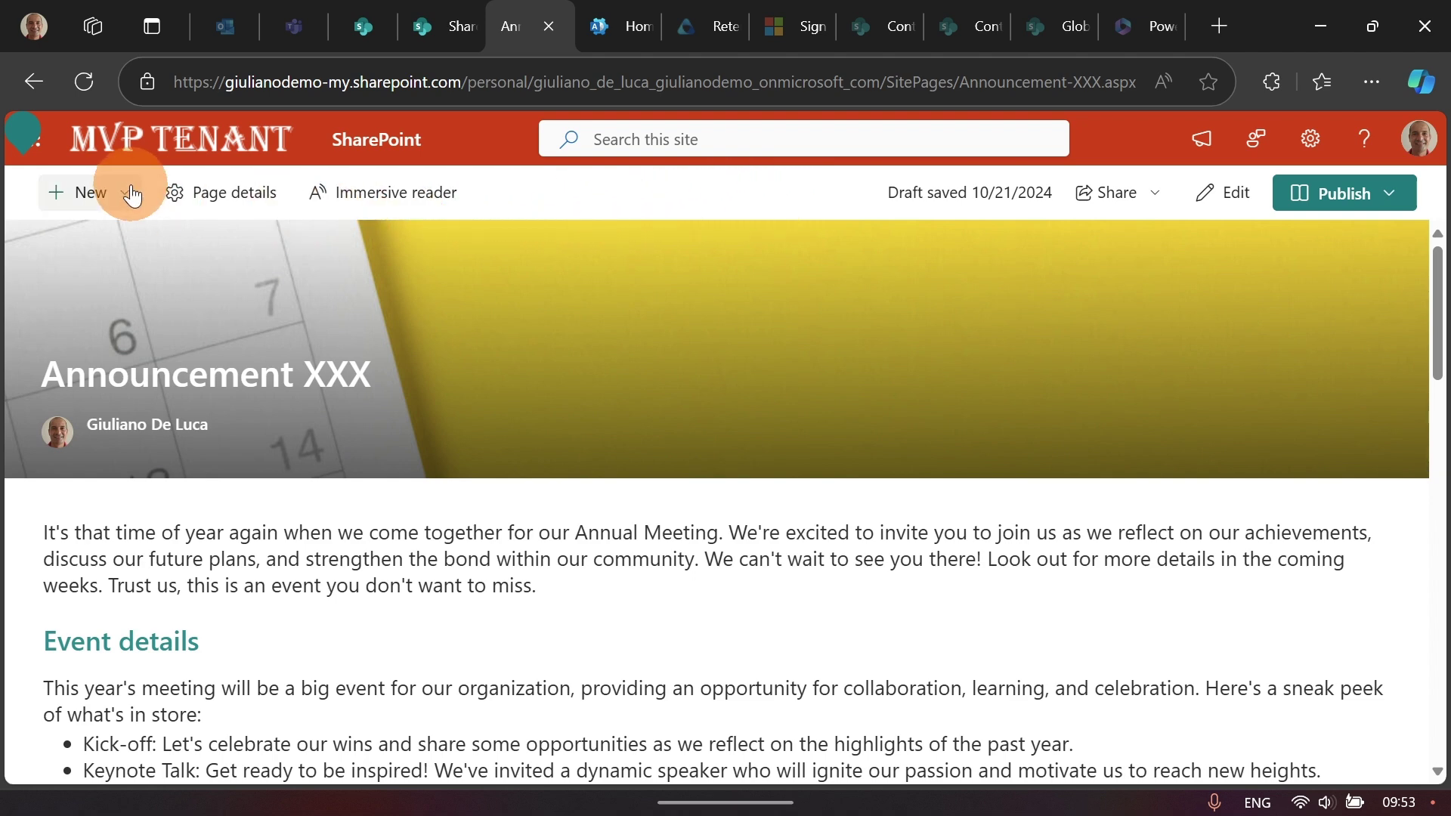
Step: In the invitation email, dismiss the image tip and open the Announcement-XXX link
click(382, 147)
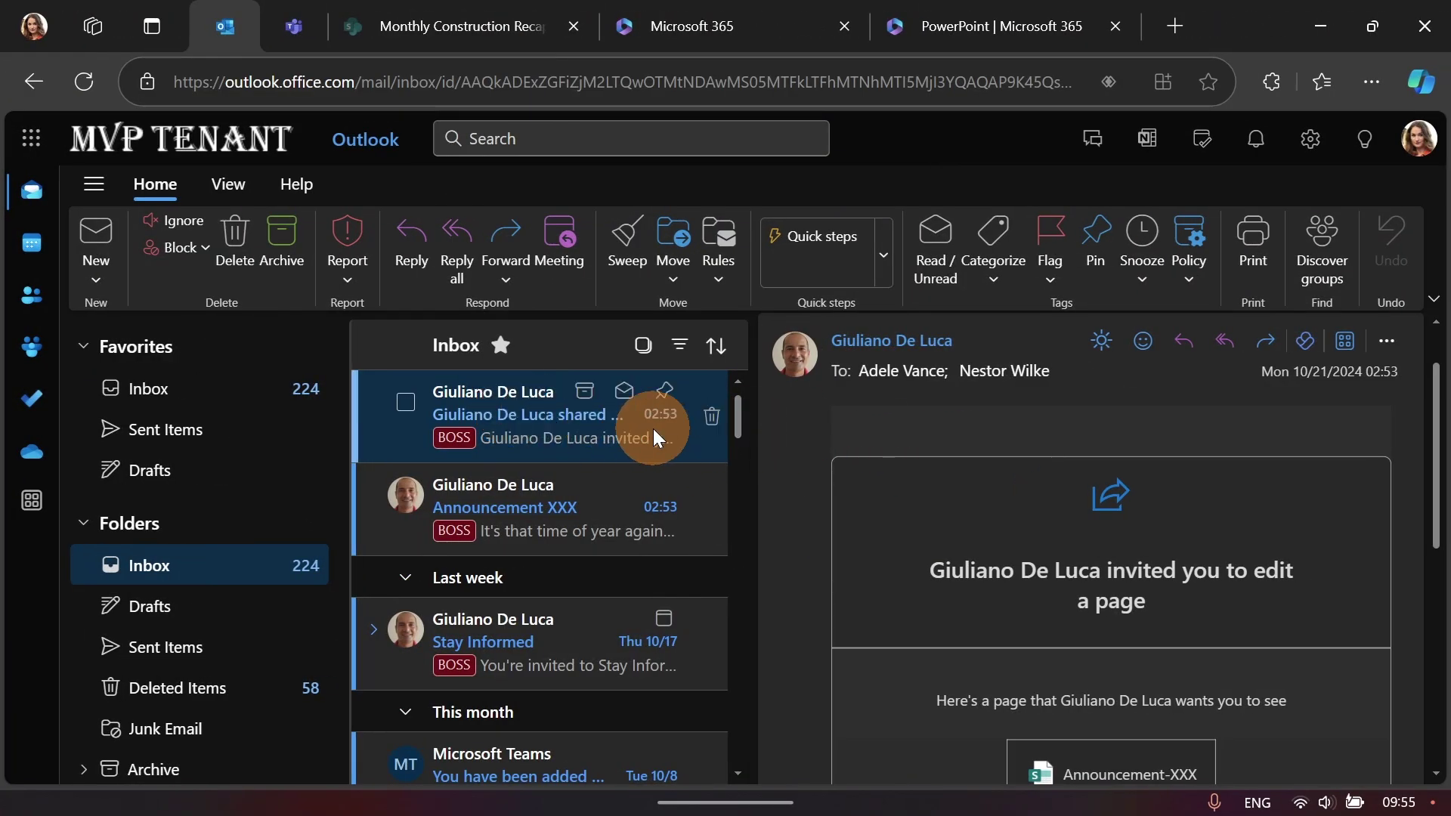
scroll(960, 425, down, 3)
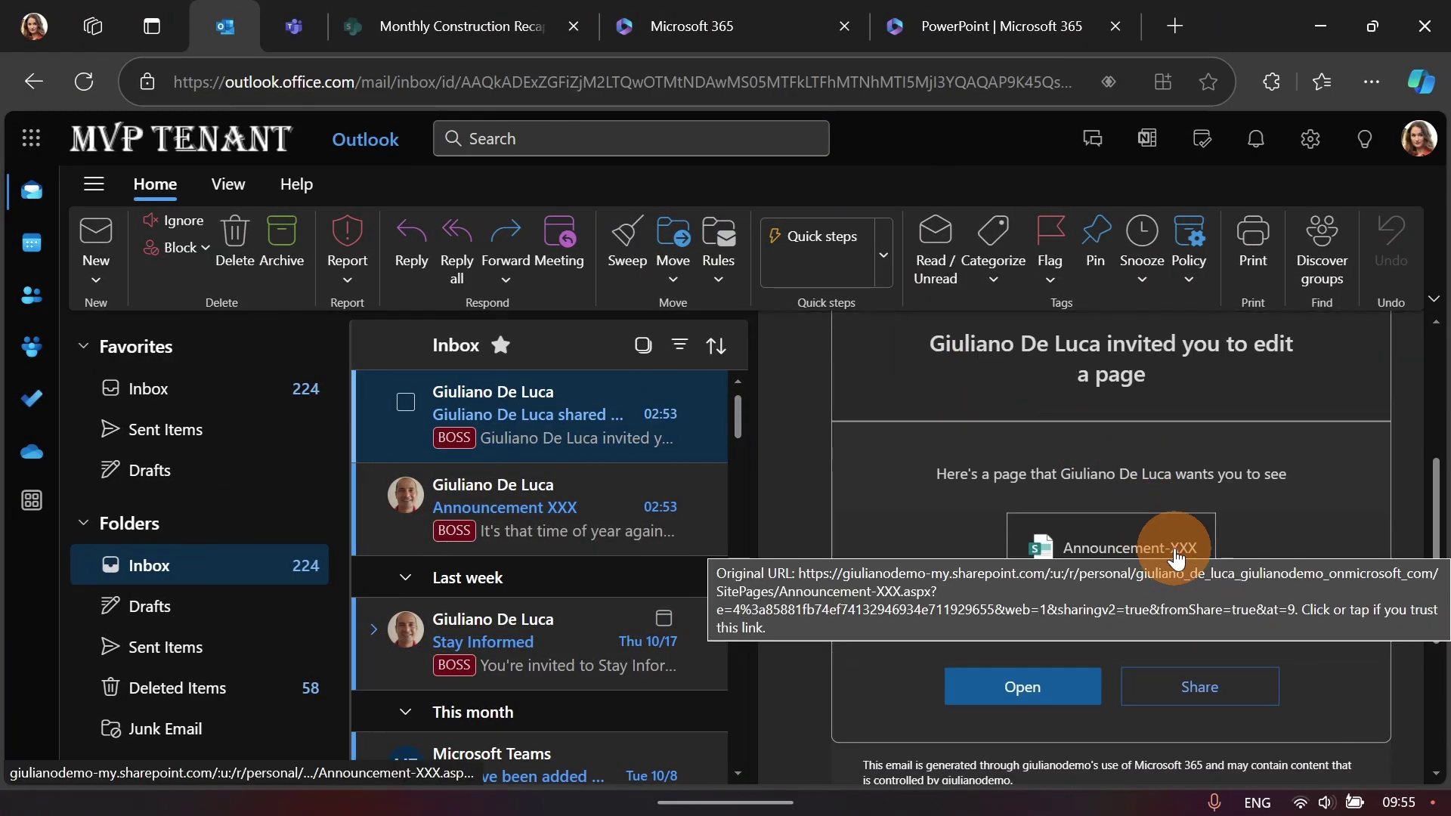
click(1061, 688)
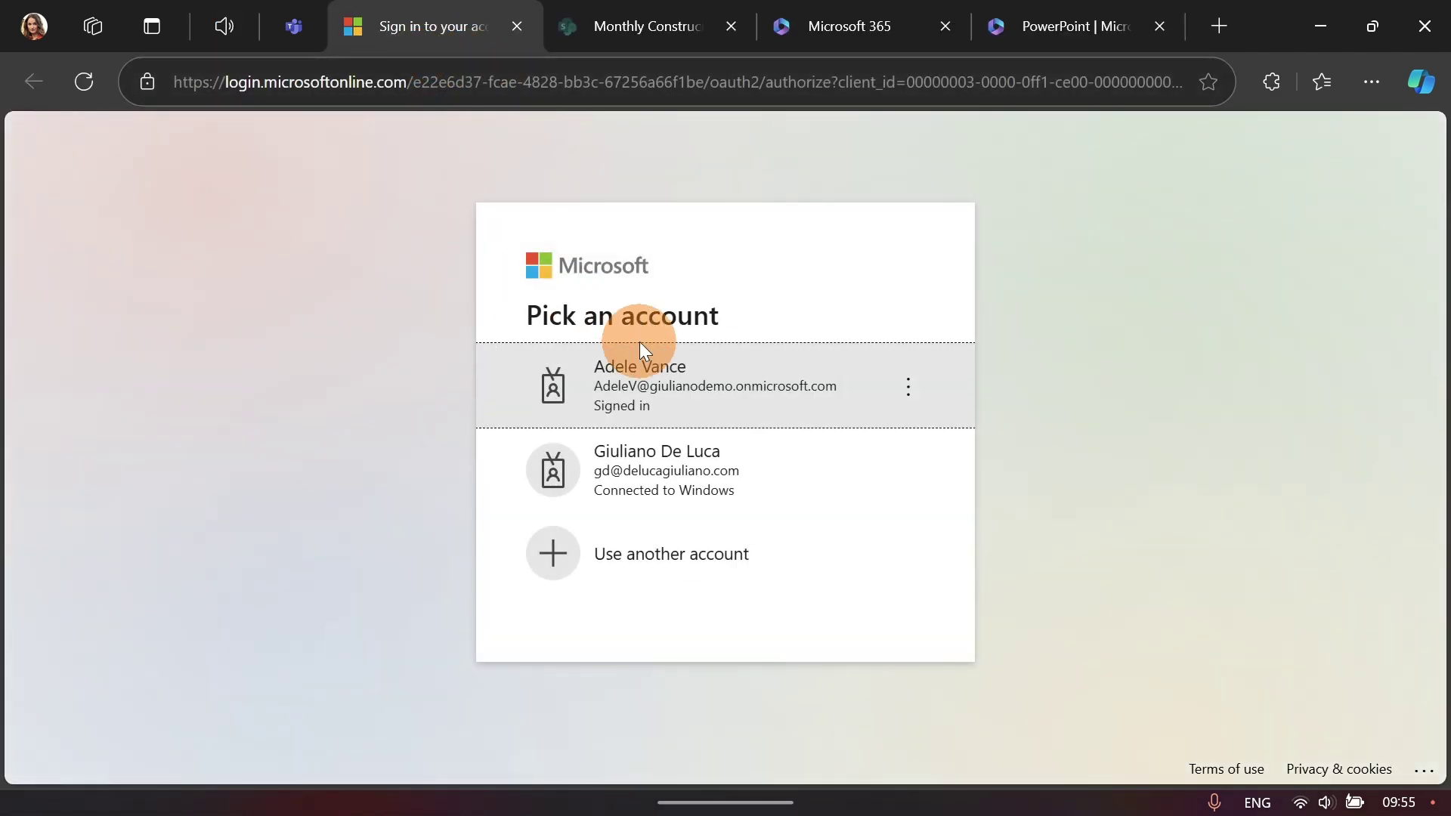
Step: Sign in as the invited colleague, browse the draft page and review its Publish options unpublished
click(641, 349)
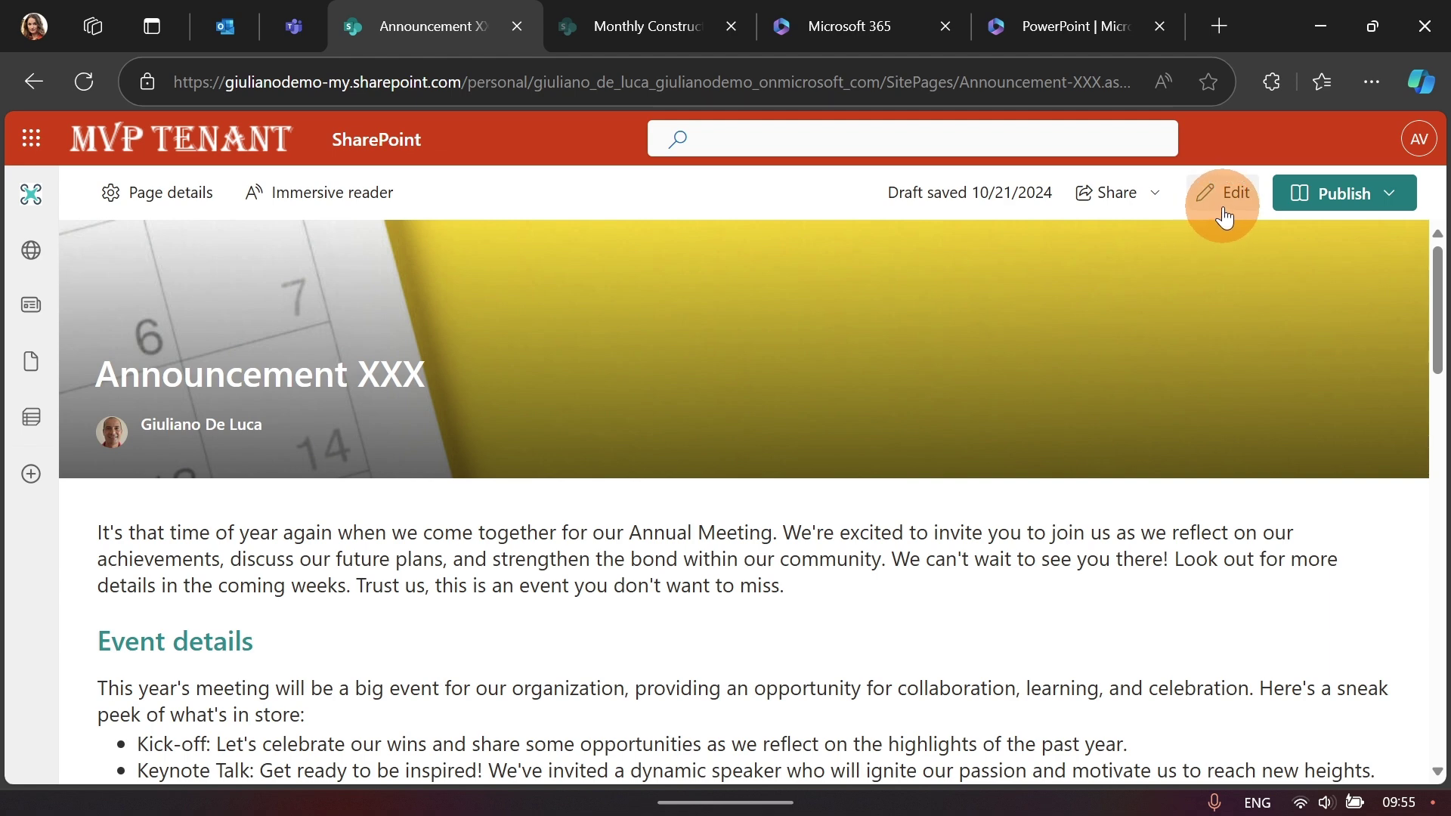
scroll(786, 405, down, 5)
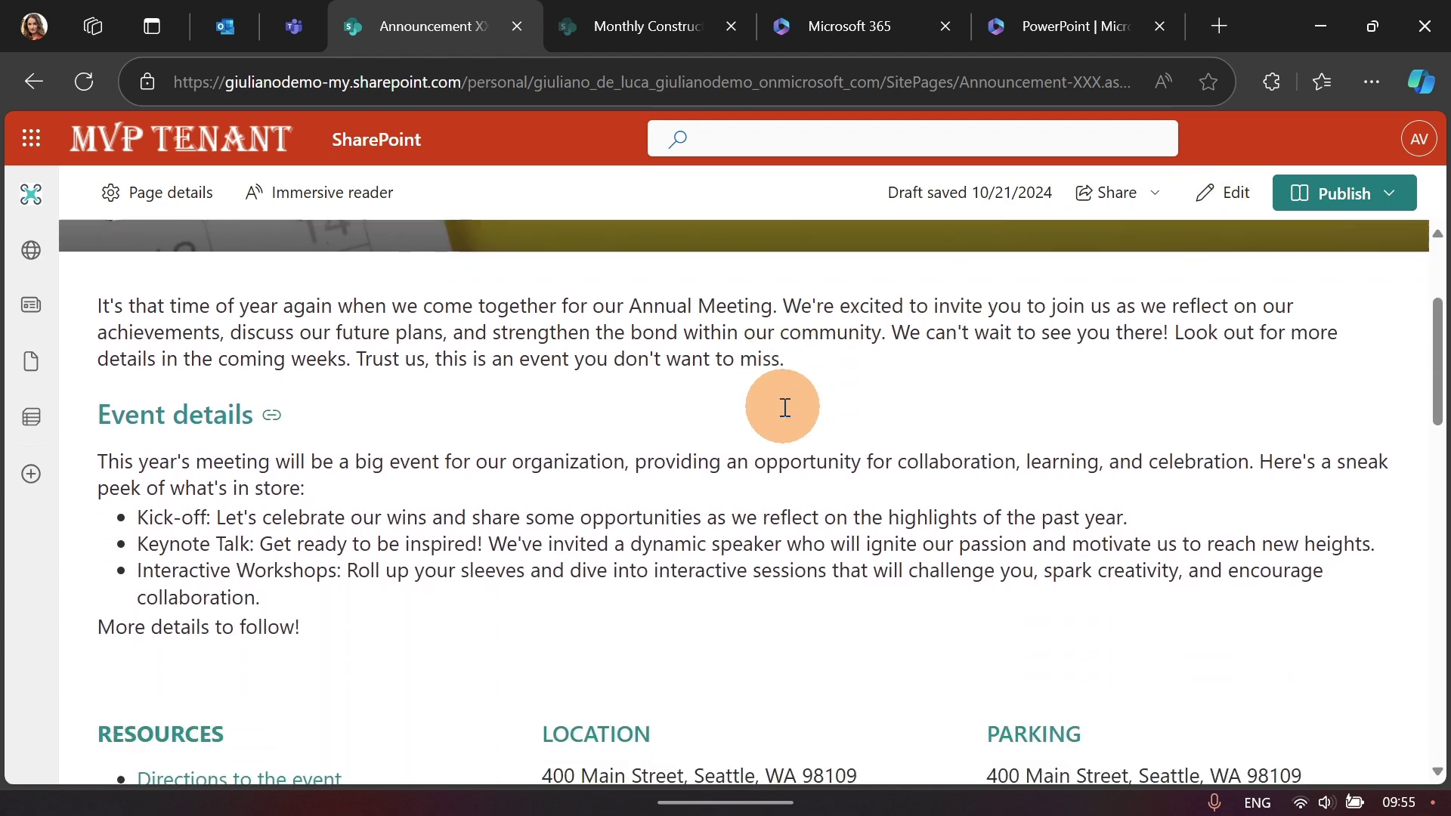
scroll(783, 406, down, 2)
scroll(784, 401, up, 5)
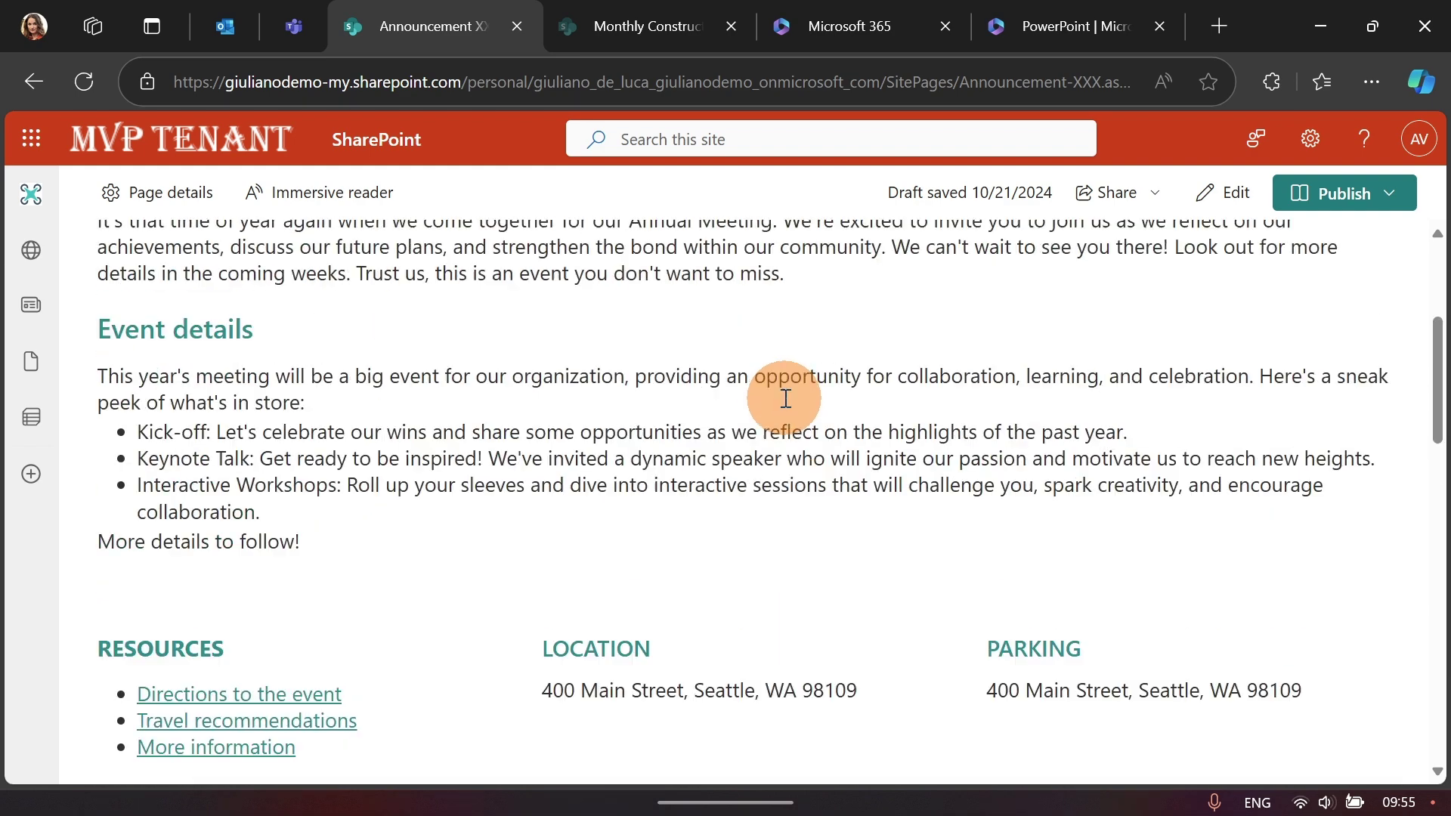
drag(499, 76, 702, 73)
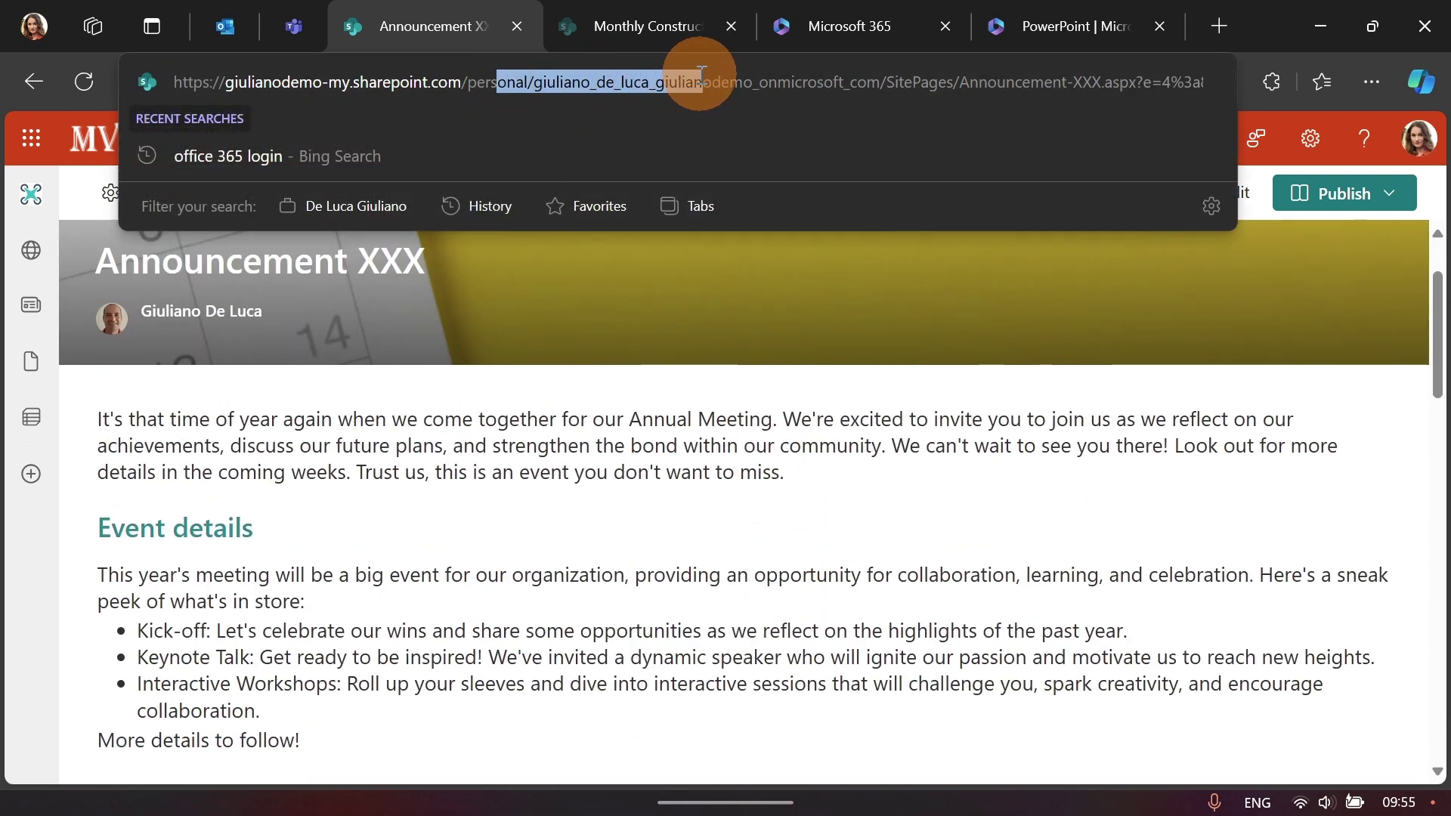
click(1258, 230)
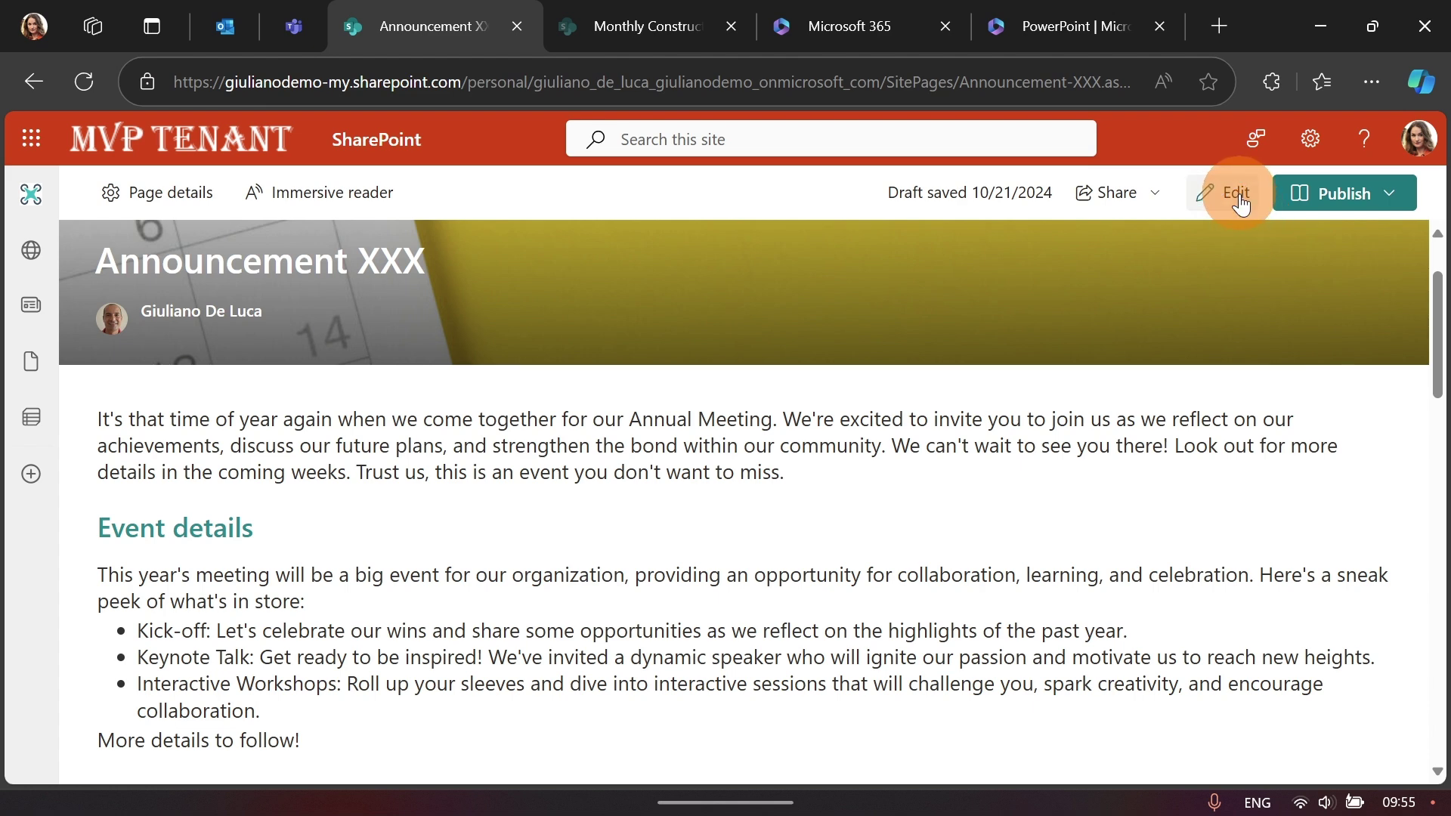
click(1387, 193)
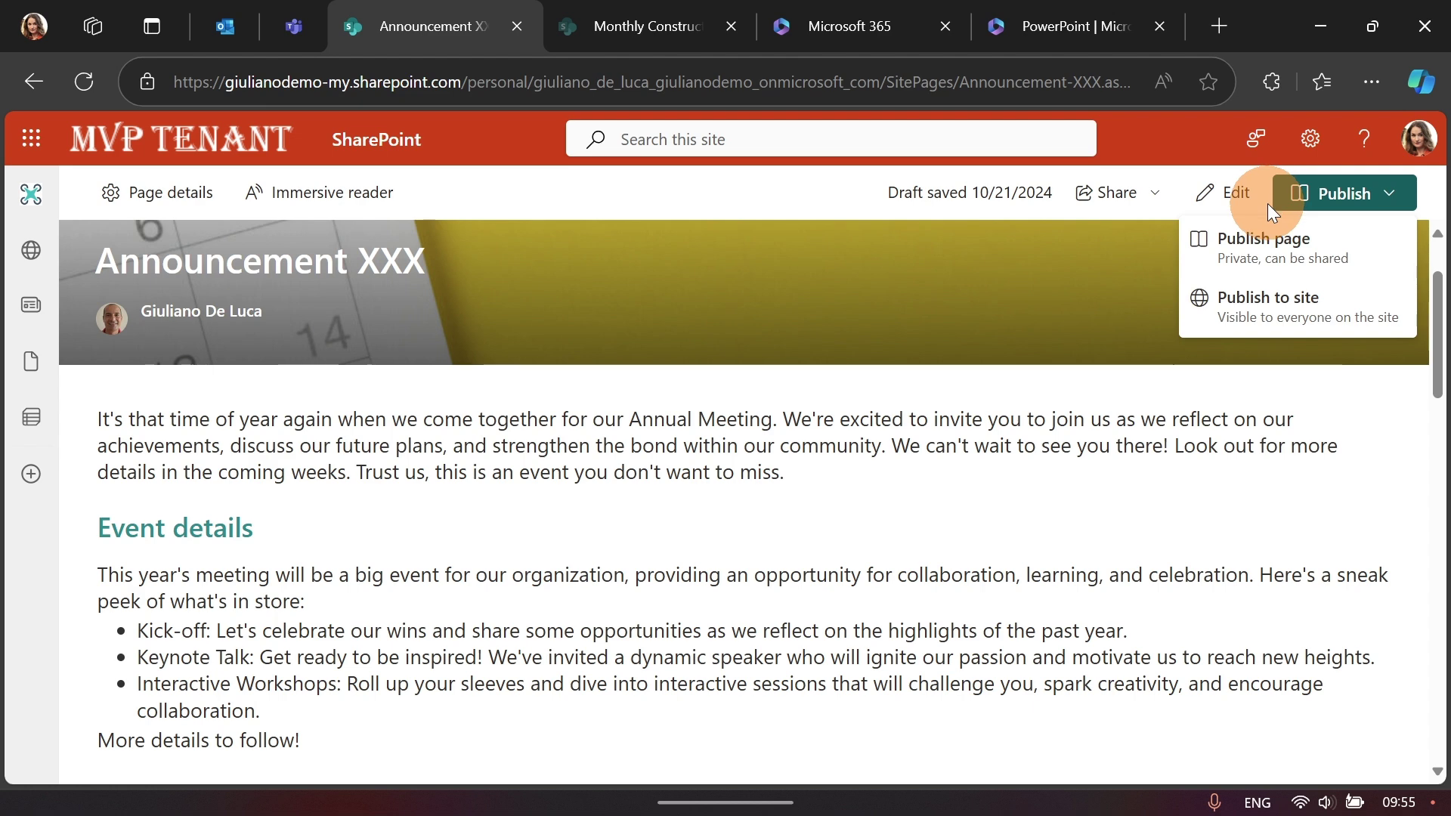
click(1176, 151)
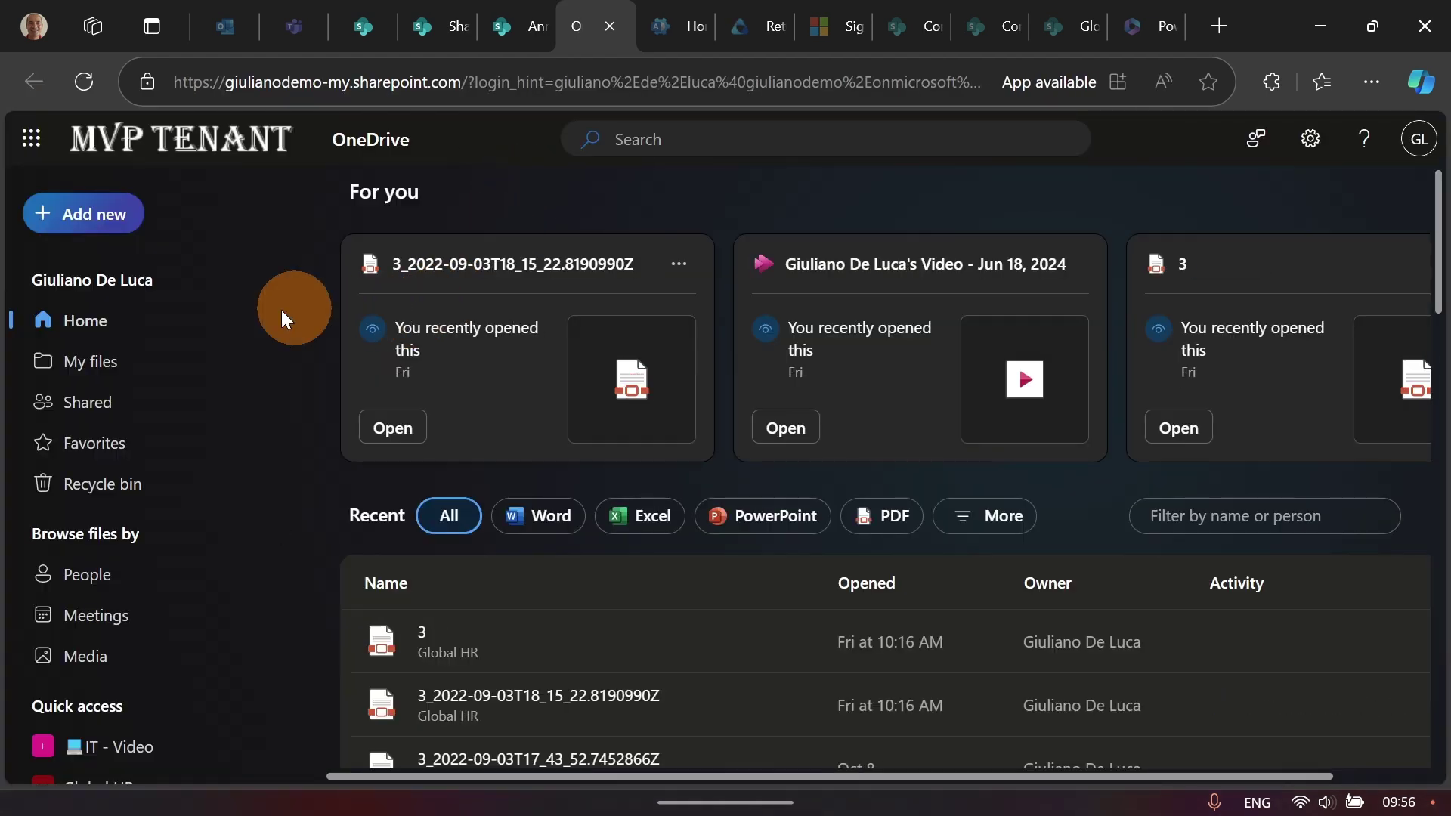
Step: Show My files in OneDrive and scroll through folders like Loop, Meetings, Webinars and Attachments
click(154, 370)
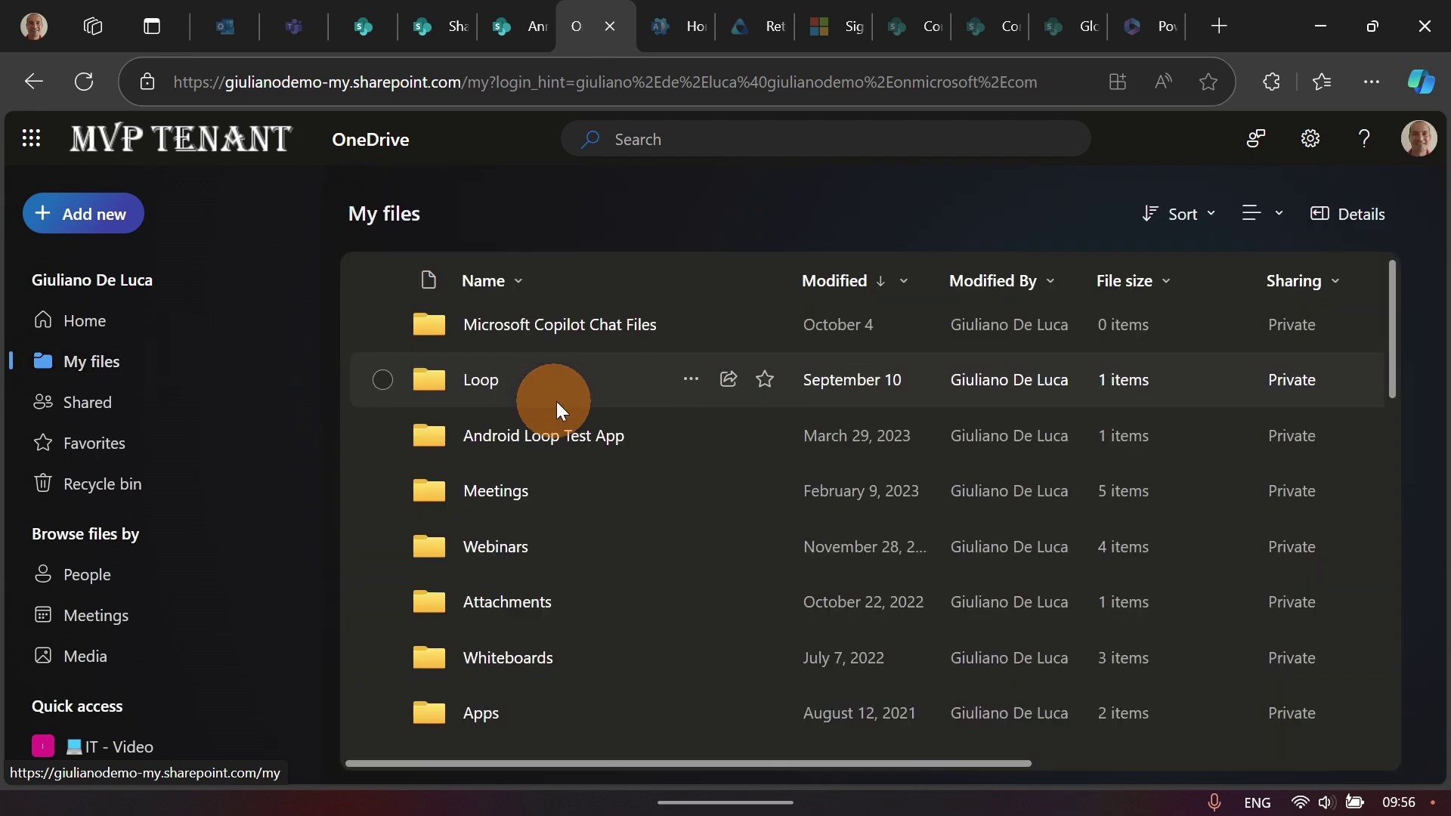
scroll(575, 399, down, 2)
scroll(593, 392, down, 2)
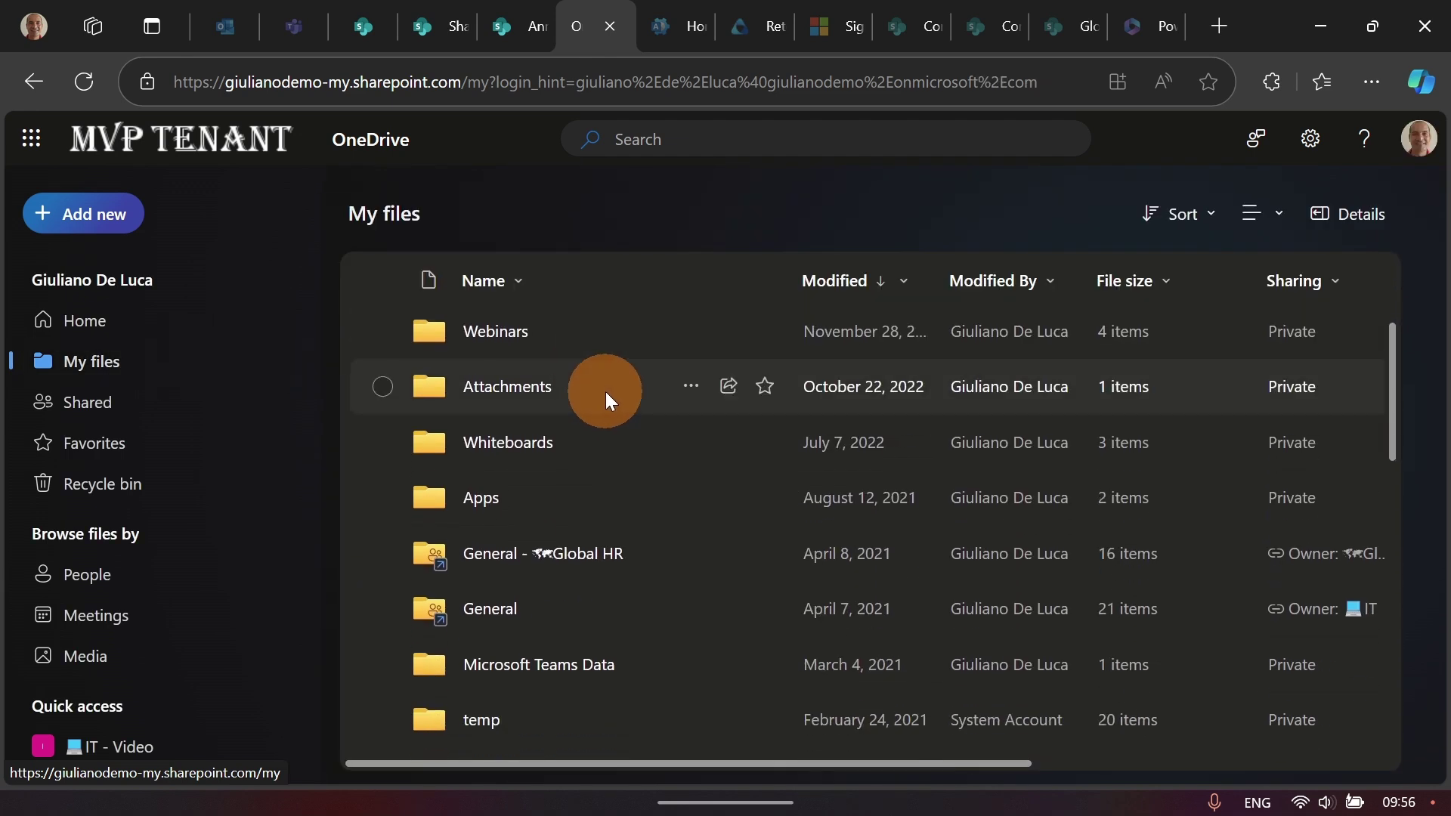
scroll(605, 392, down, 4)
scroll(631, 376, down, 4)
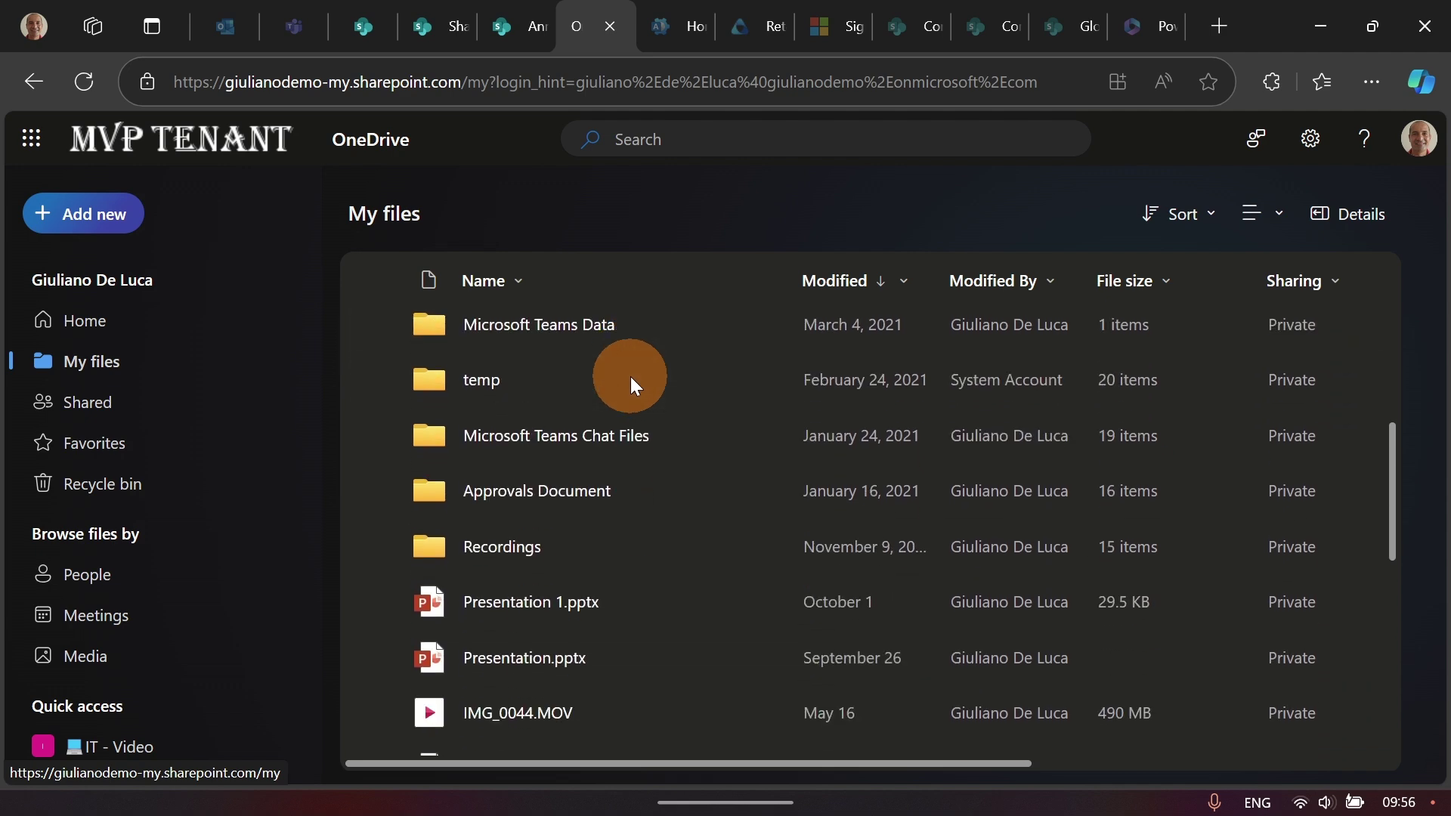
scroll(630, 376, up, 12)
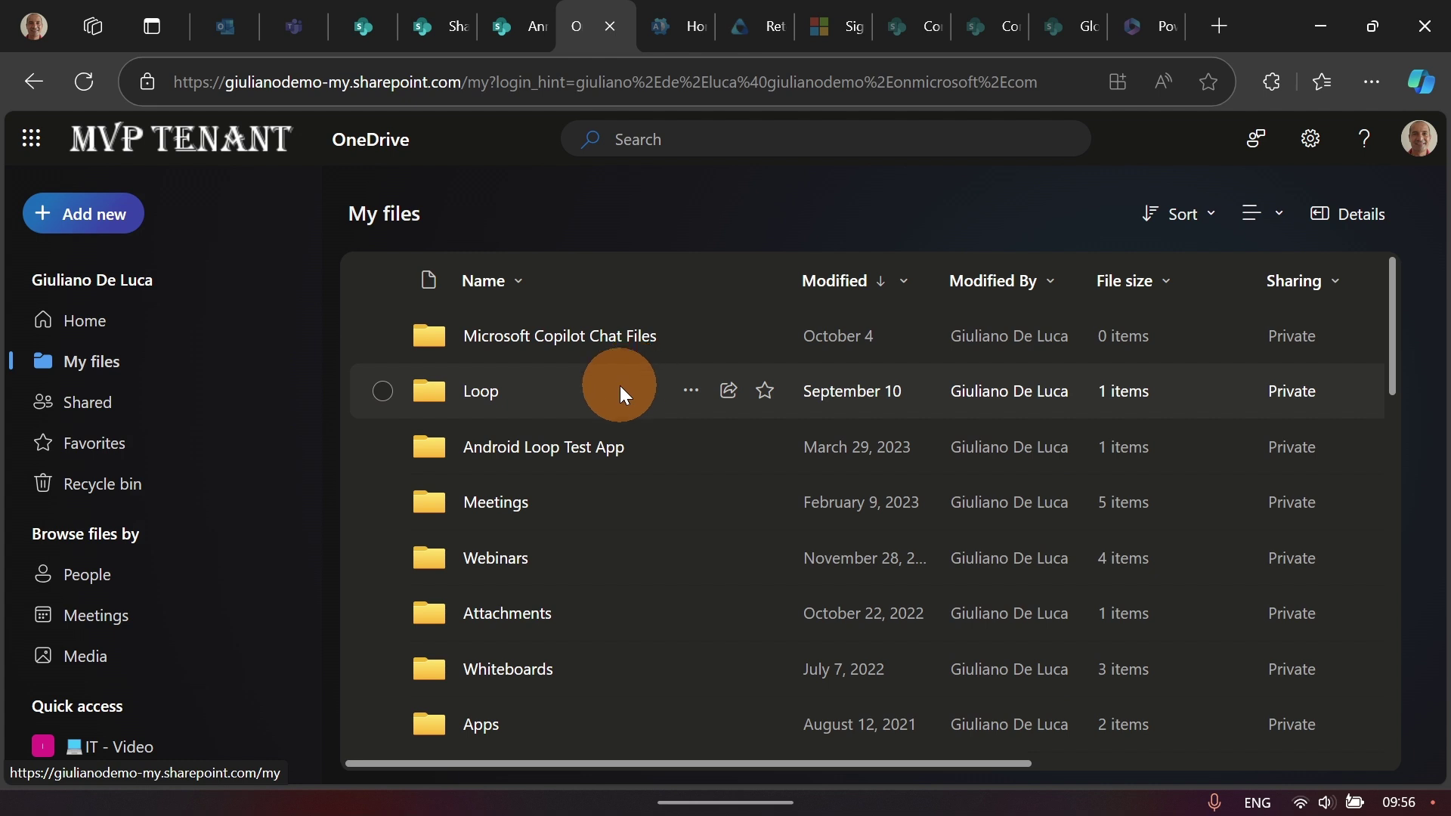
scroll(551, 438, down, 8)
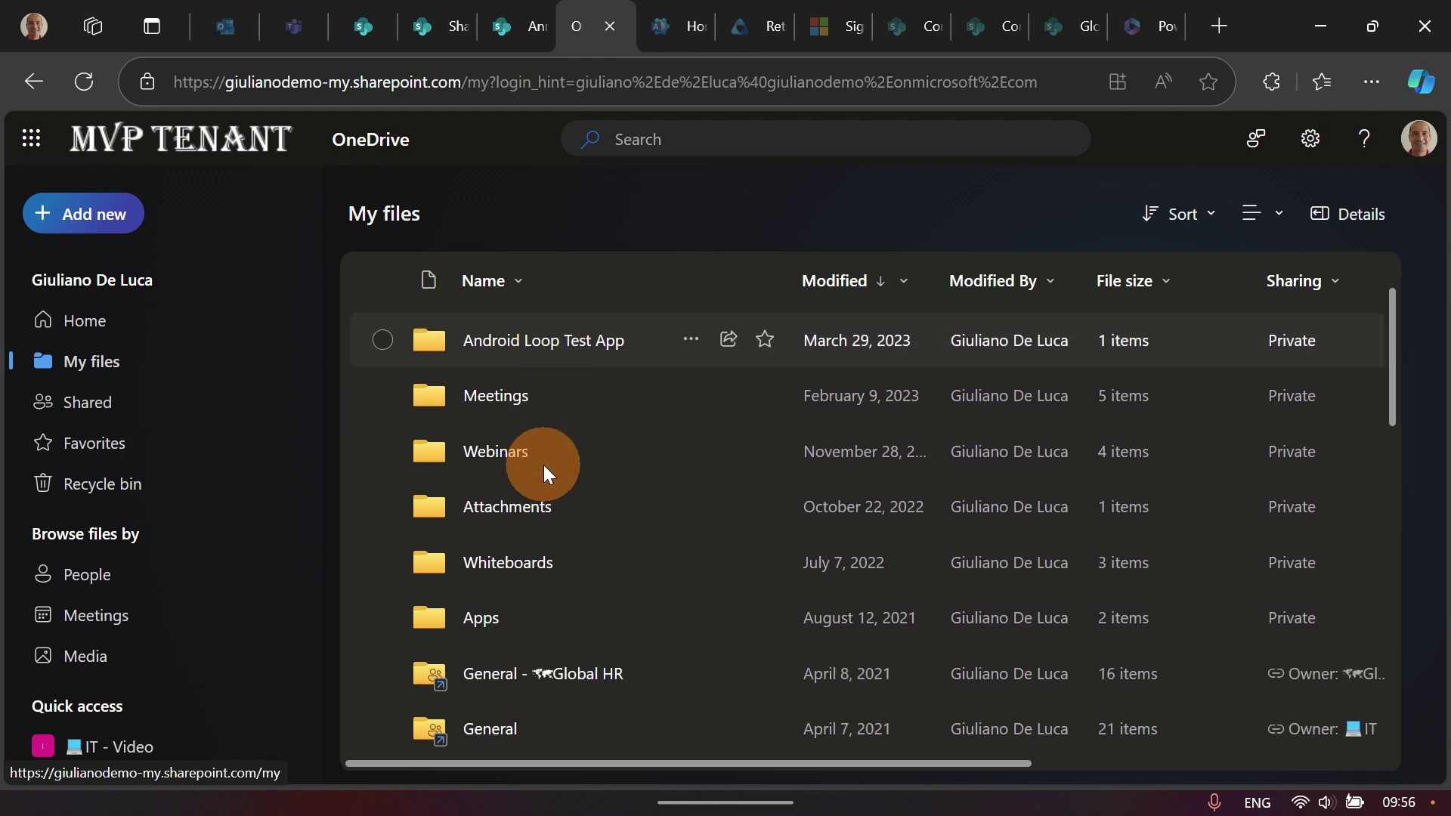
scroll(548, 476, down, 9)
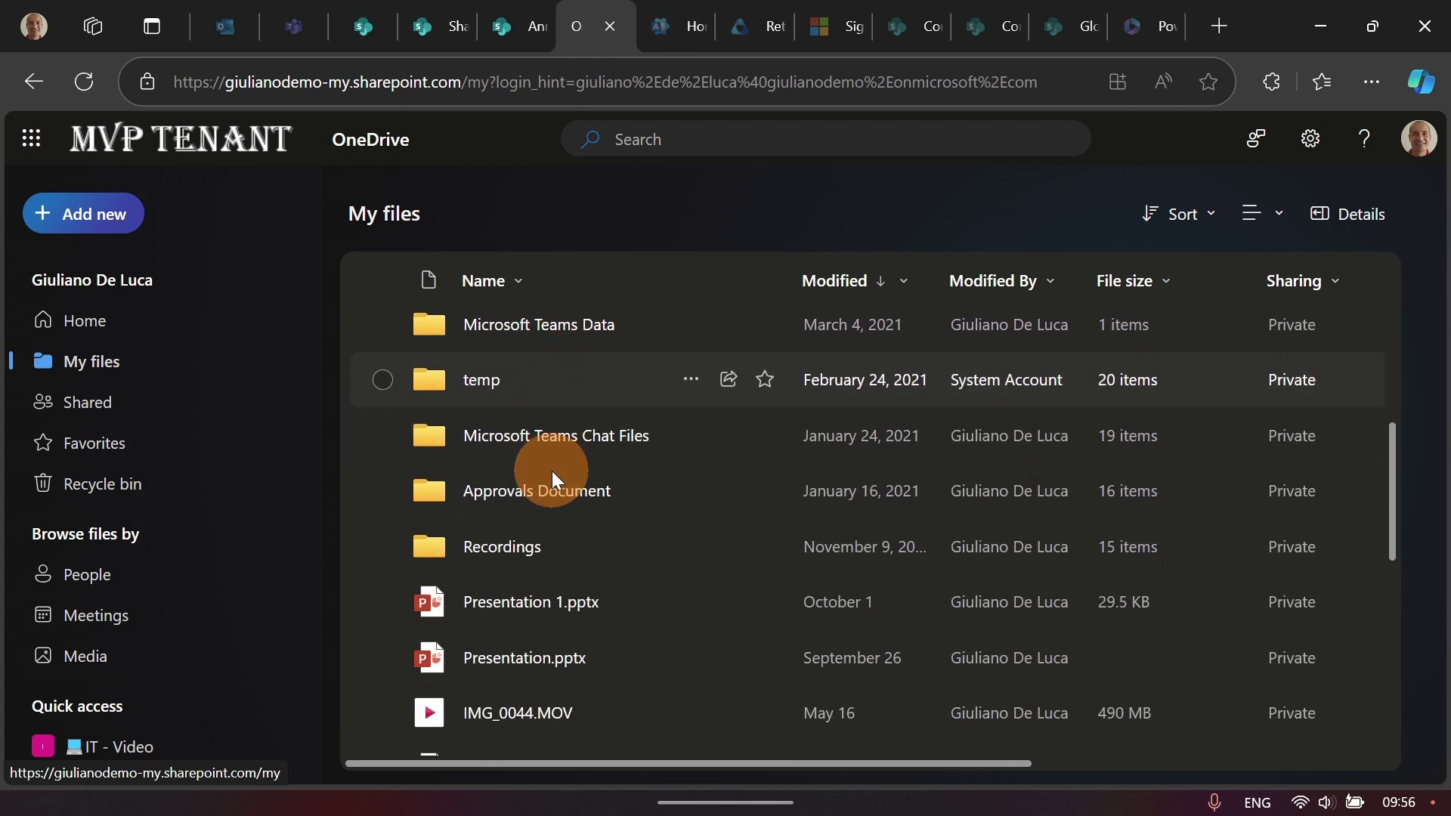
scroll(552, 468, up, 15)
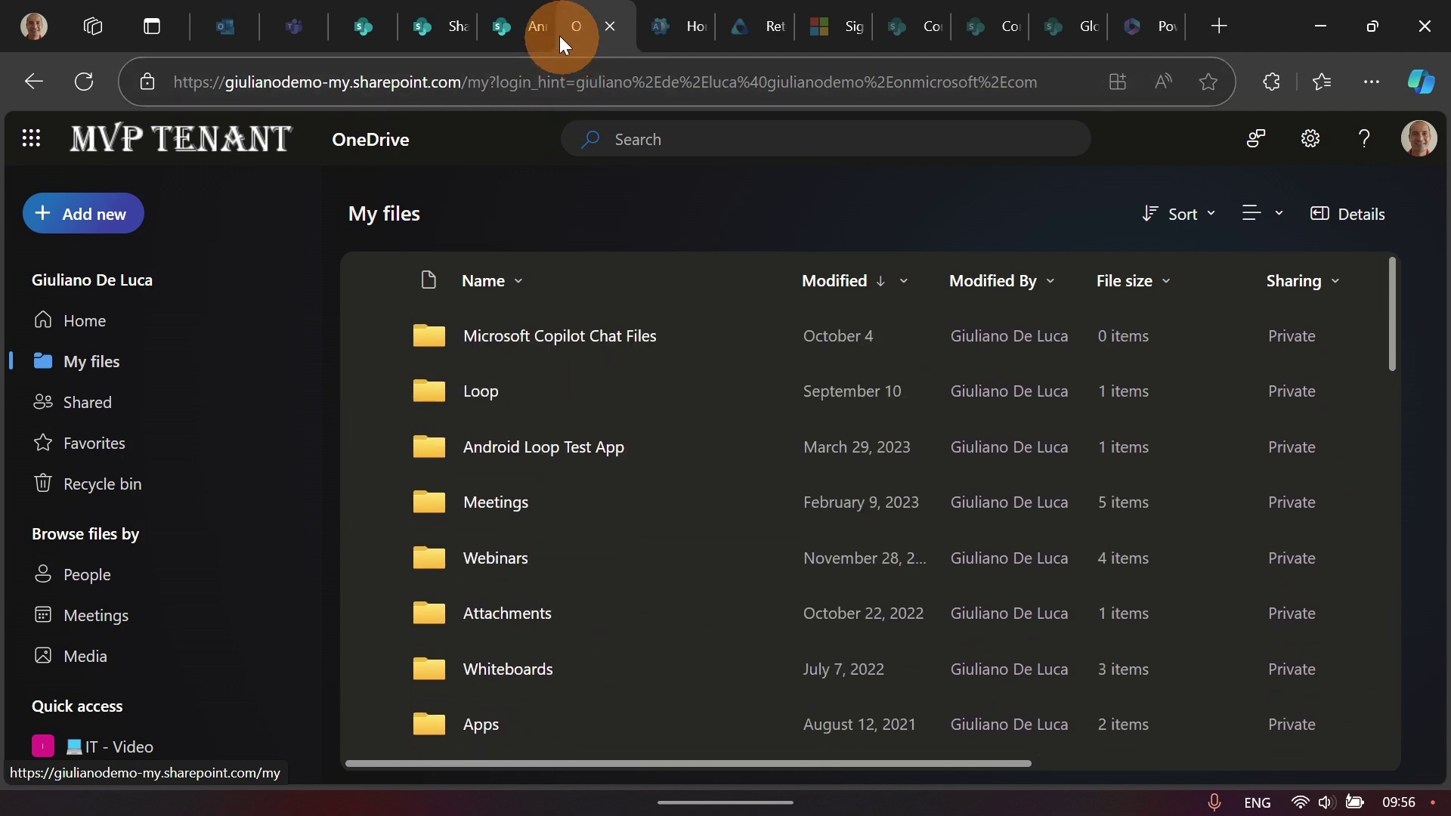
Step: Copy the Announcement XXX page URL and trim it to end at SitePages/ in the address bar
click(542, 26)
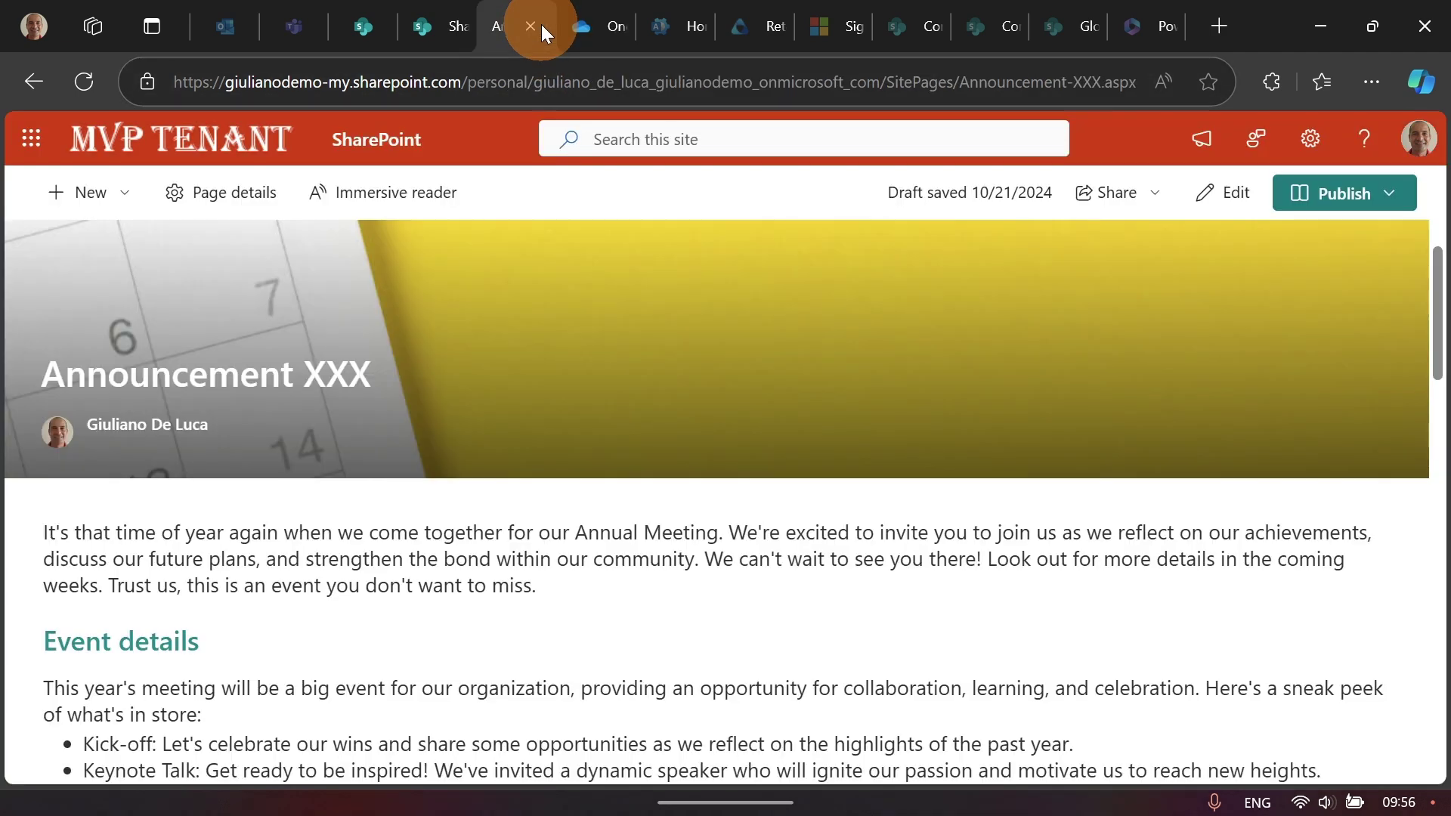
click(895, 86)
key(ctrl+c)
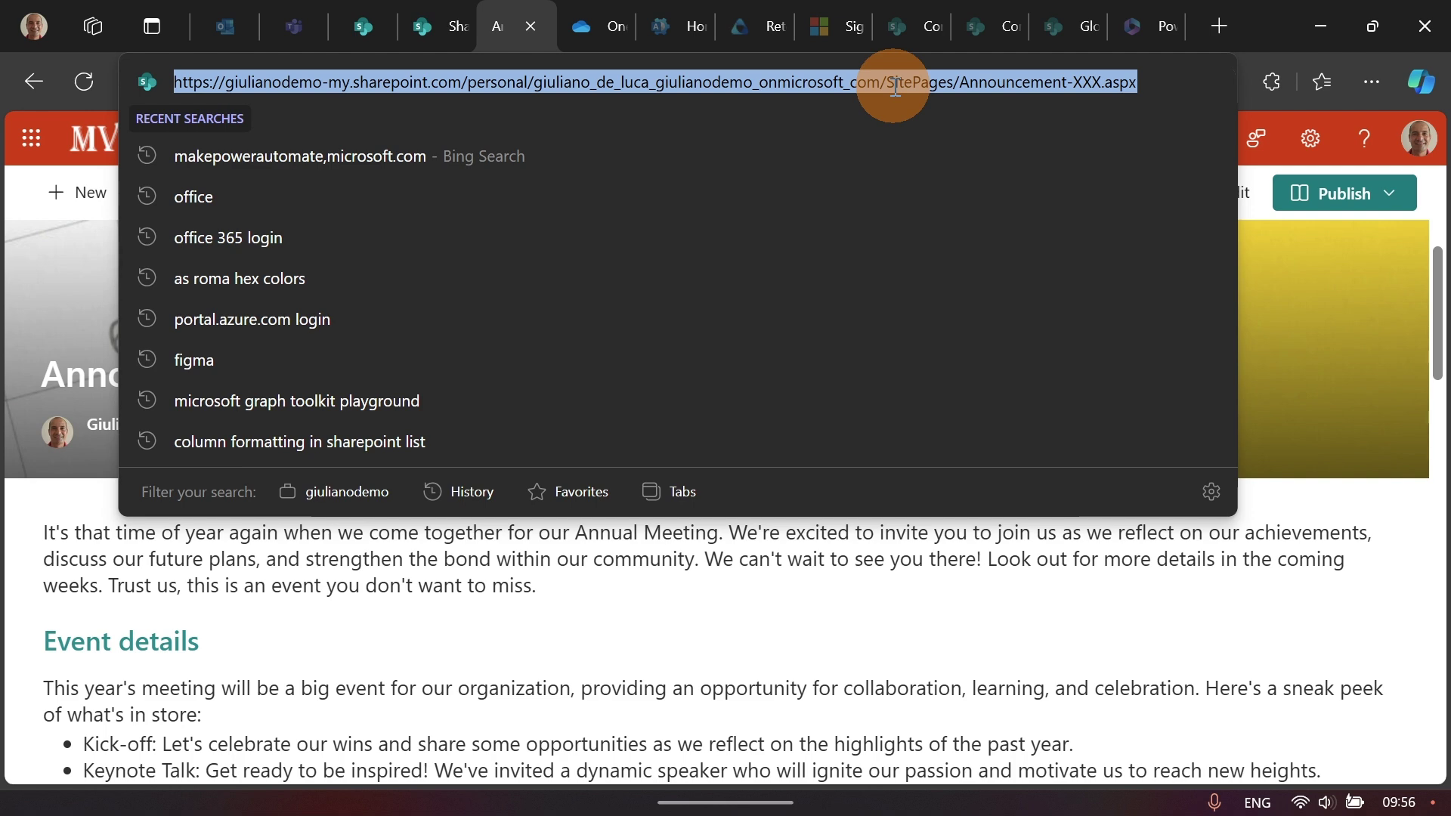
click(584, 23)
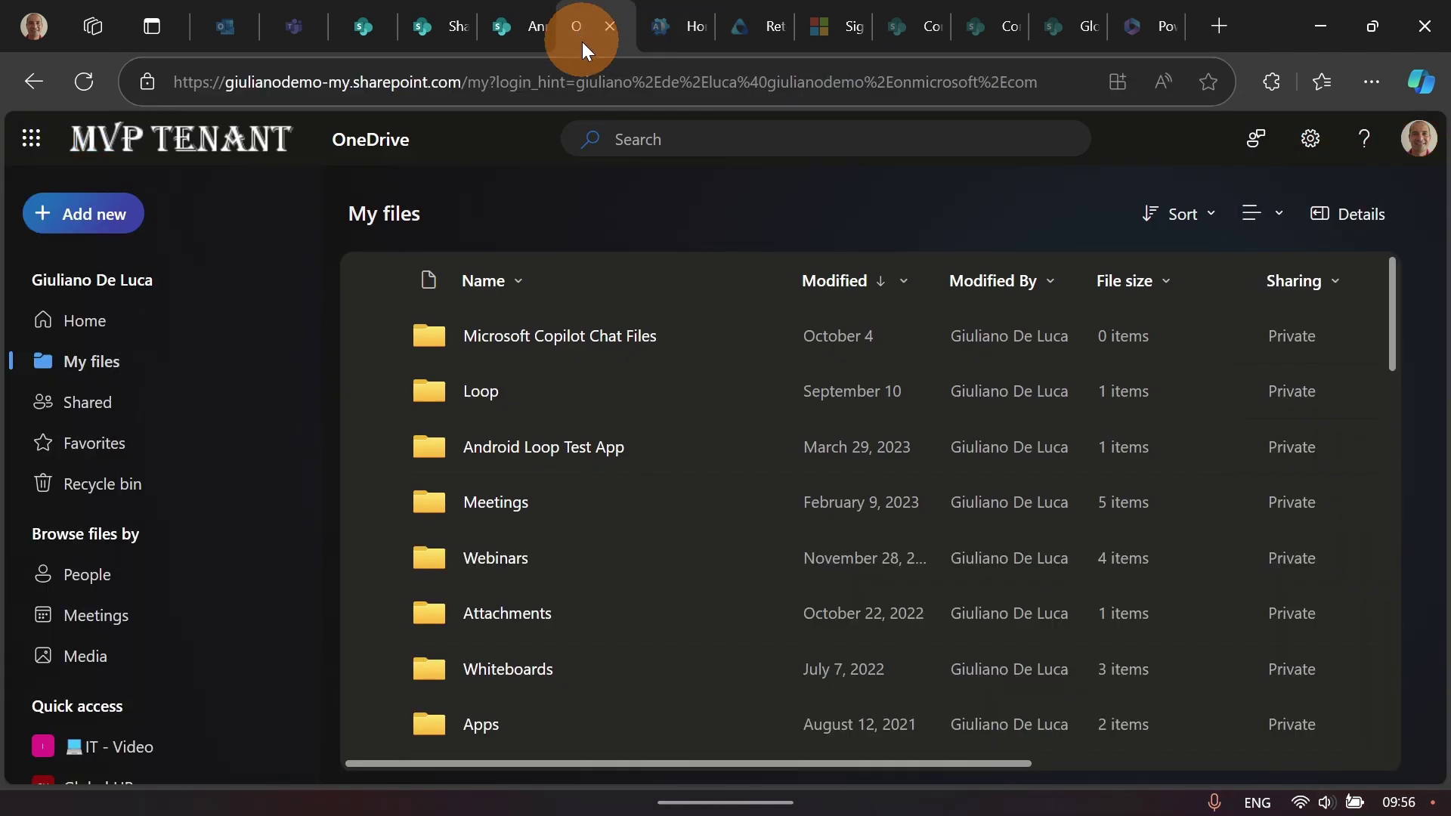
click(575, 81)
key(ctrl+v)
key(ctrl+shift+Left)
key(ctrl+shift+Left)
key(ctrl+shift+Left)
key(ctrl+shift+Left)
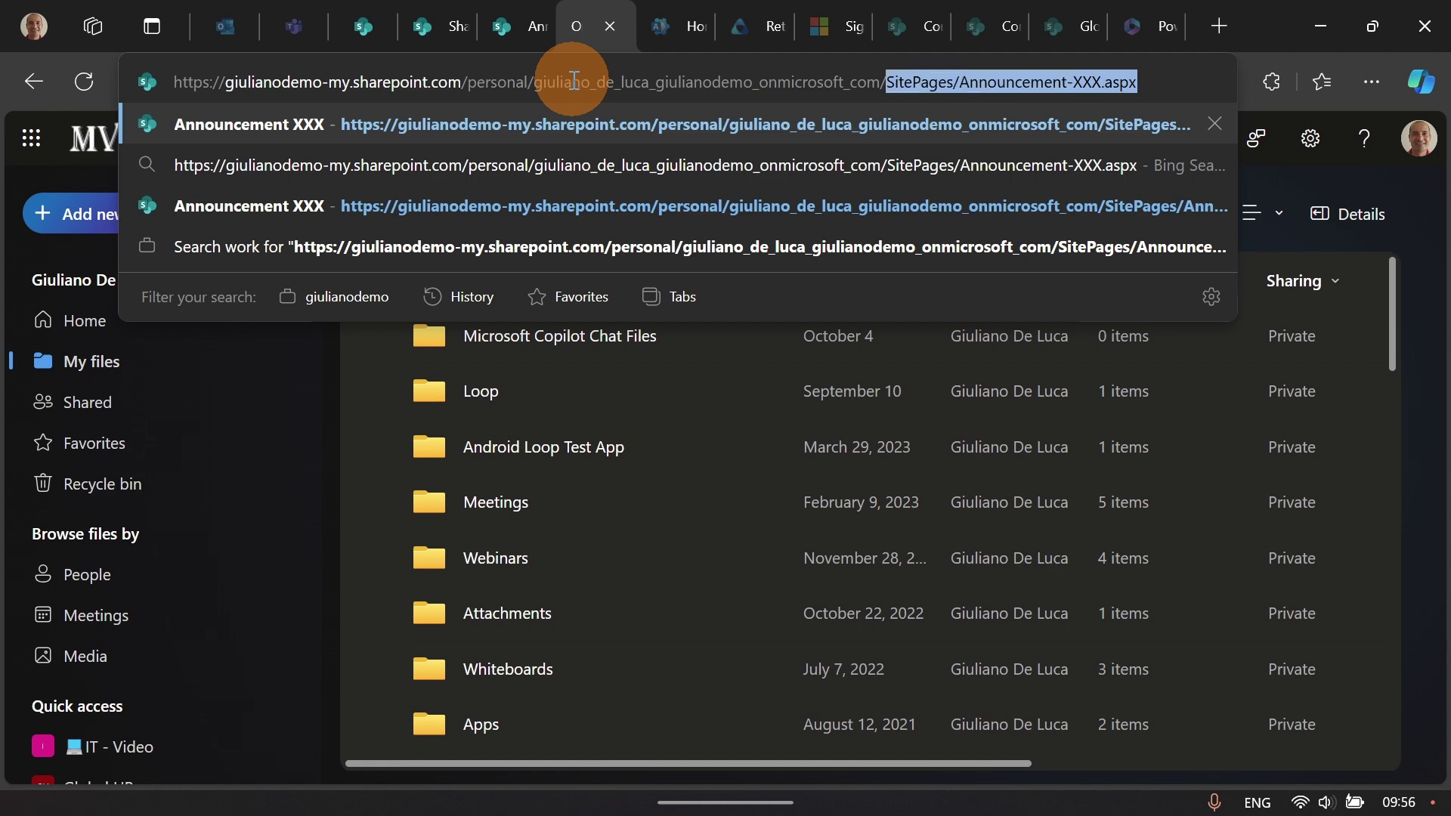
key(ctrl+shift+Right)
key(BackSpace)
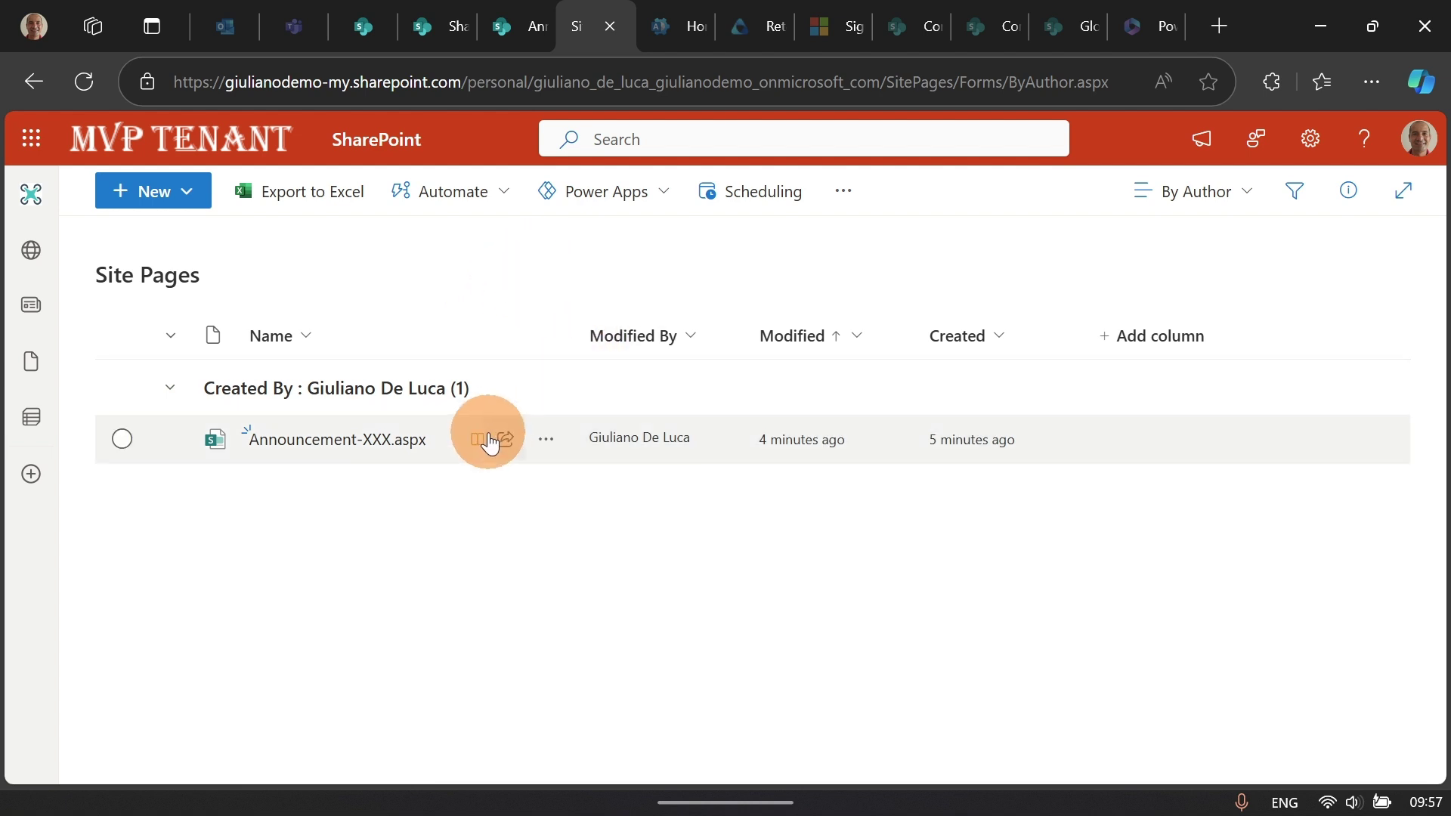
click(123, 439)
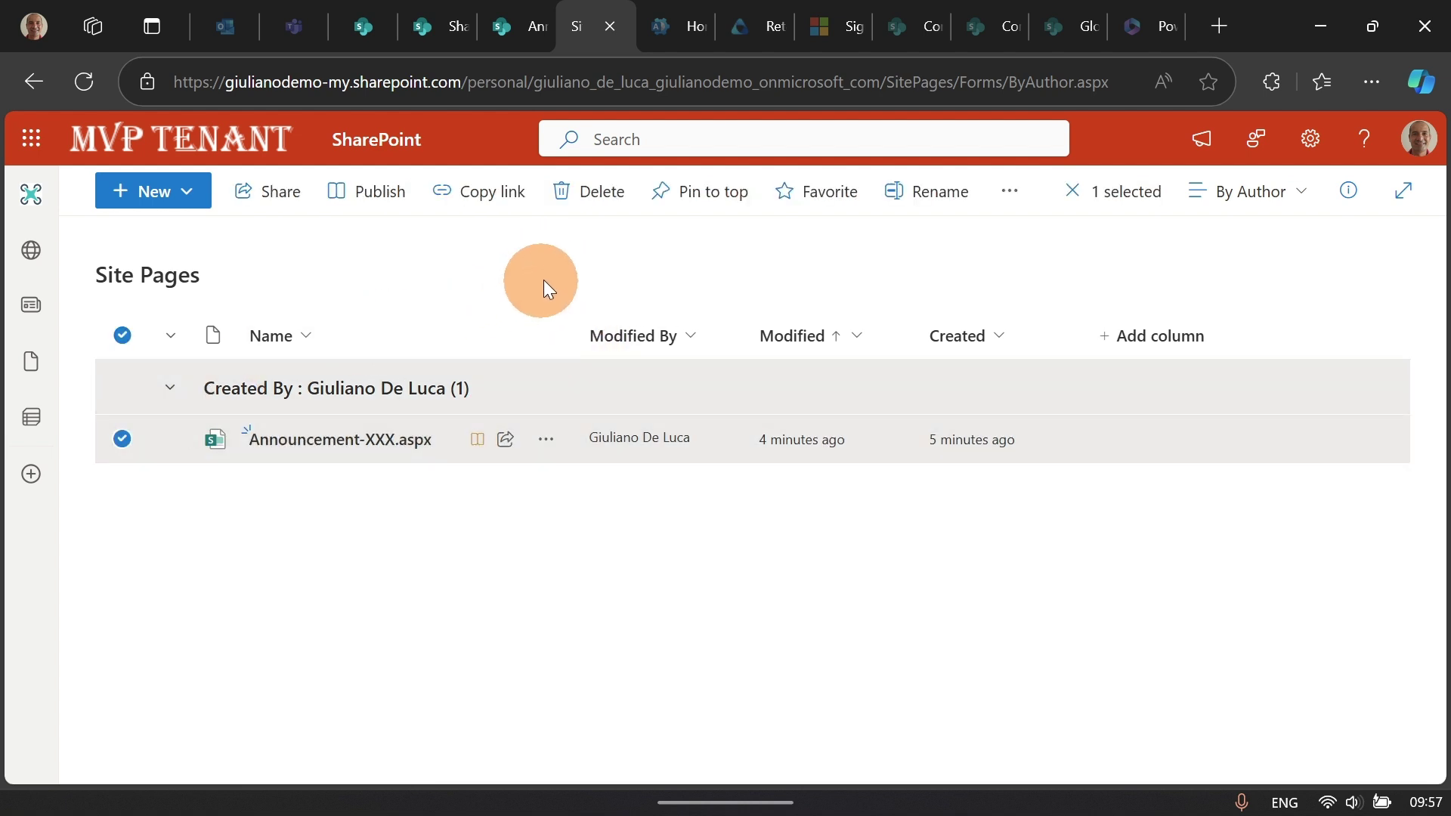
click(122, 440)
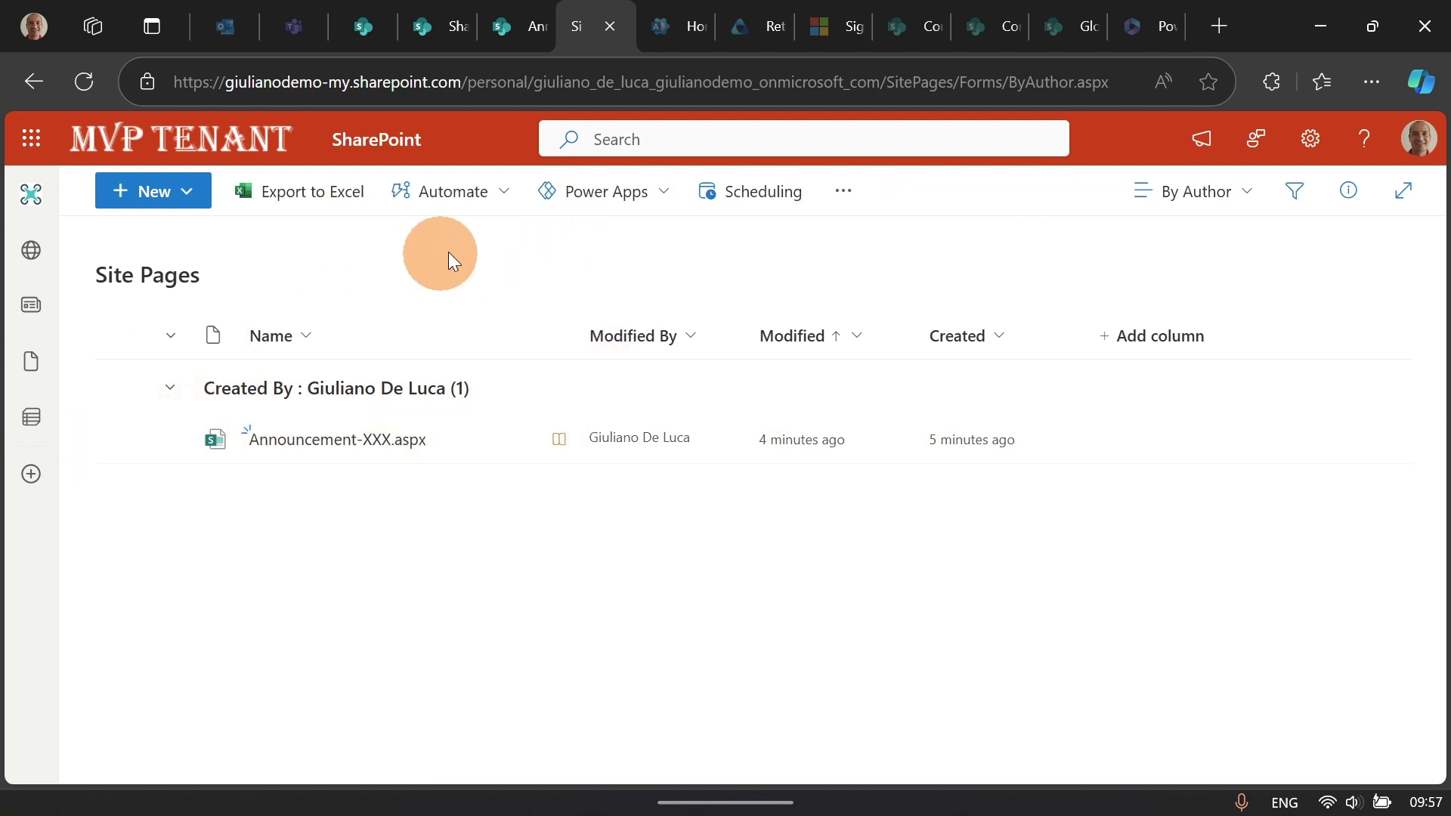
click(500, 205)
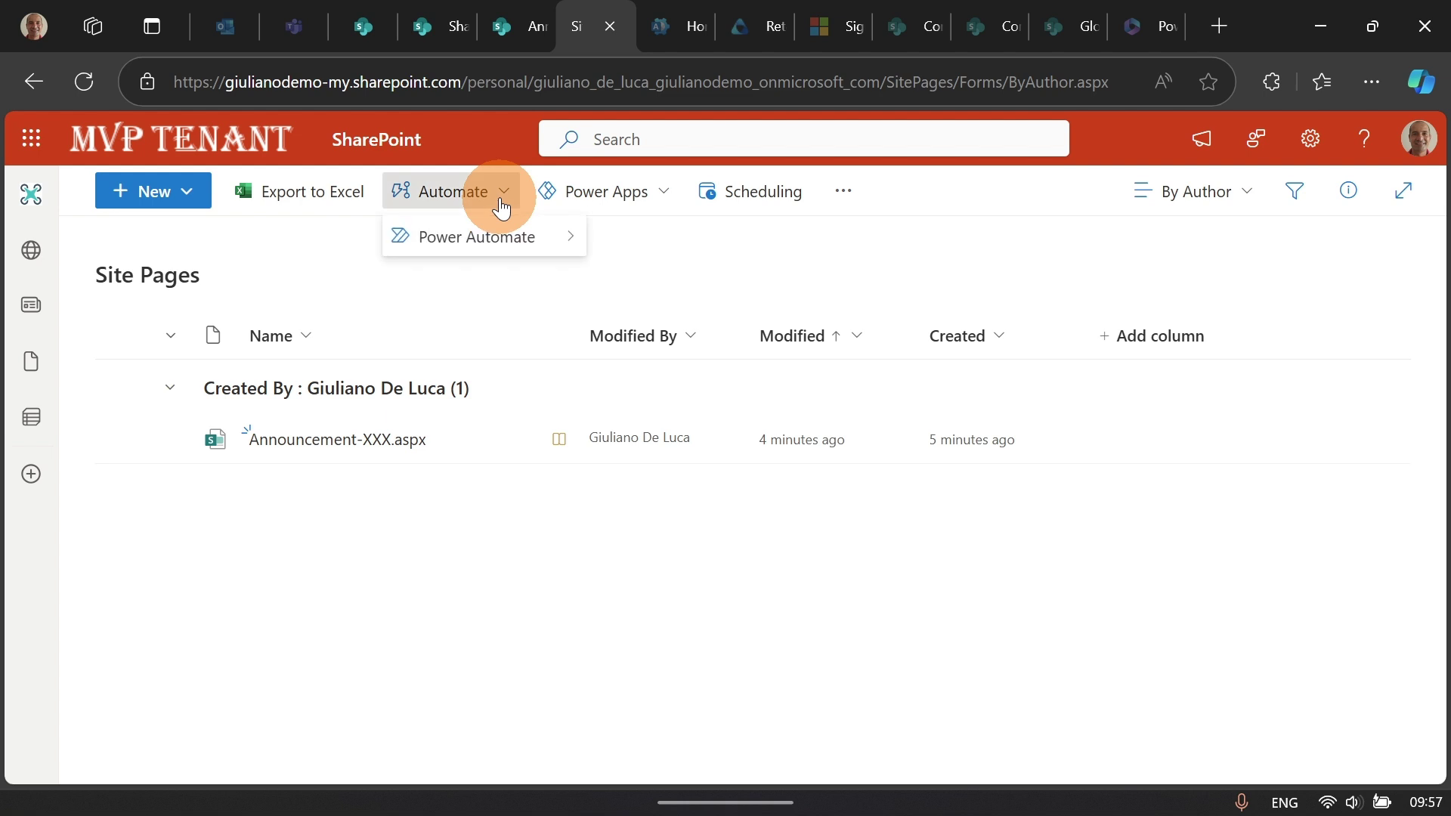
click(599, 205)
click(797, 204)
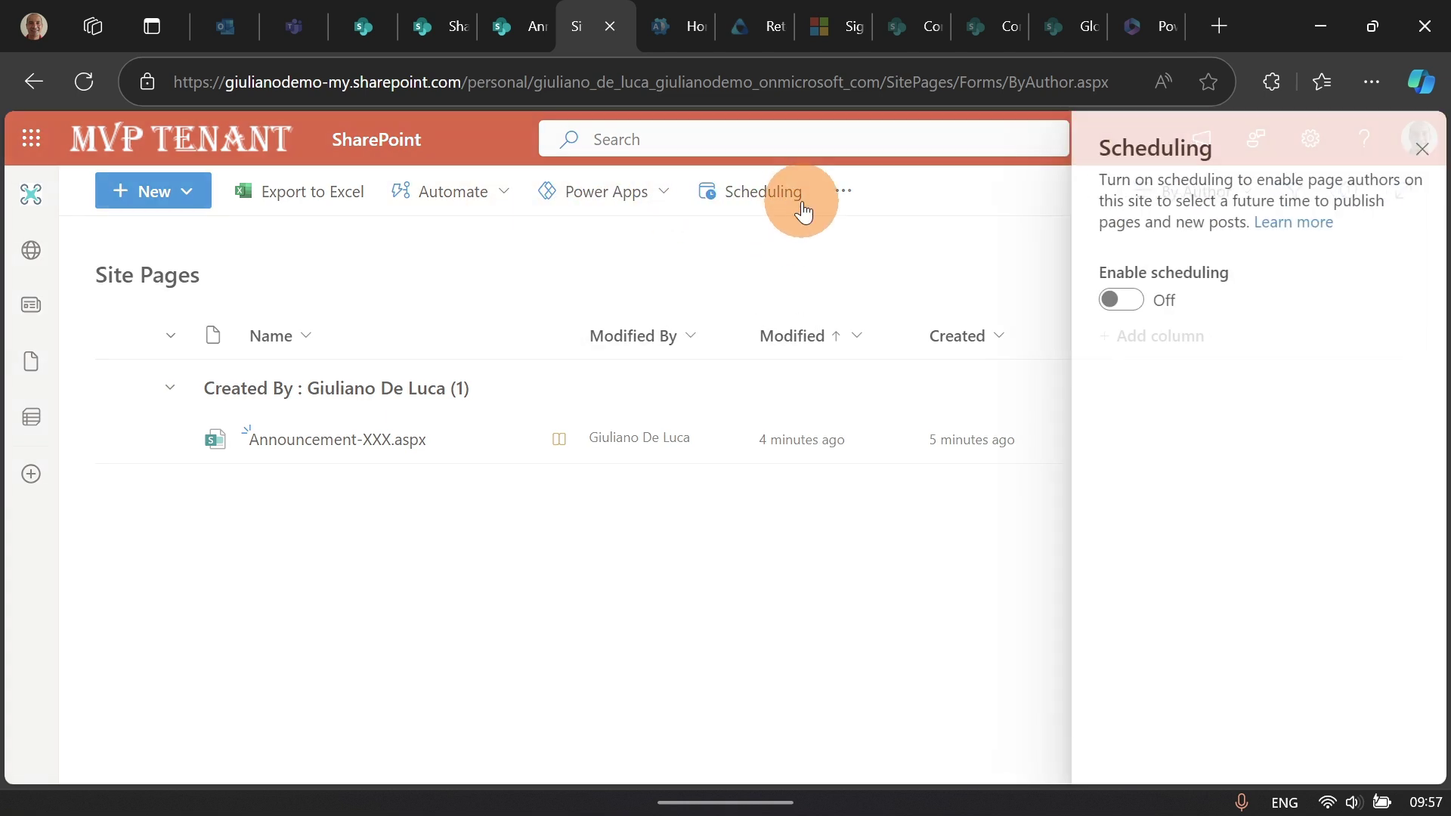
click(1410, 152)
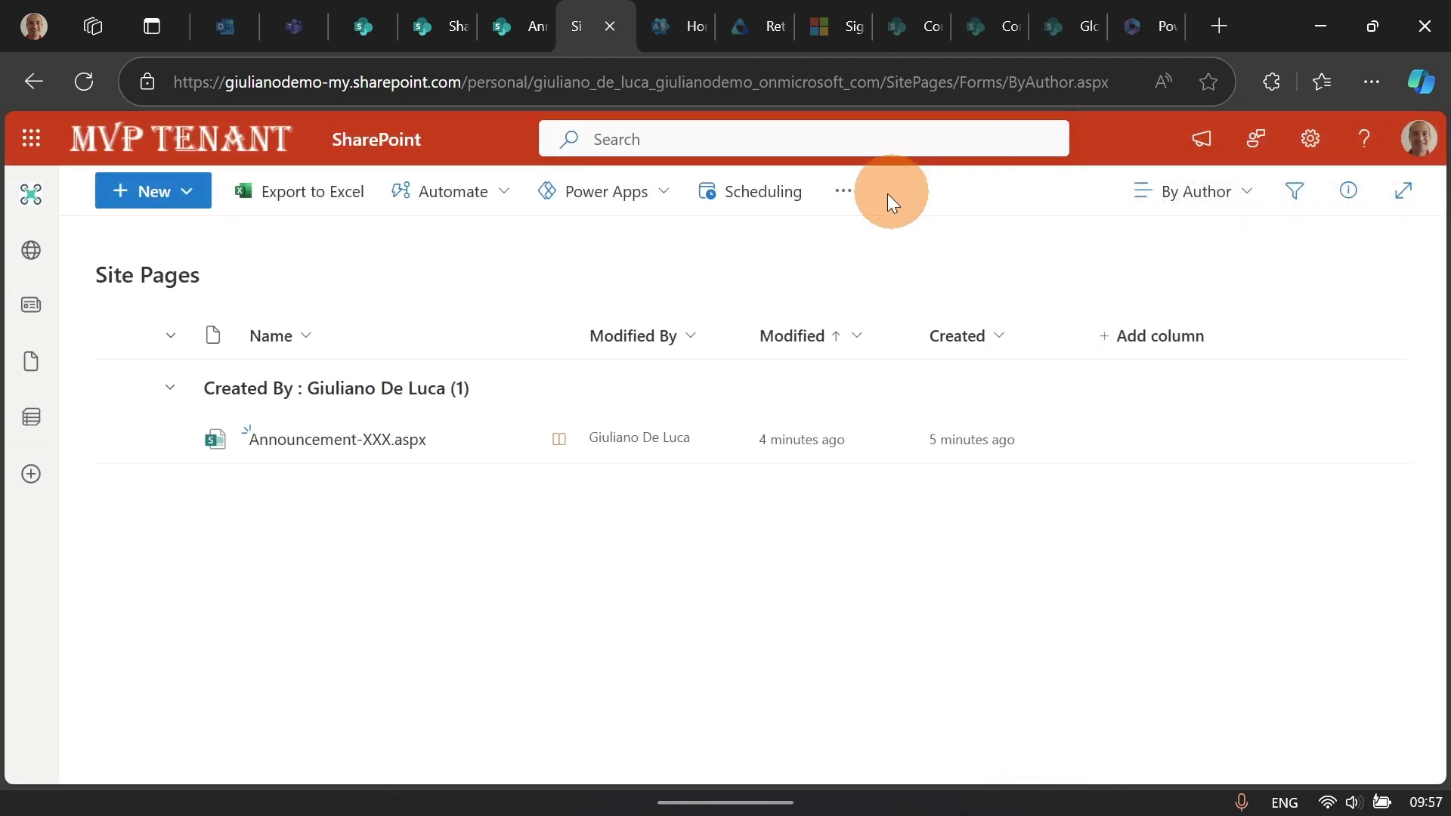
click(850, 198)
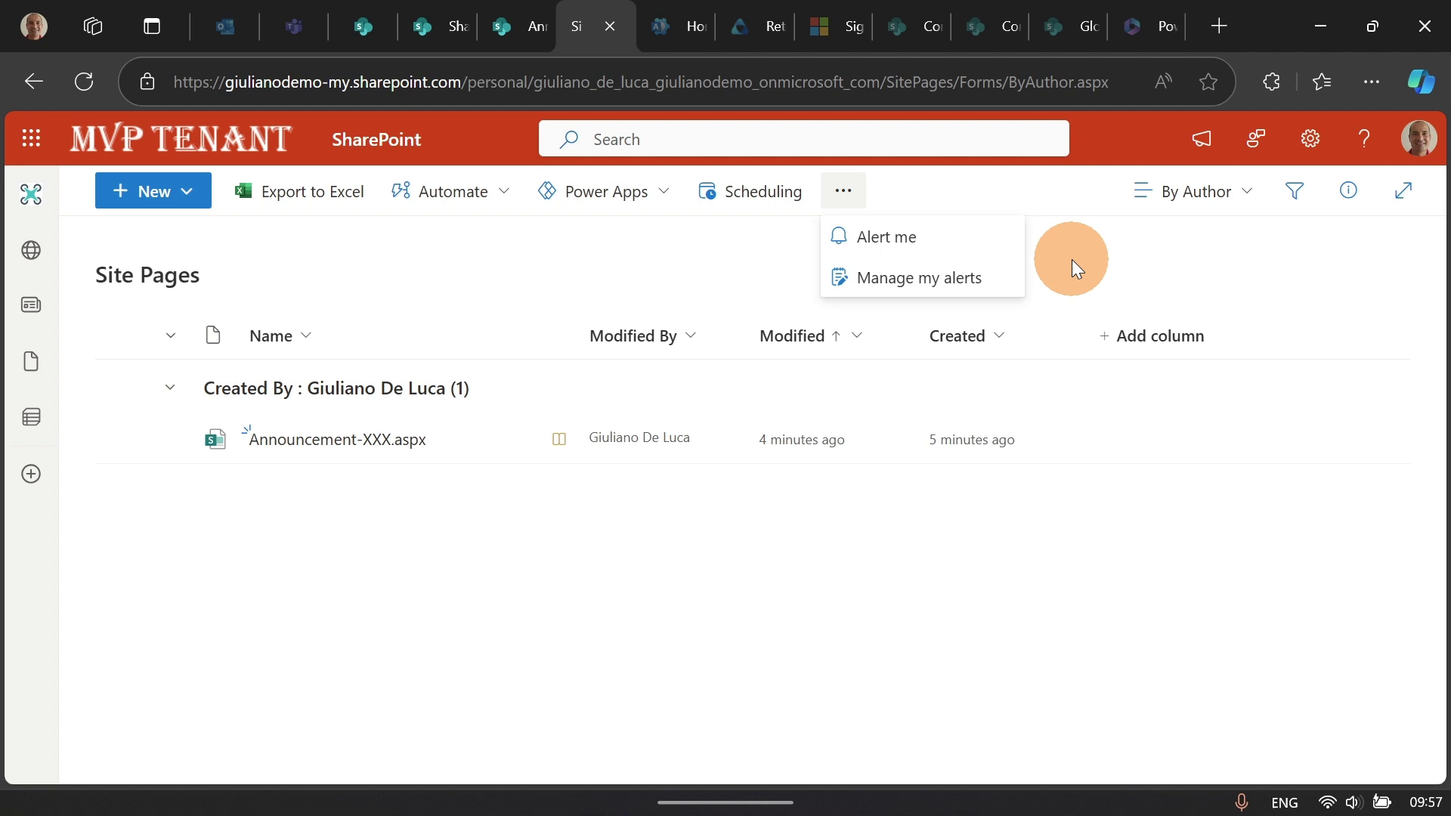
click(702, 255)
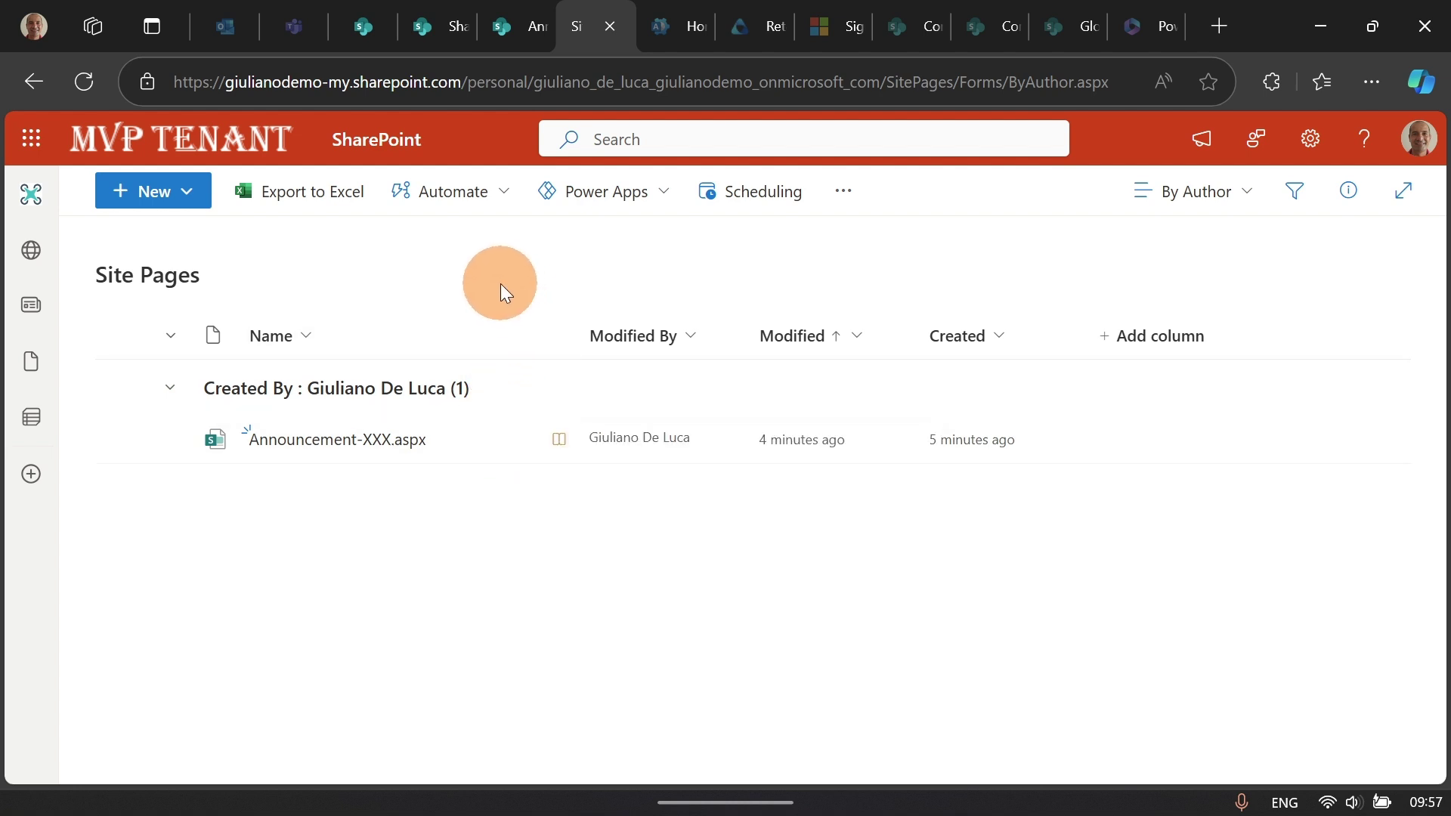
click(510, 30)
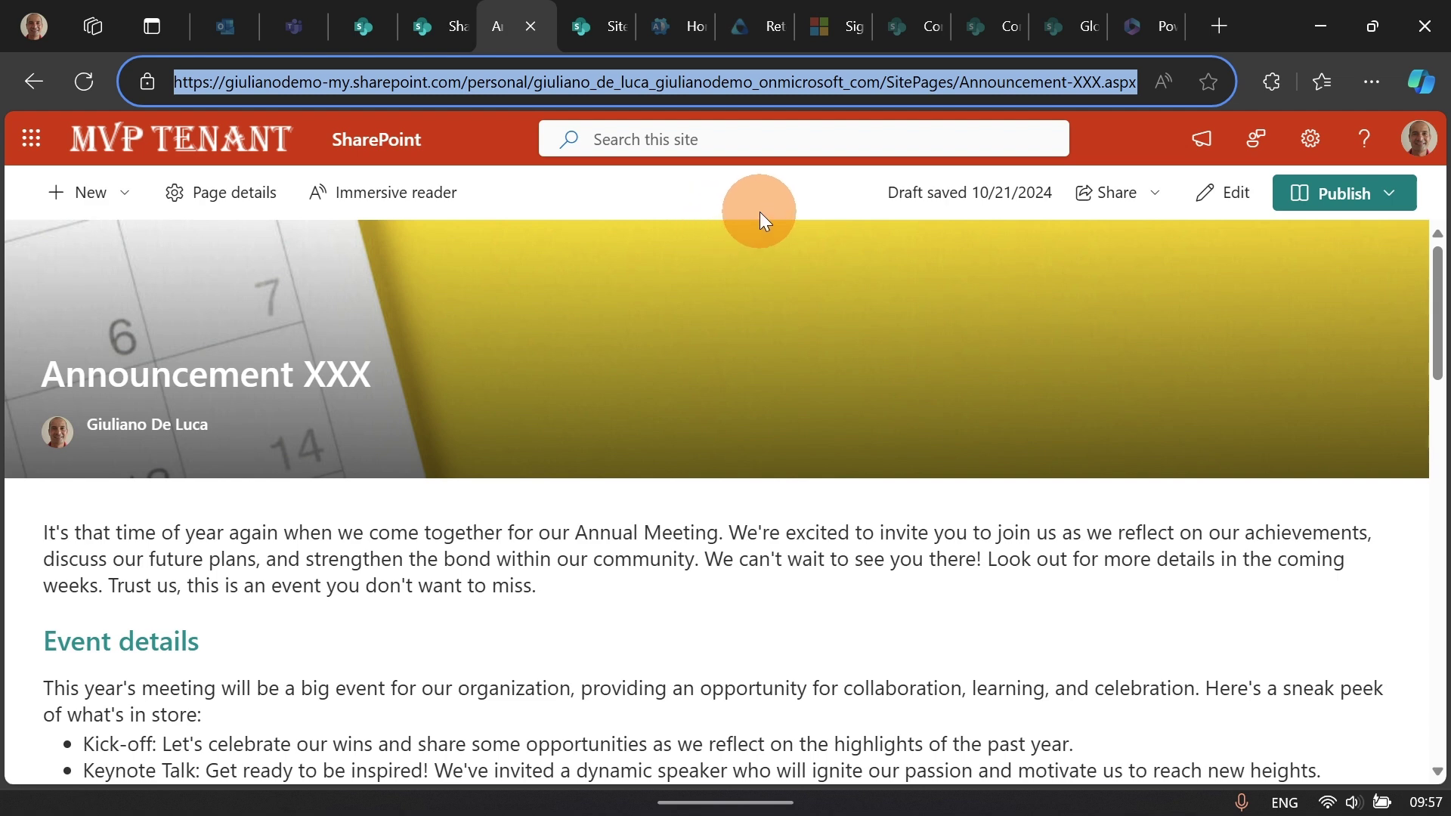
click(1328, 211)
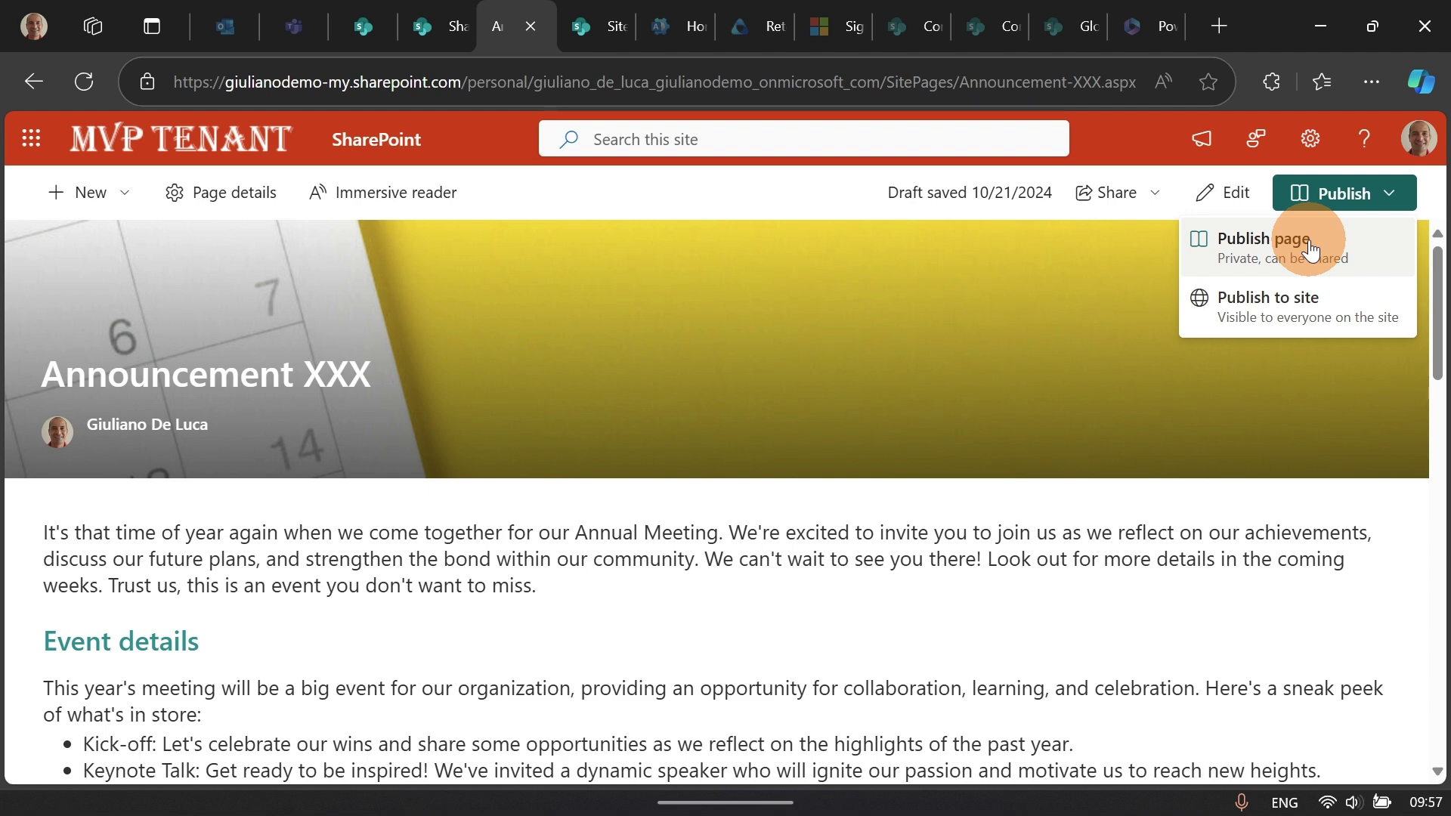
click(597, 27)
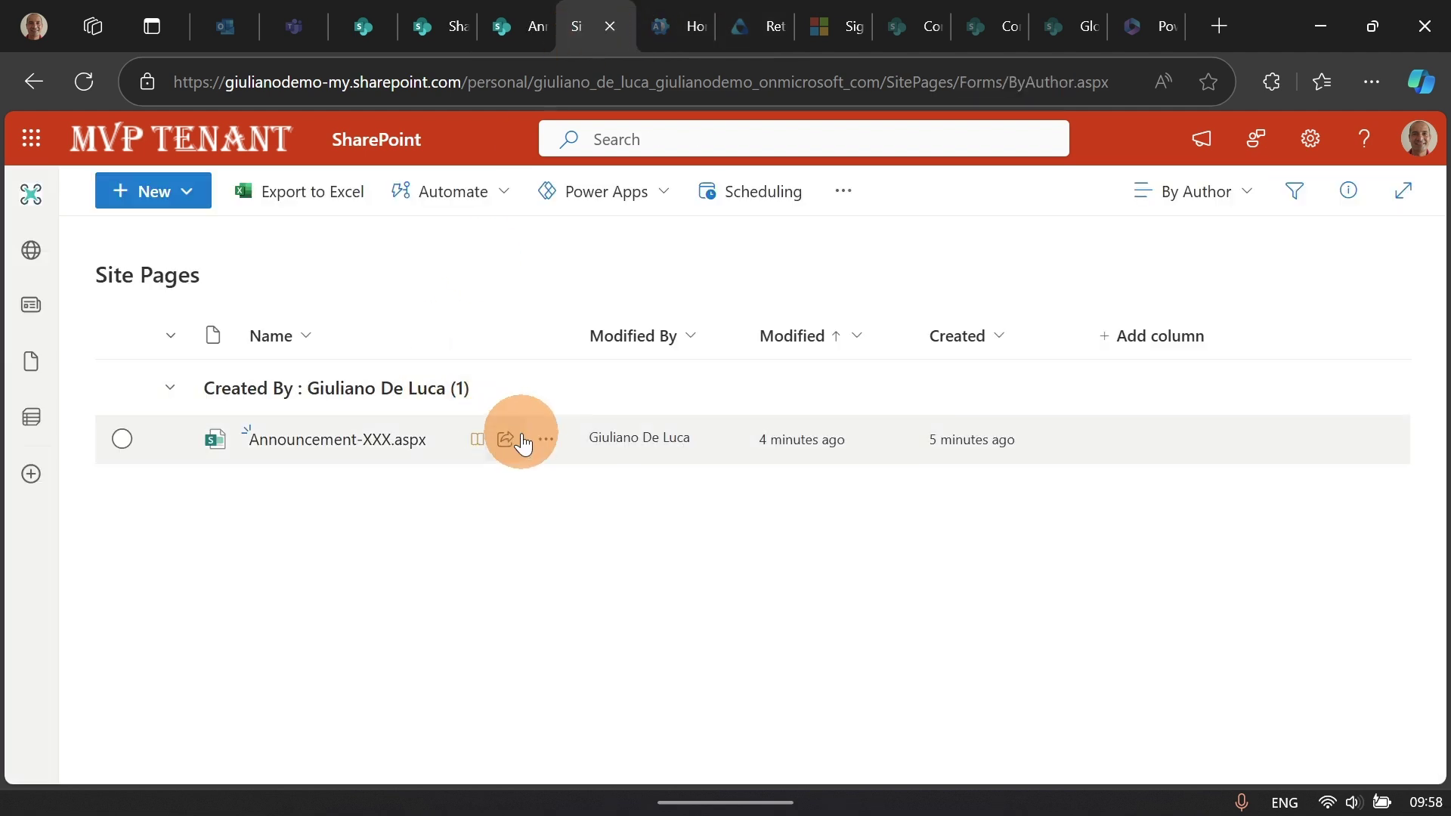
right_click(511, 447)
click(505, 446)
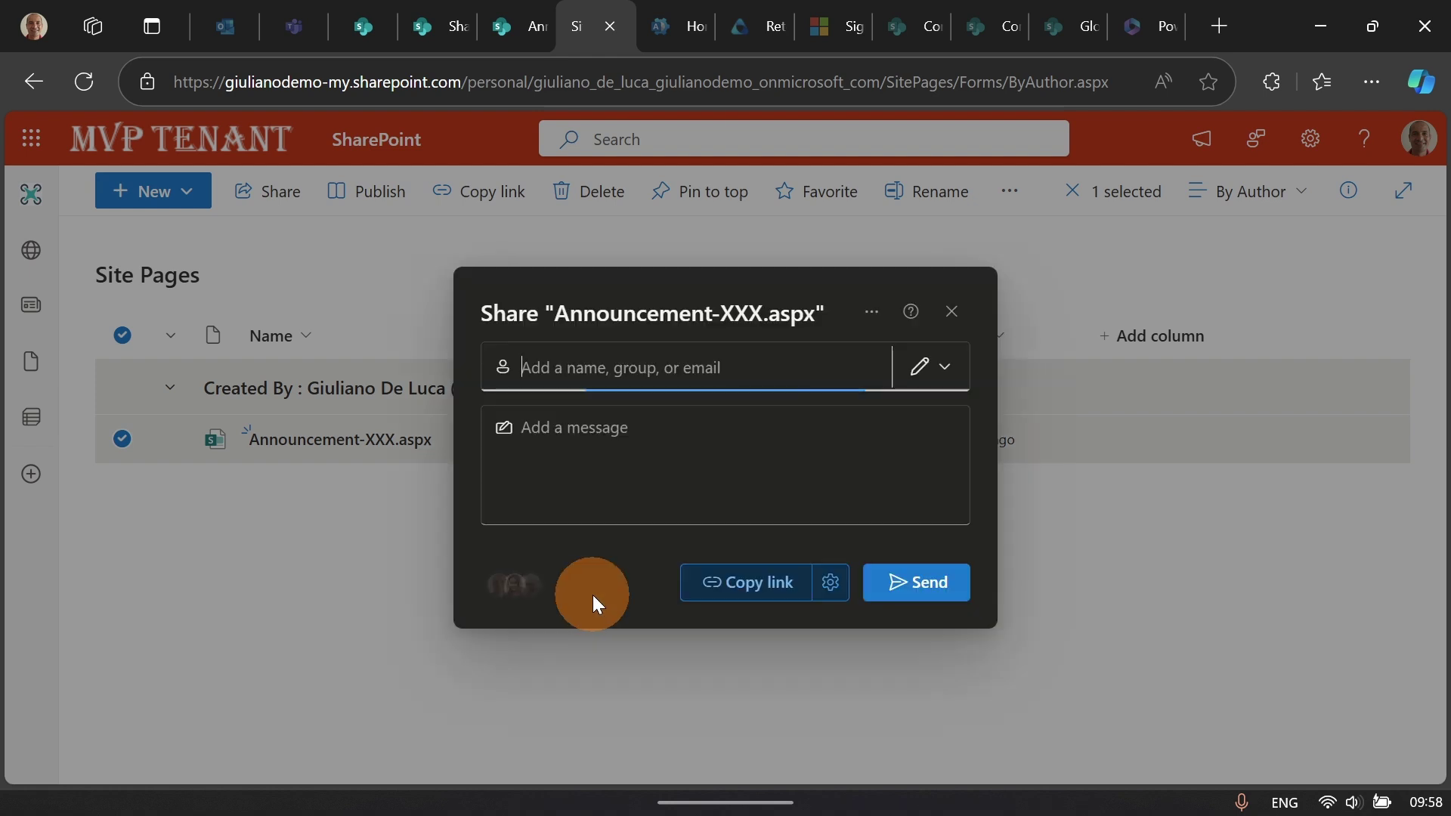
click(530, 594)
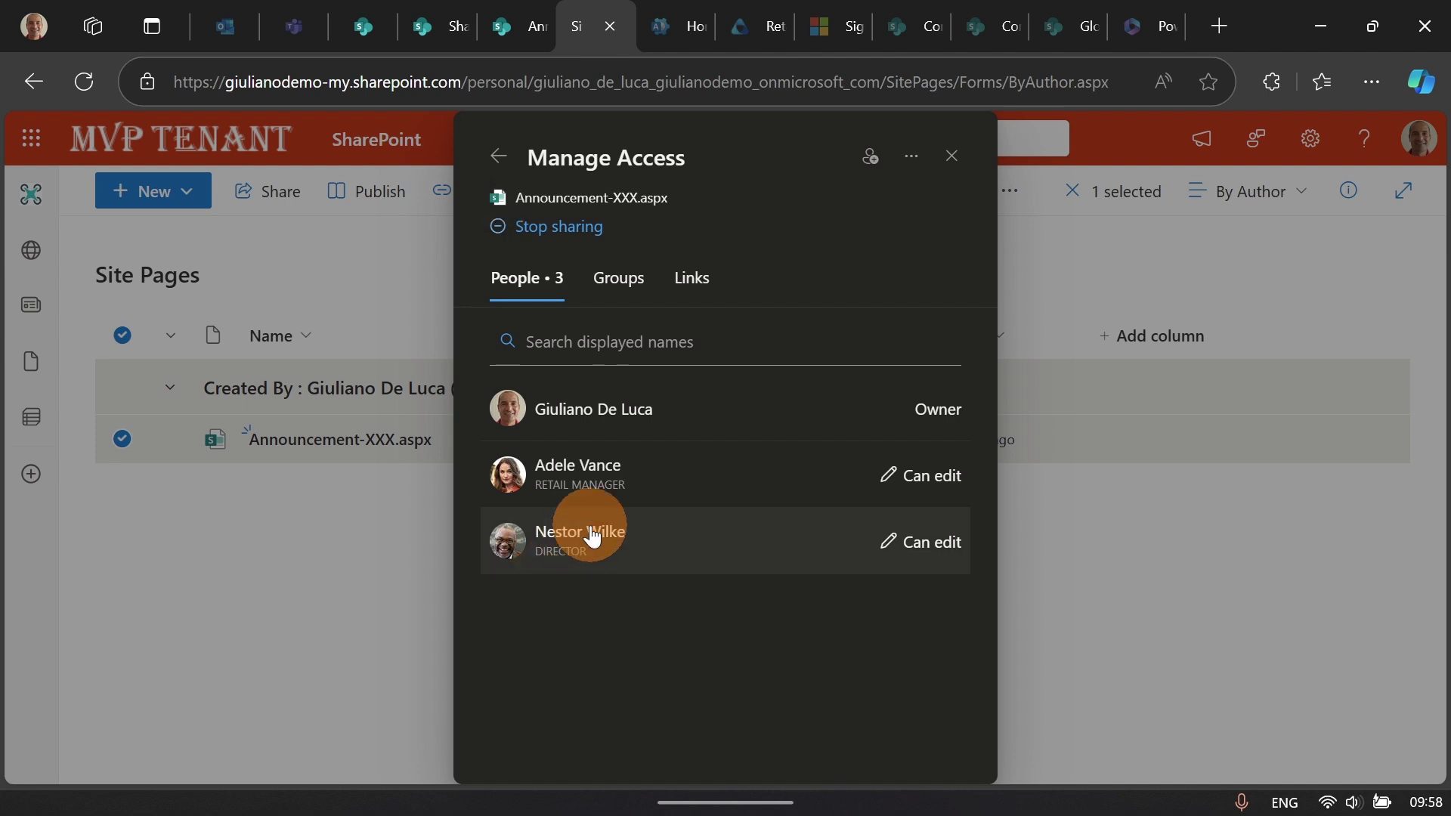
click(886, 485)
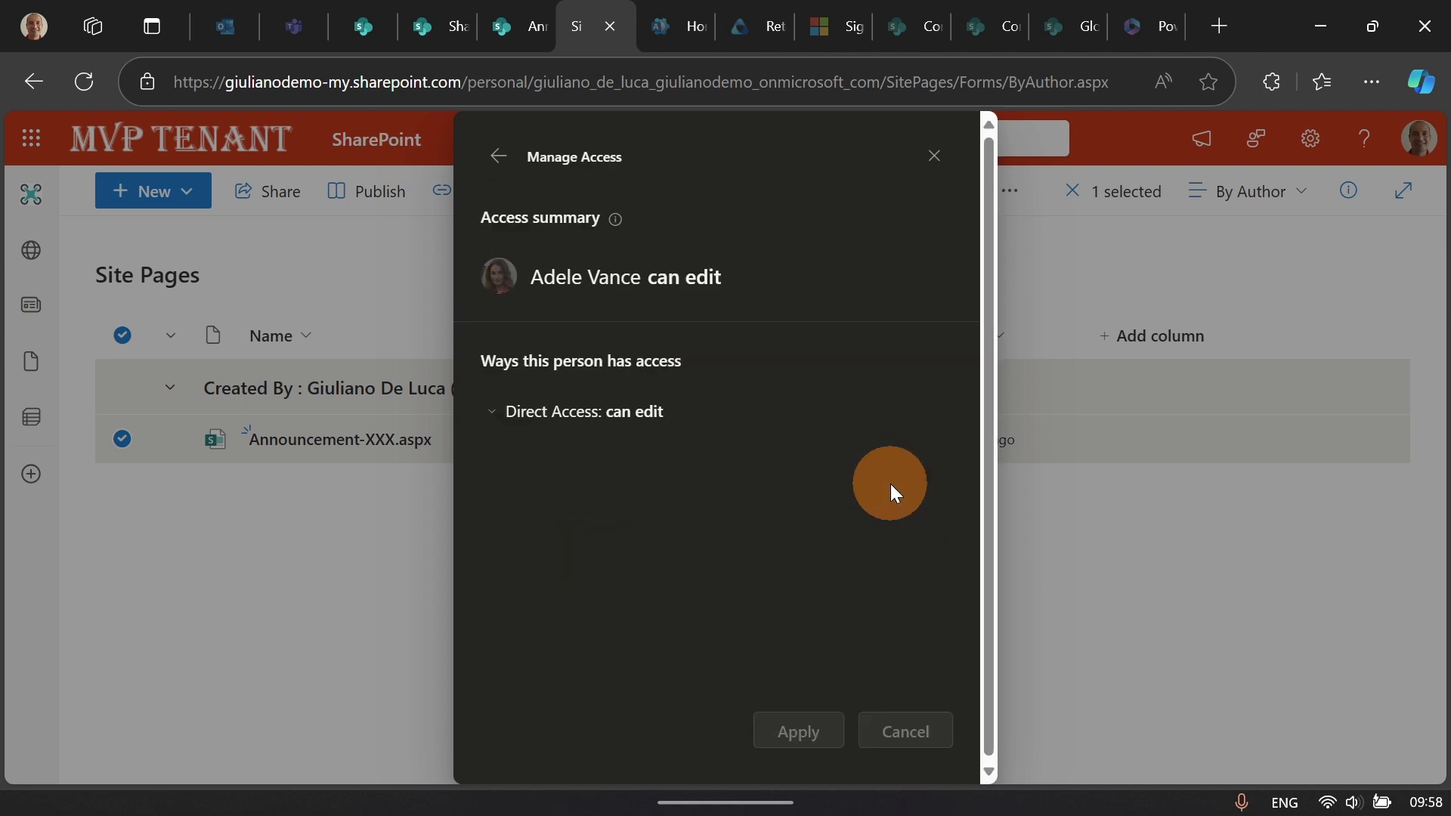
click(502, 414)
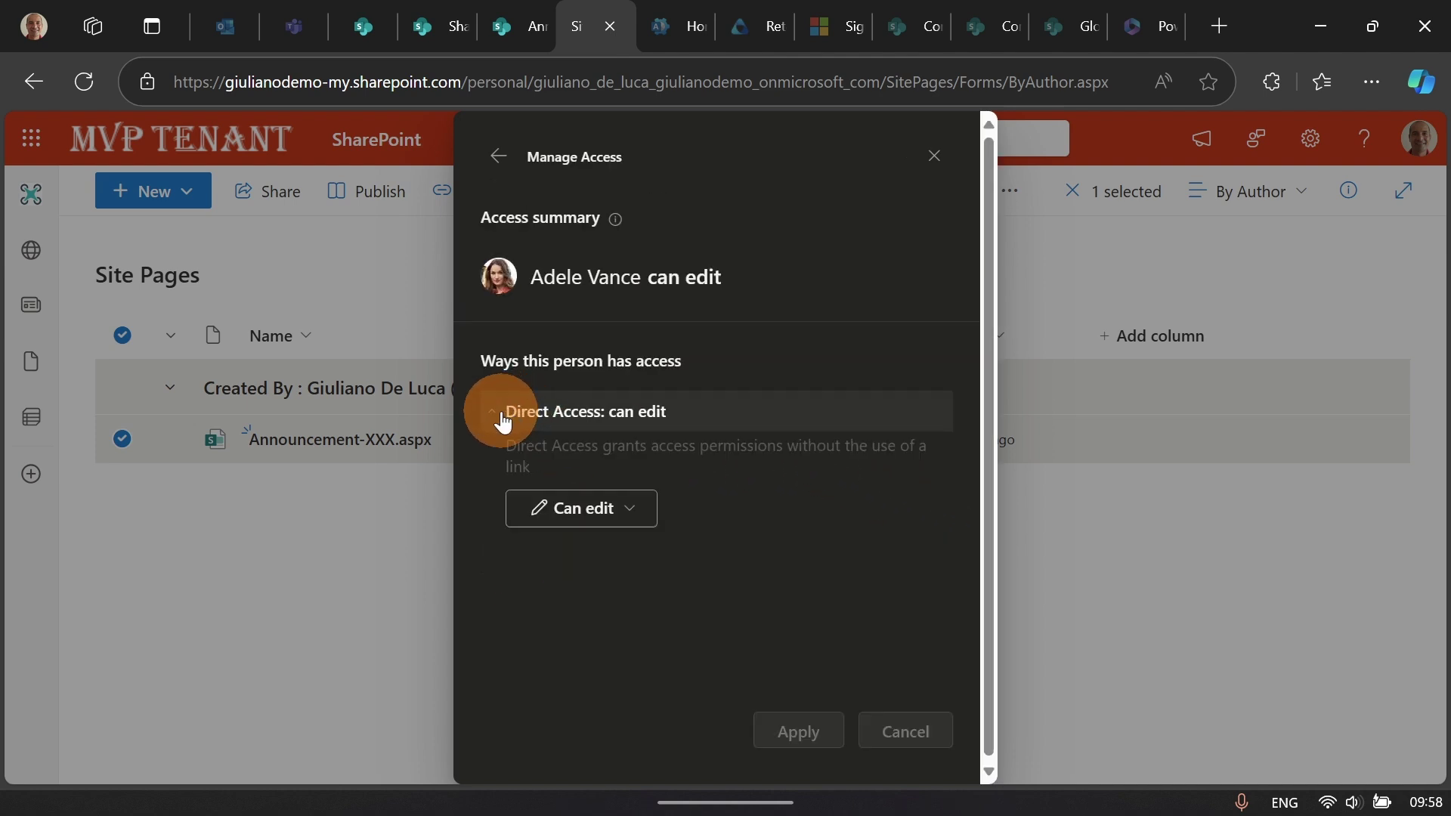
click(615, 534)
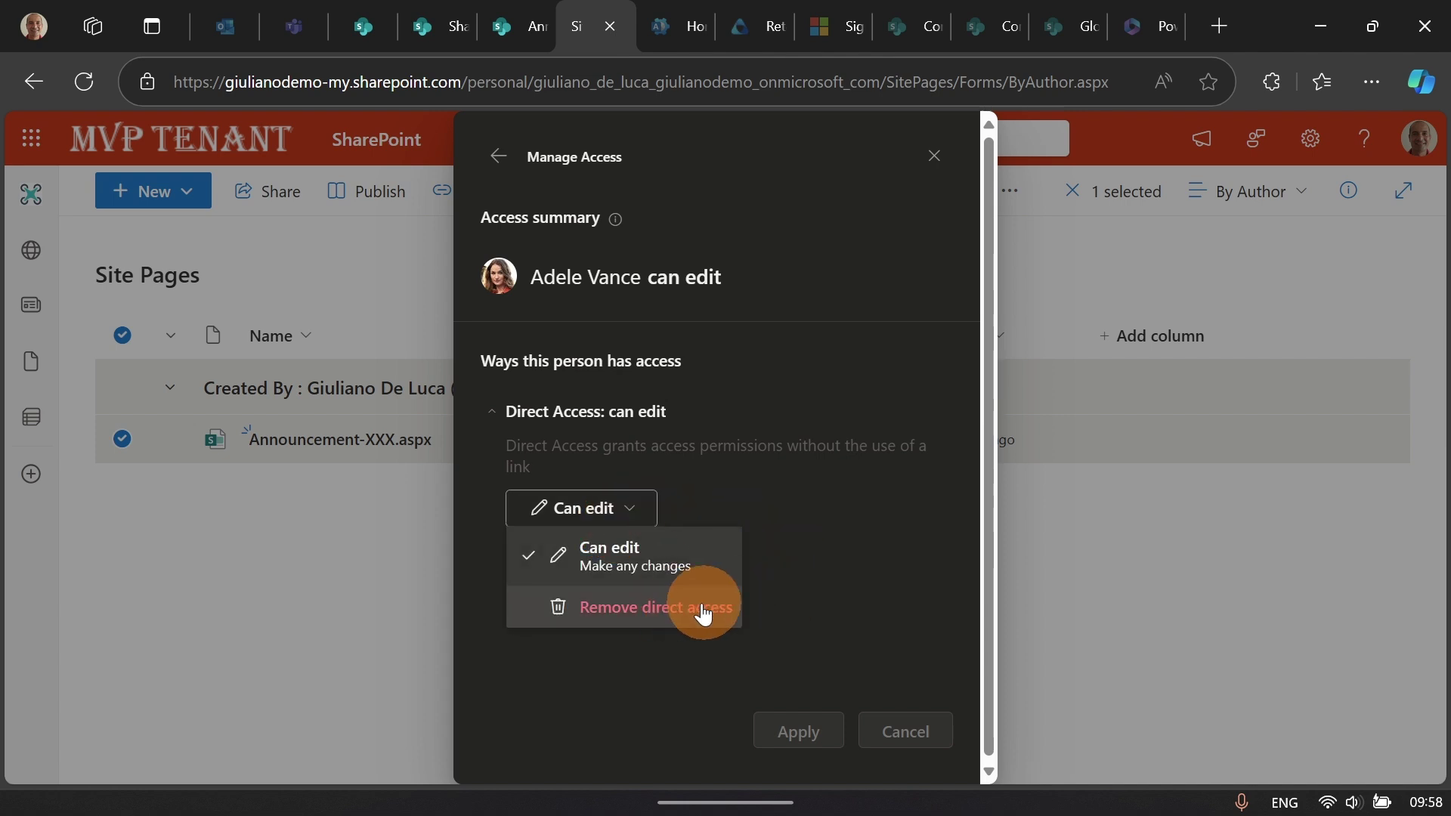
click(498, 156)
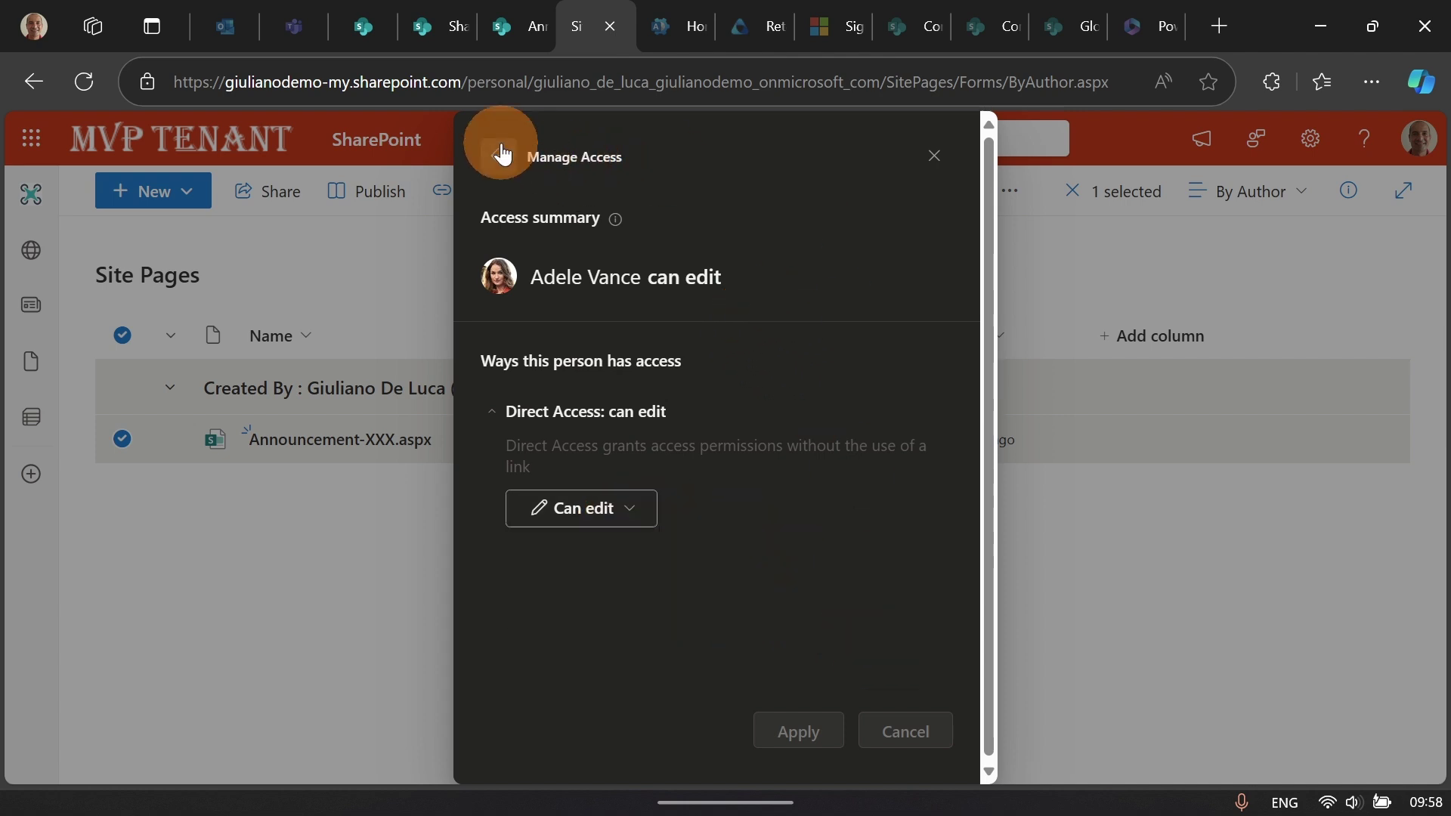
click(955, 174)
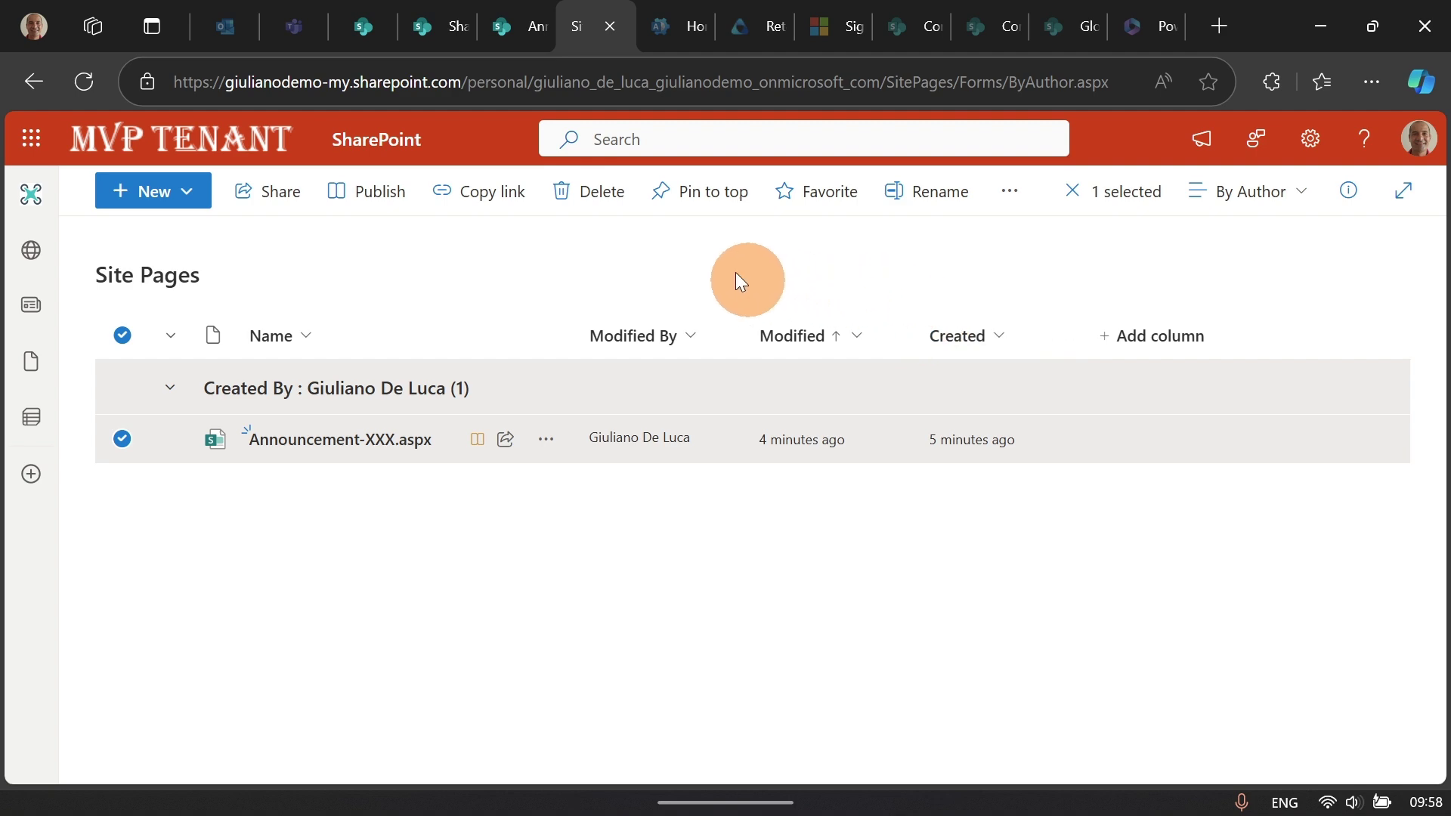
click(656, 243)
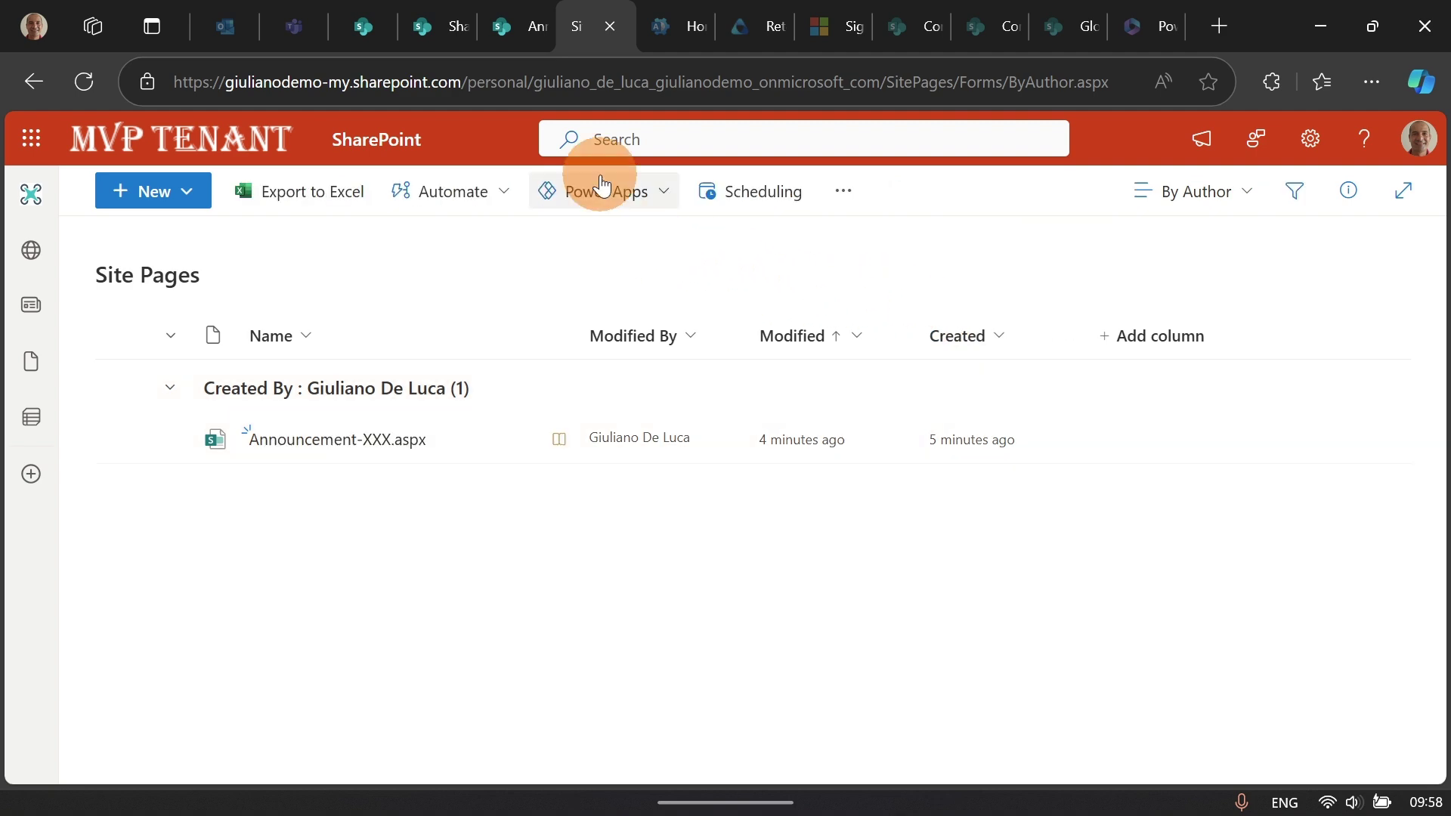
Step: Publish the Announcement XXX page and close the Successfully published panel
click(516, 20)
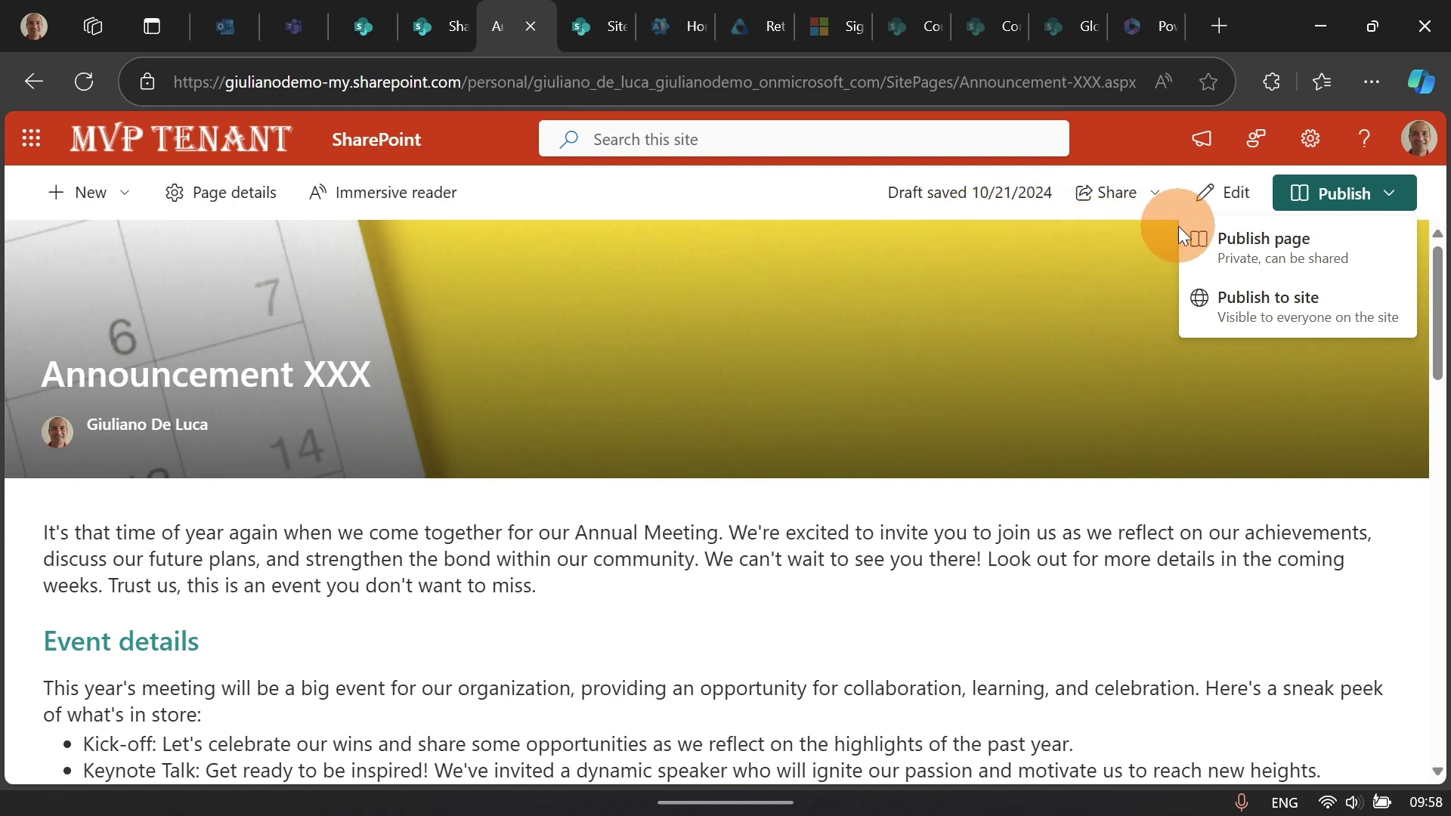
click(1358, 254)
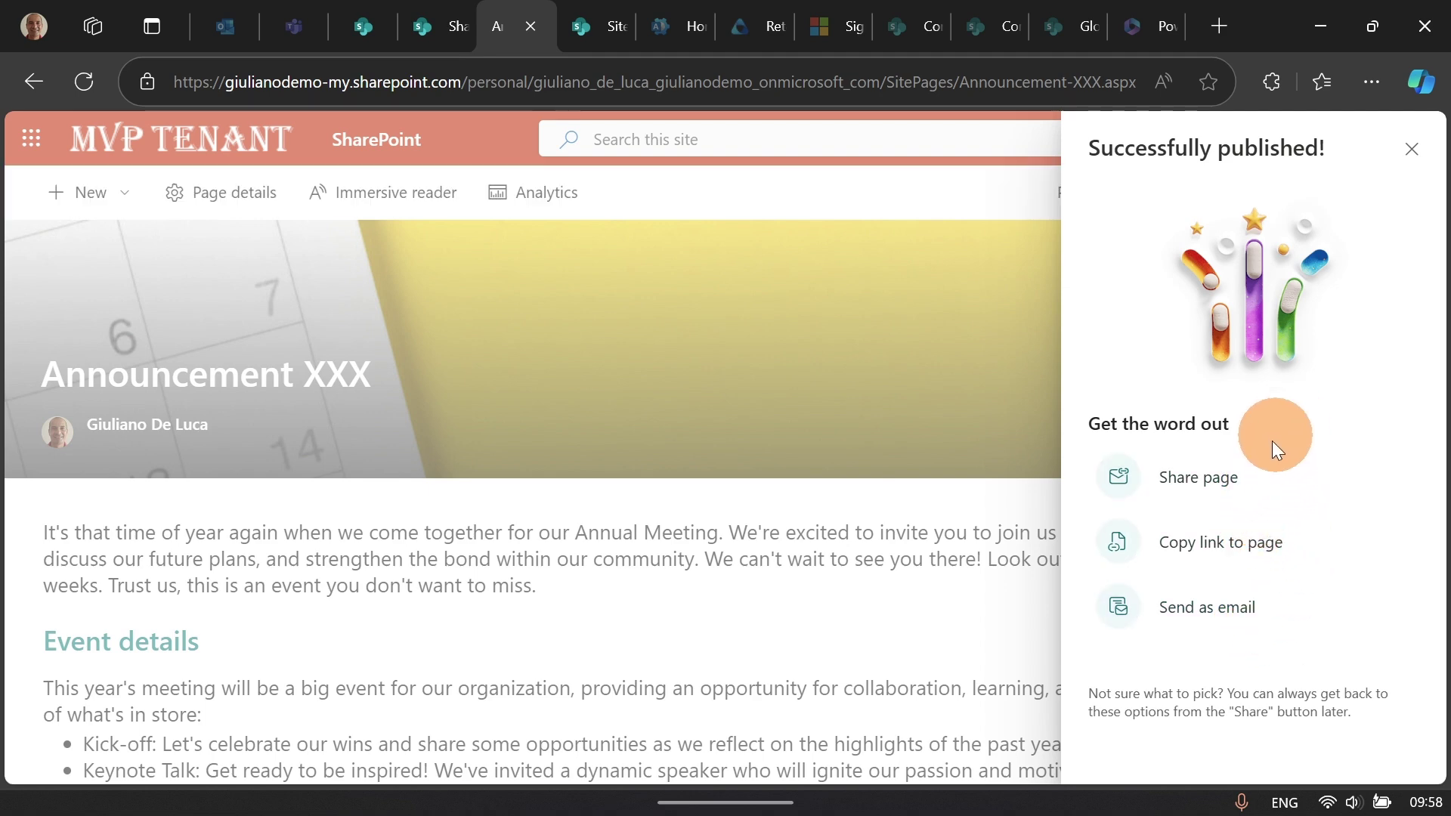
click(1411, 150)
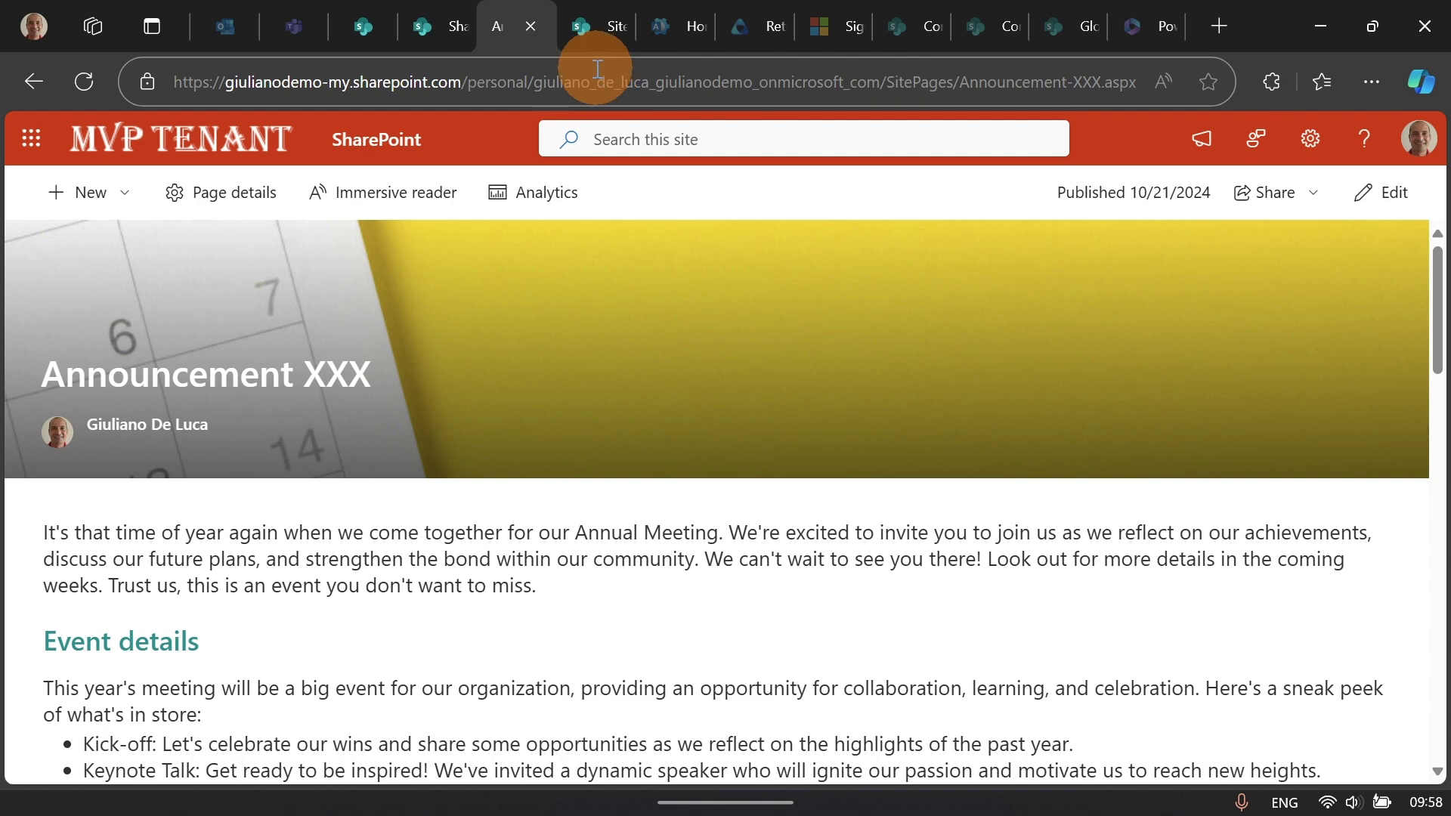
Step: Refresh Site Pages, then go to the pages hub and check Announcement XXX is Published atop Recent pages
click(579, 33)
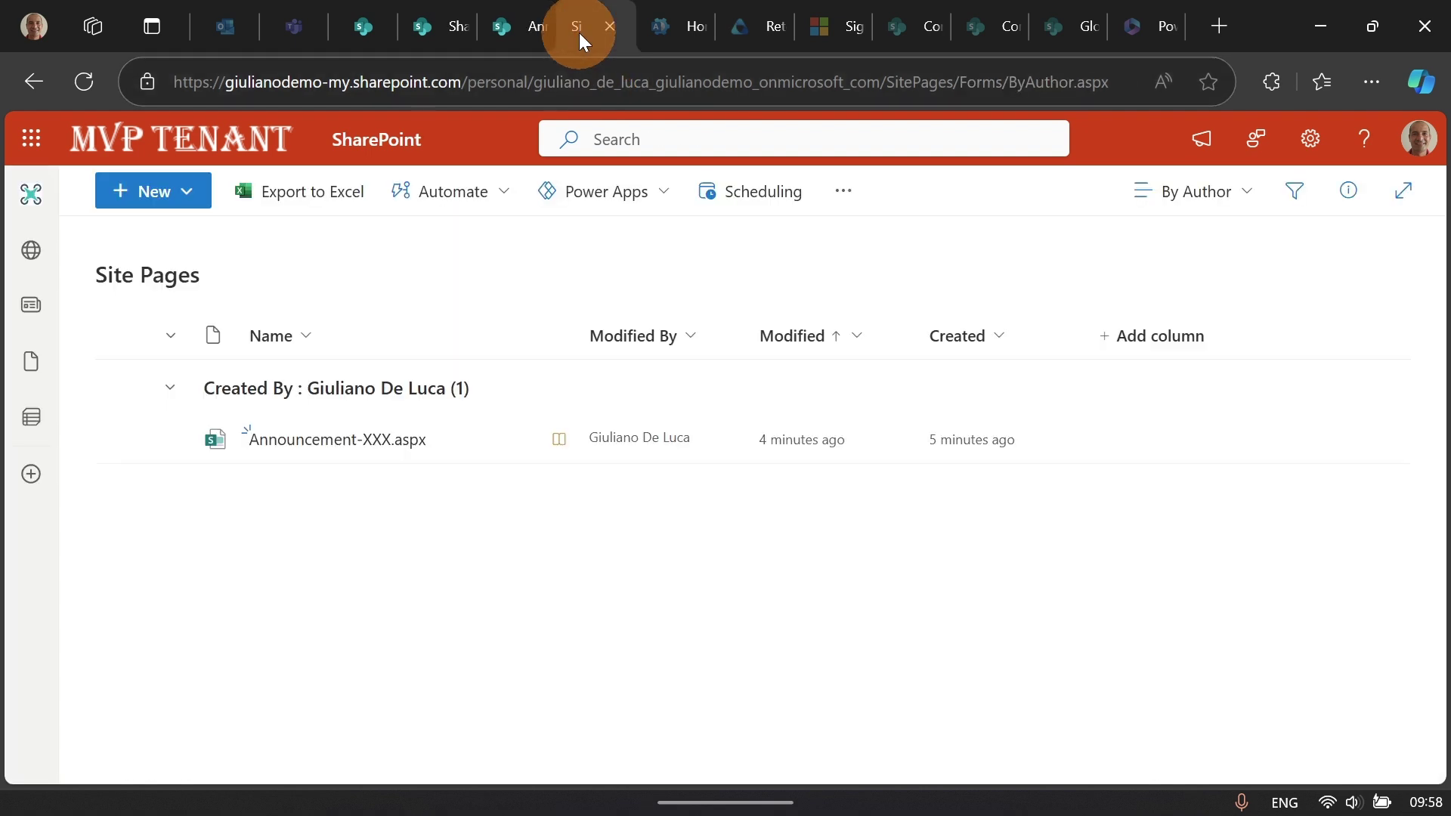
click(85, 81)
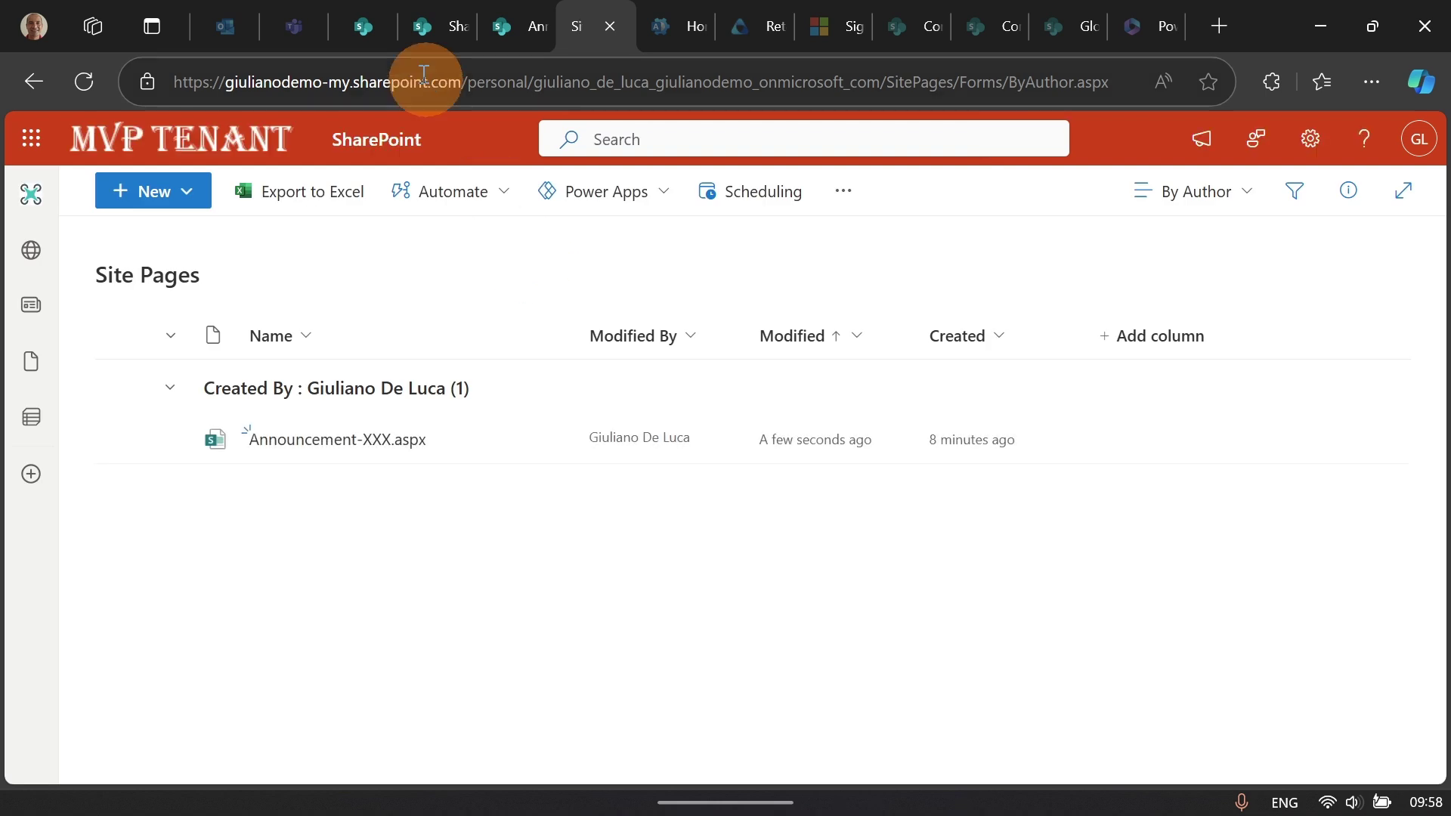
click(377, 35)
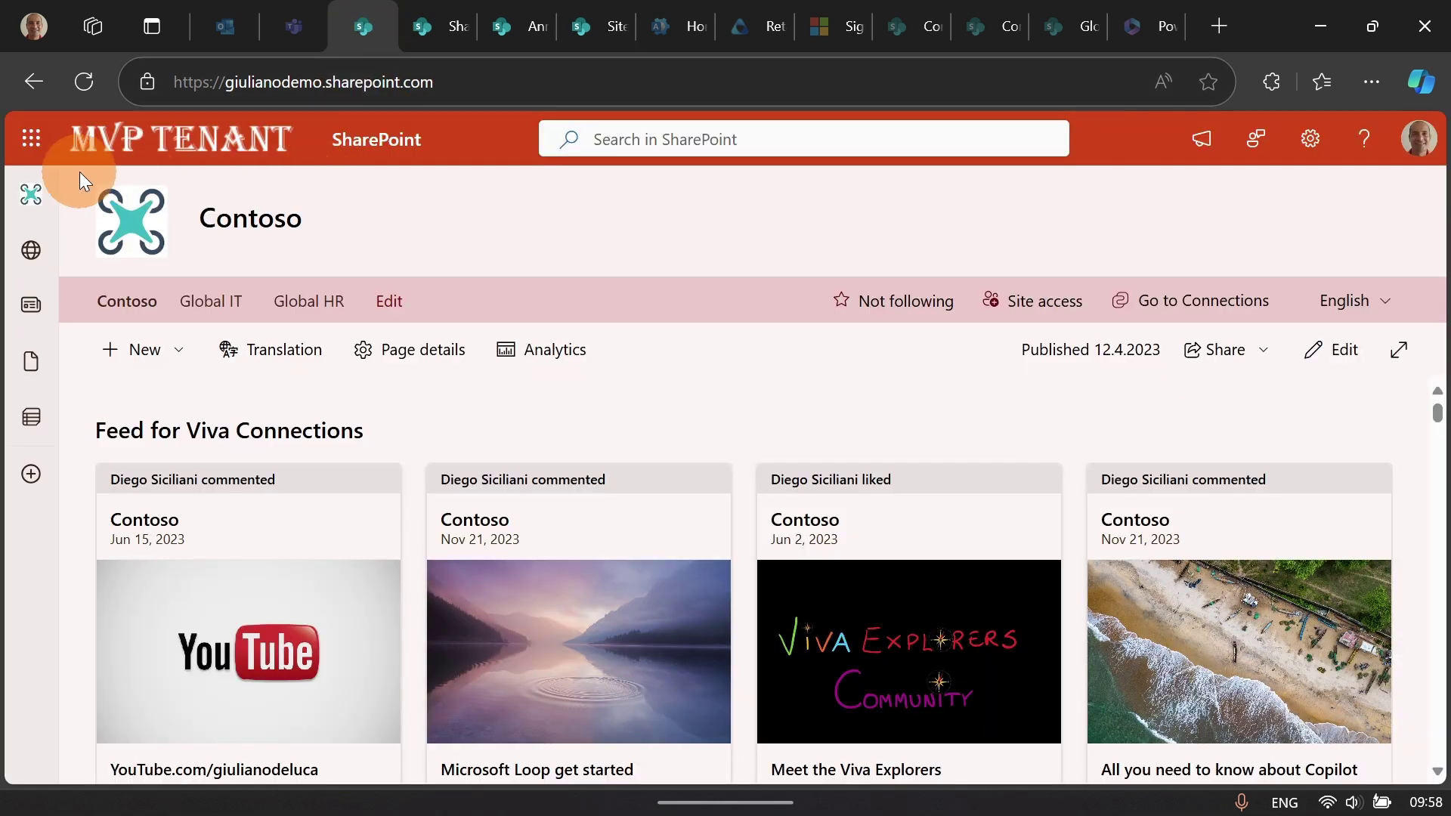
click(398, 141)
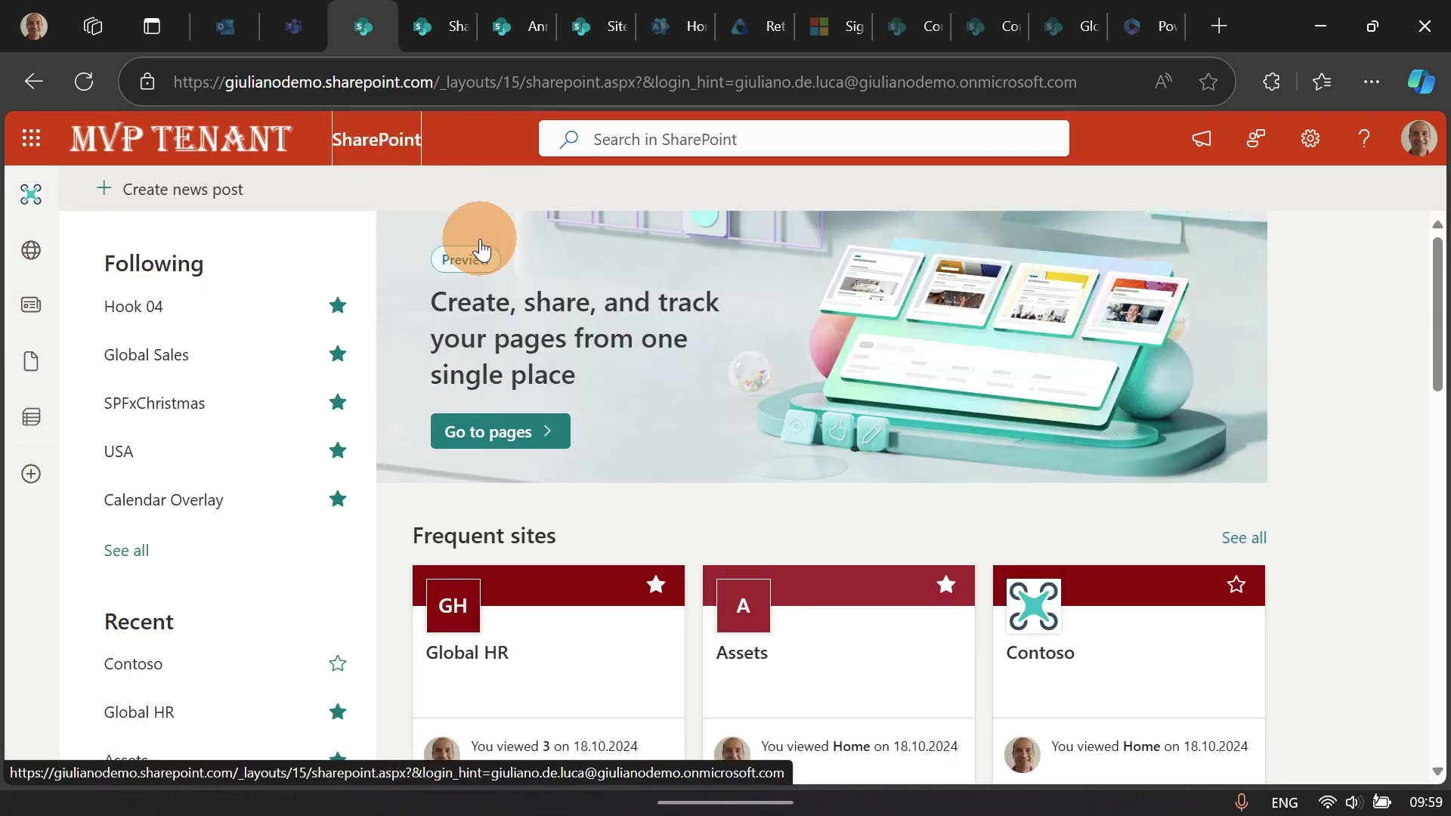
click(508, 433)
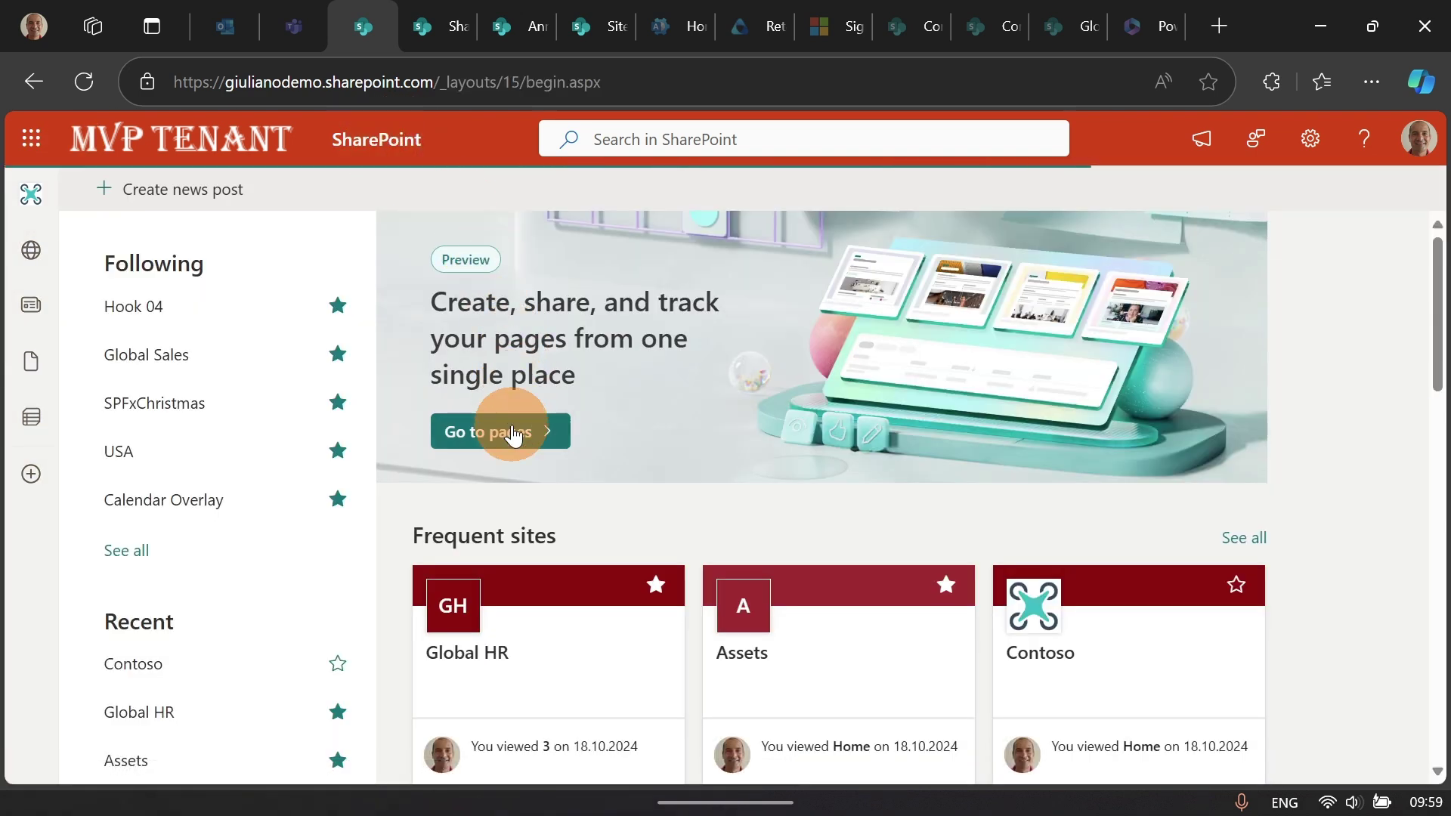
scroll(524, 401, down, 5)
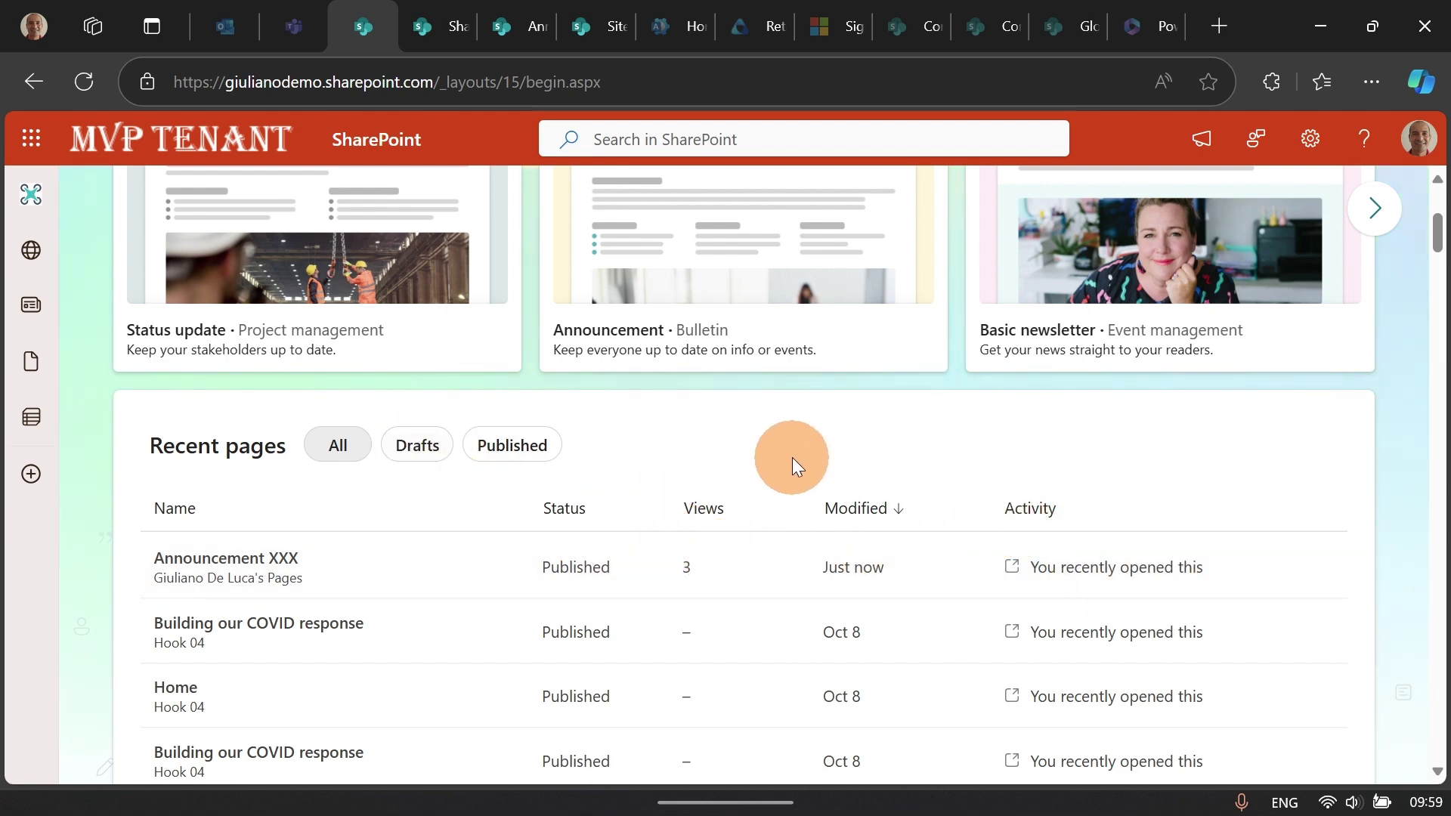
Step: Return to the Announcement XXX page and choose Edit from its Share dropdown
scroll(602, 407, down, 2)
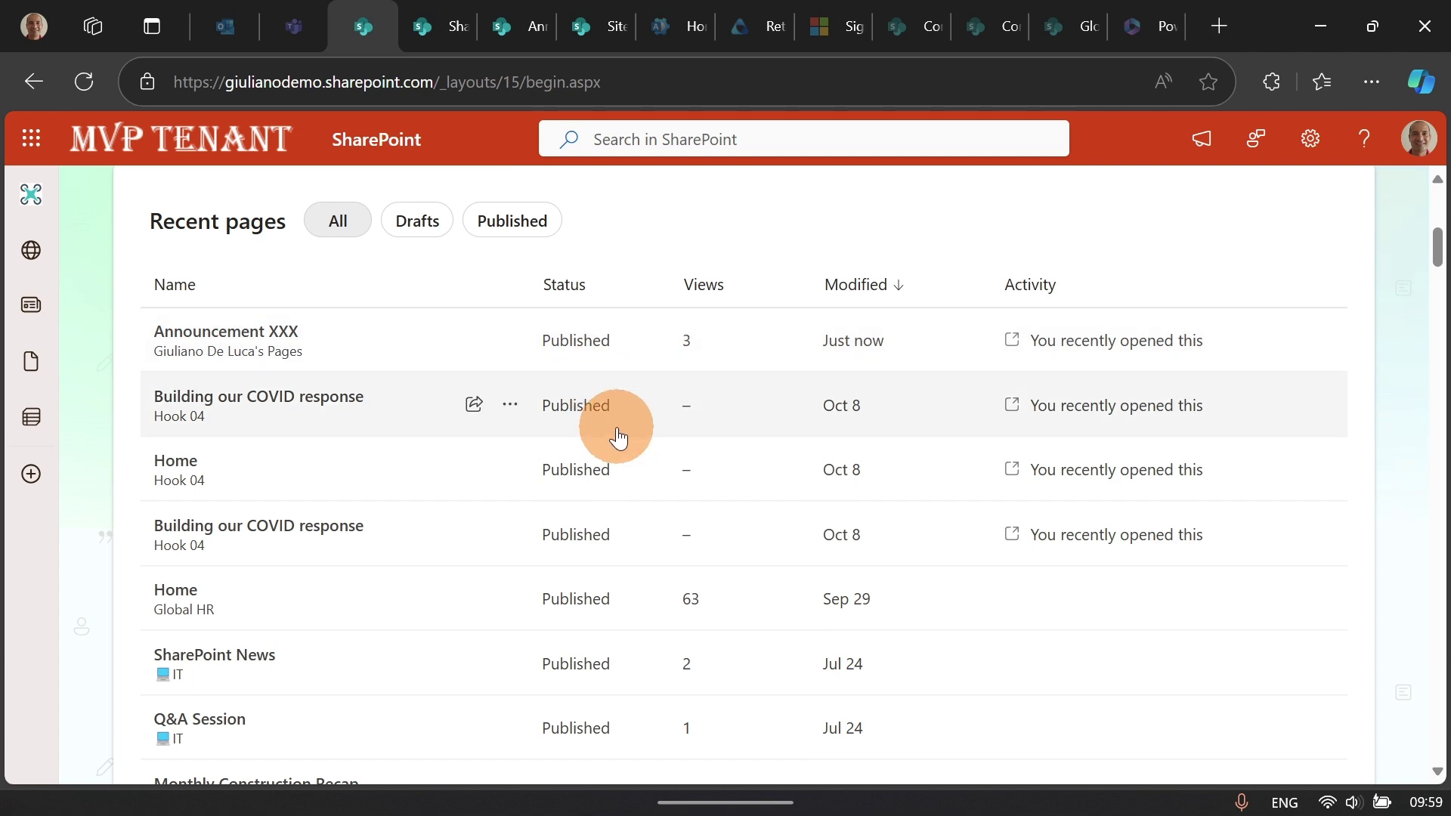
scroll(613, 423, up, 4)
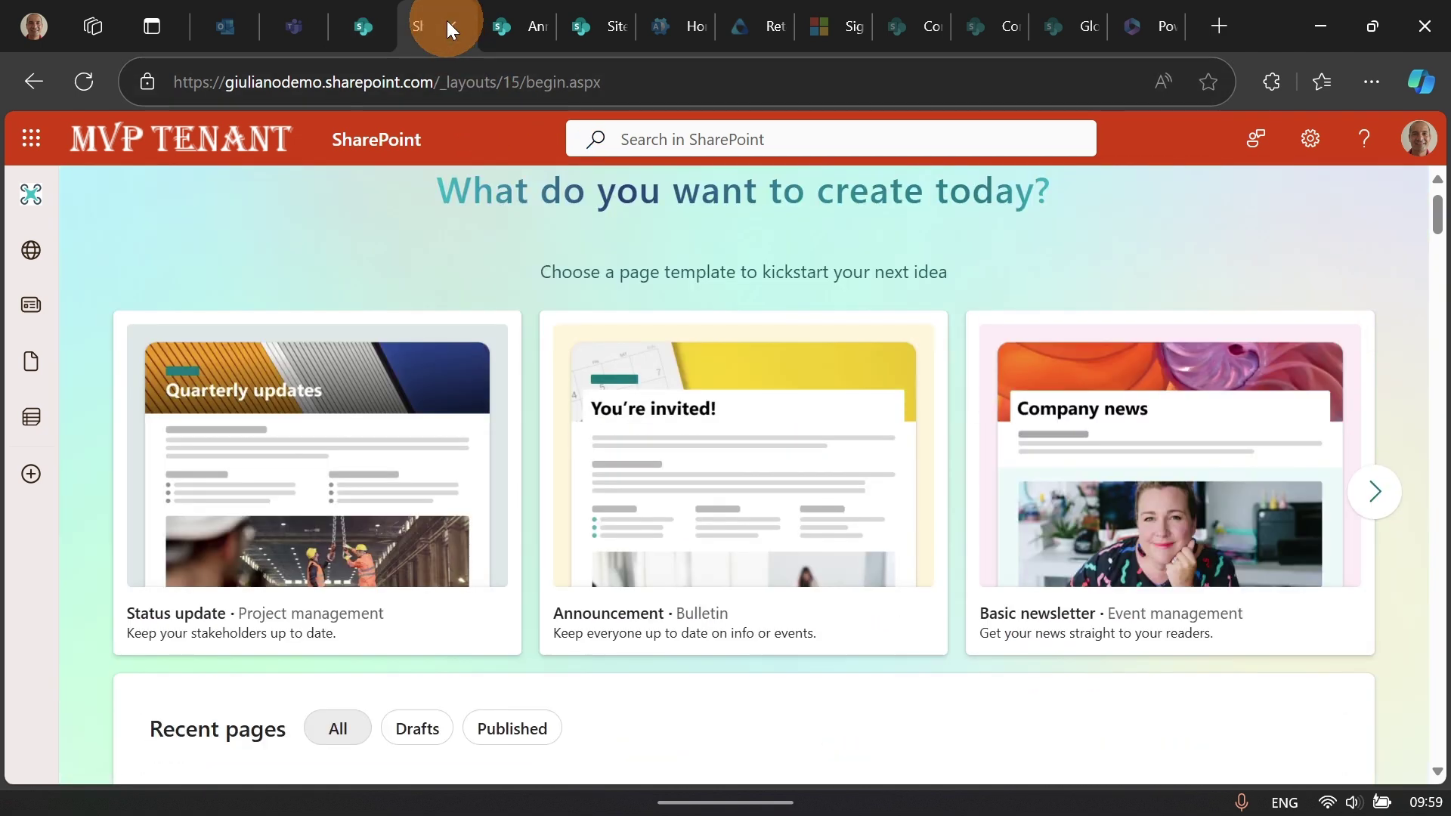
click(511, 13)
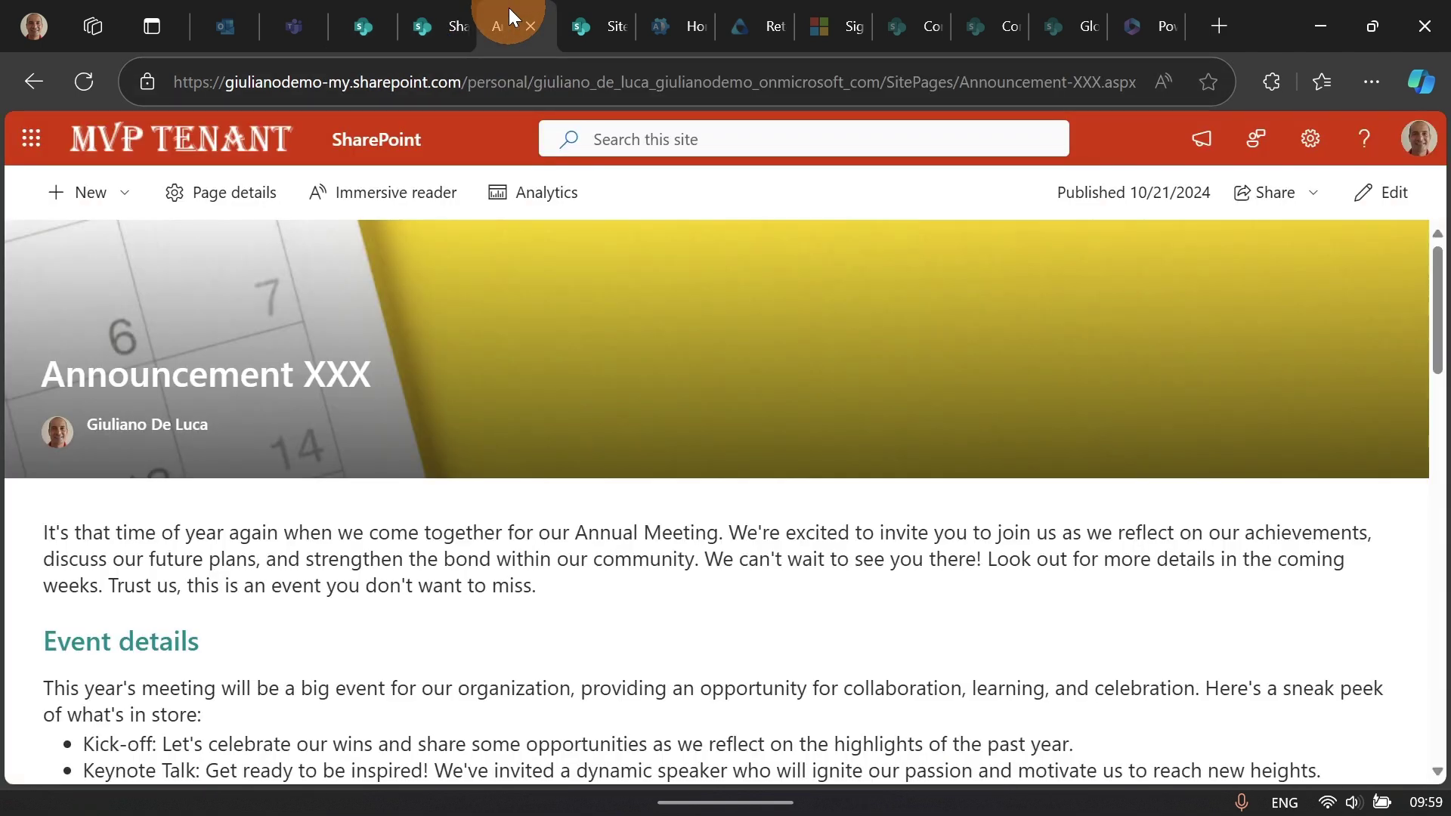
click(1314, 198)
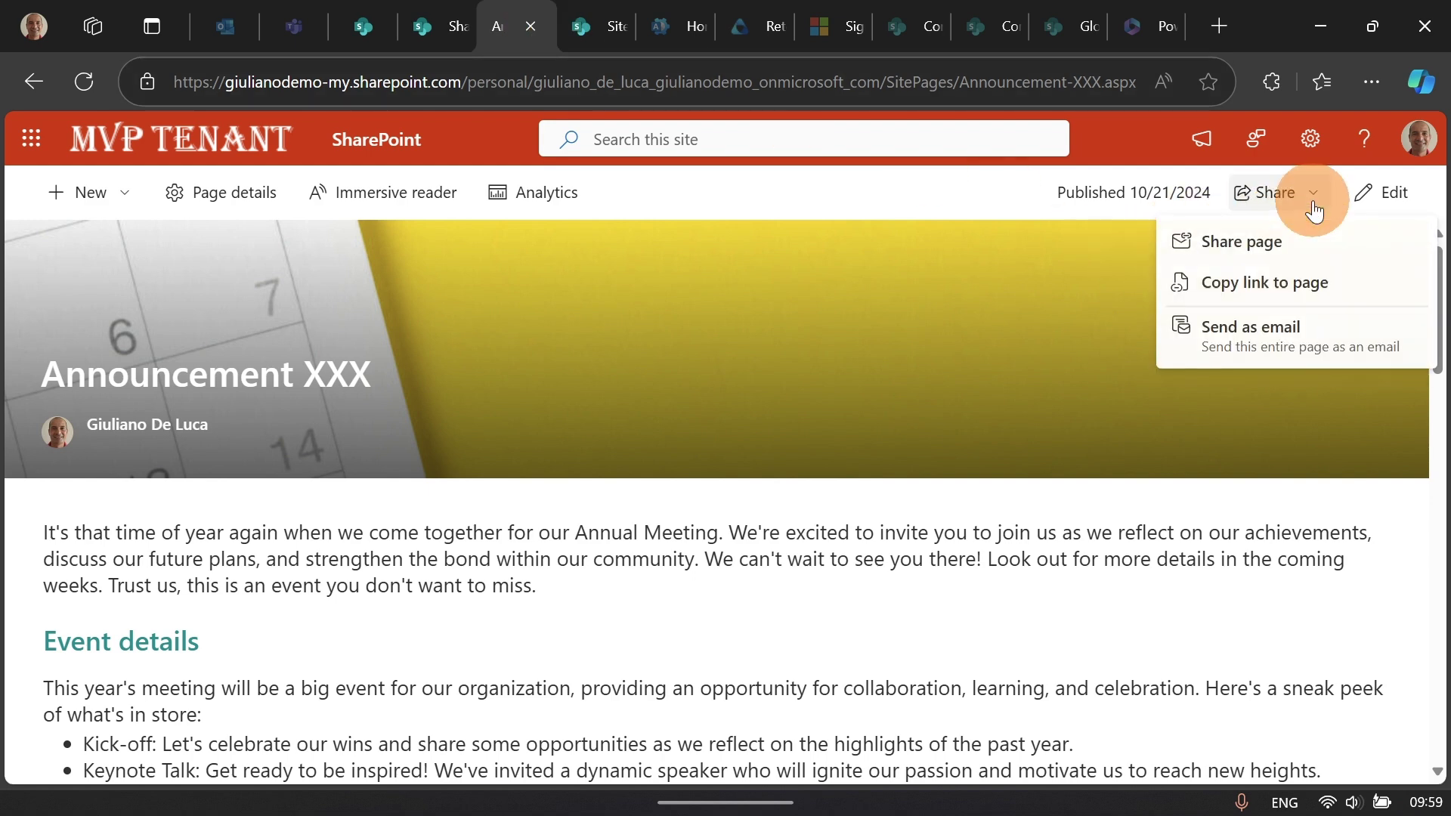
click(1388, 198)
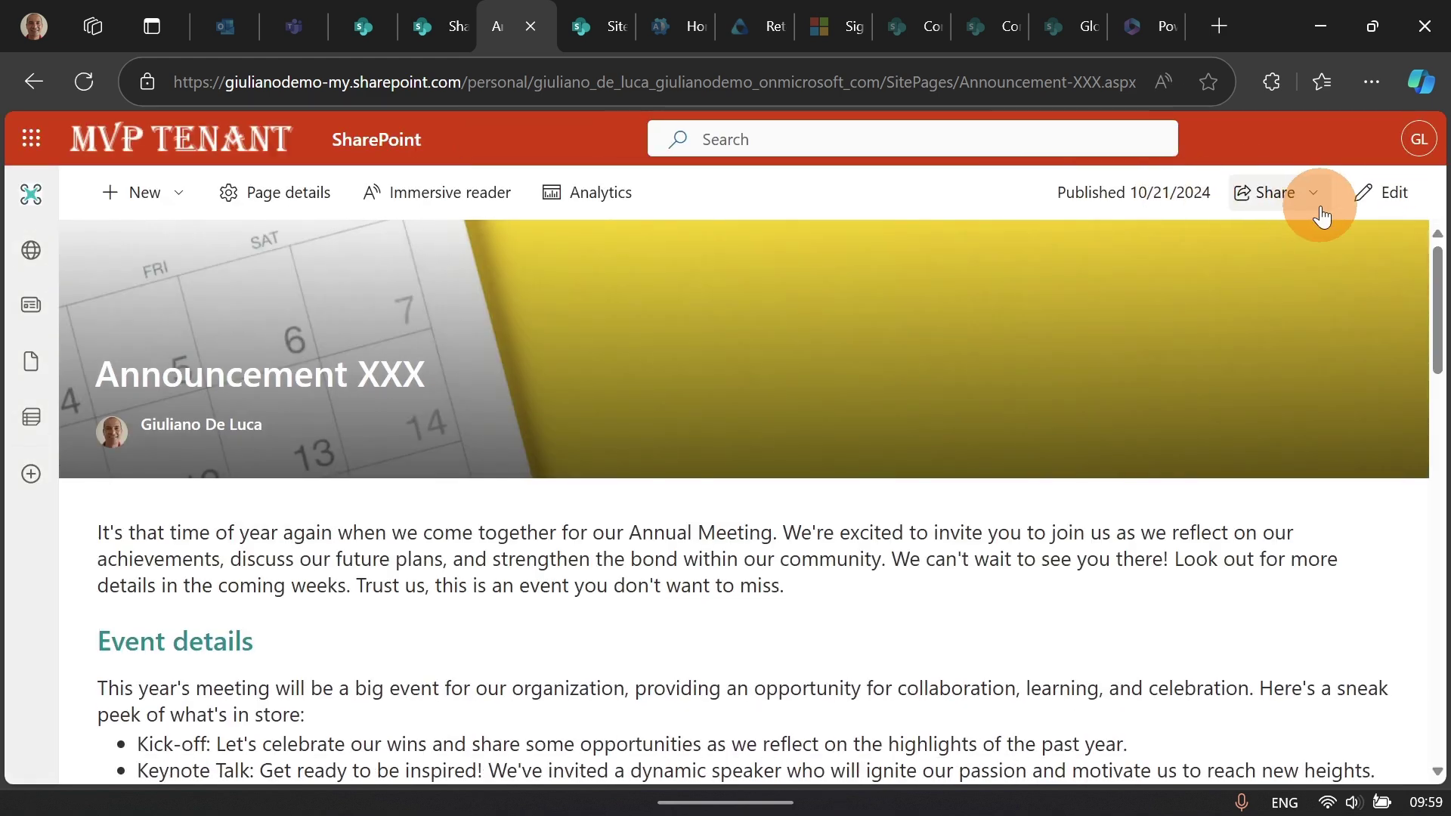
click(1374, 202)
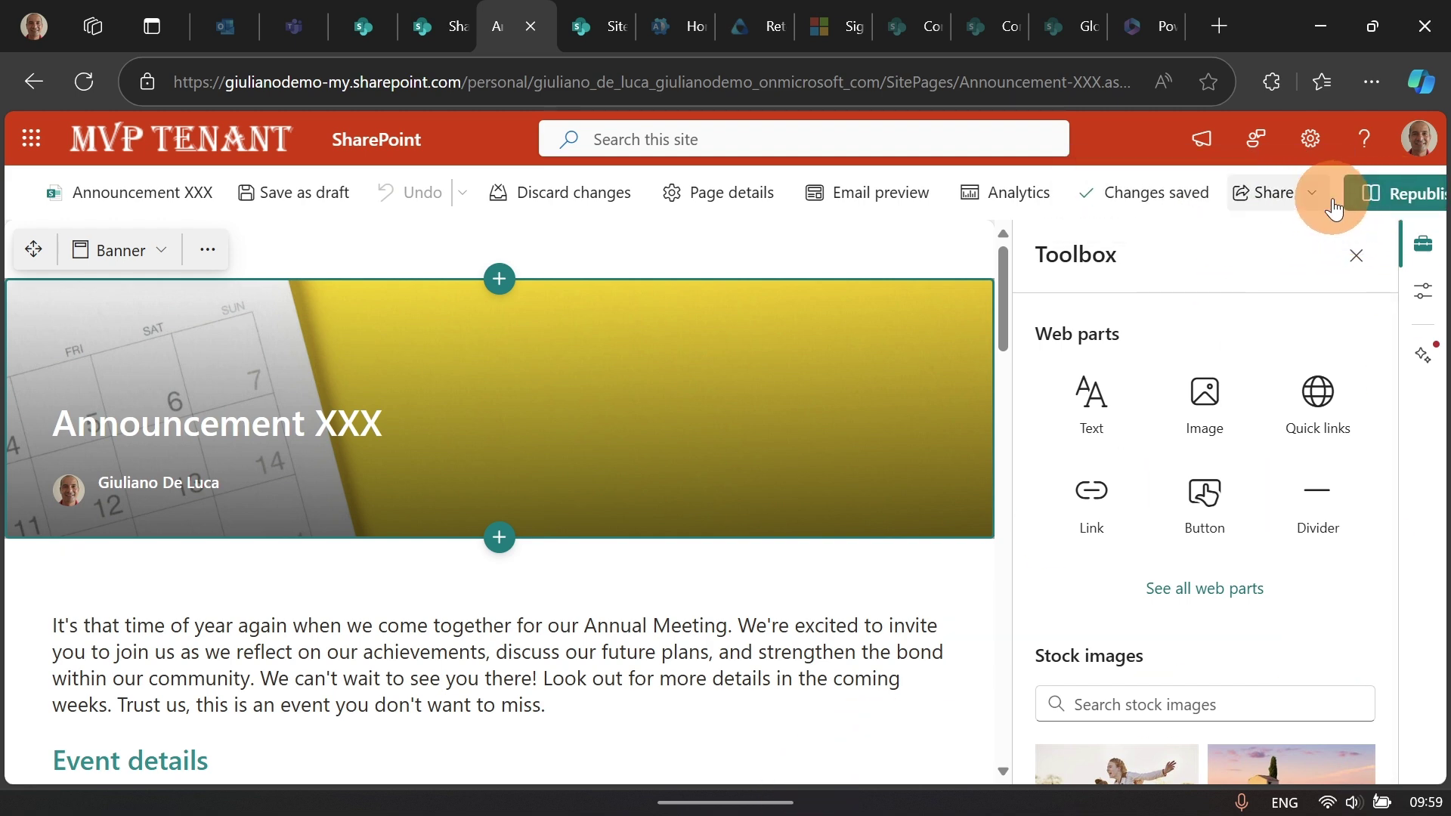
click(1381, 195)
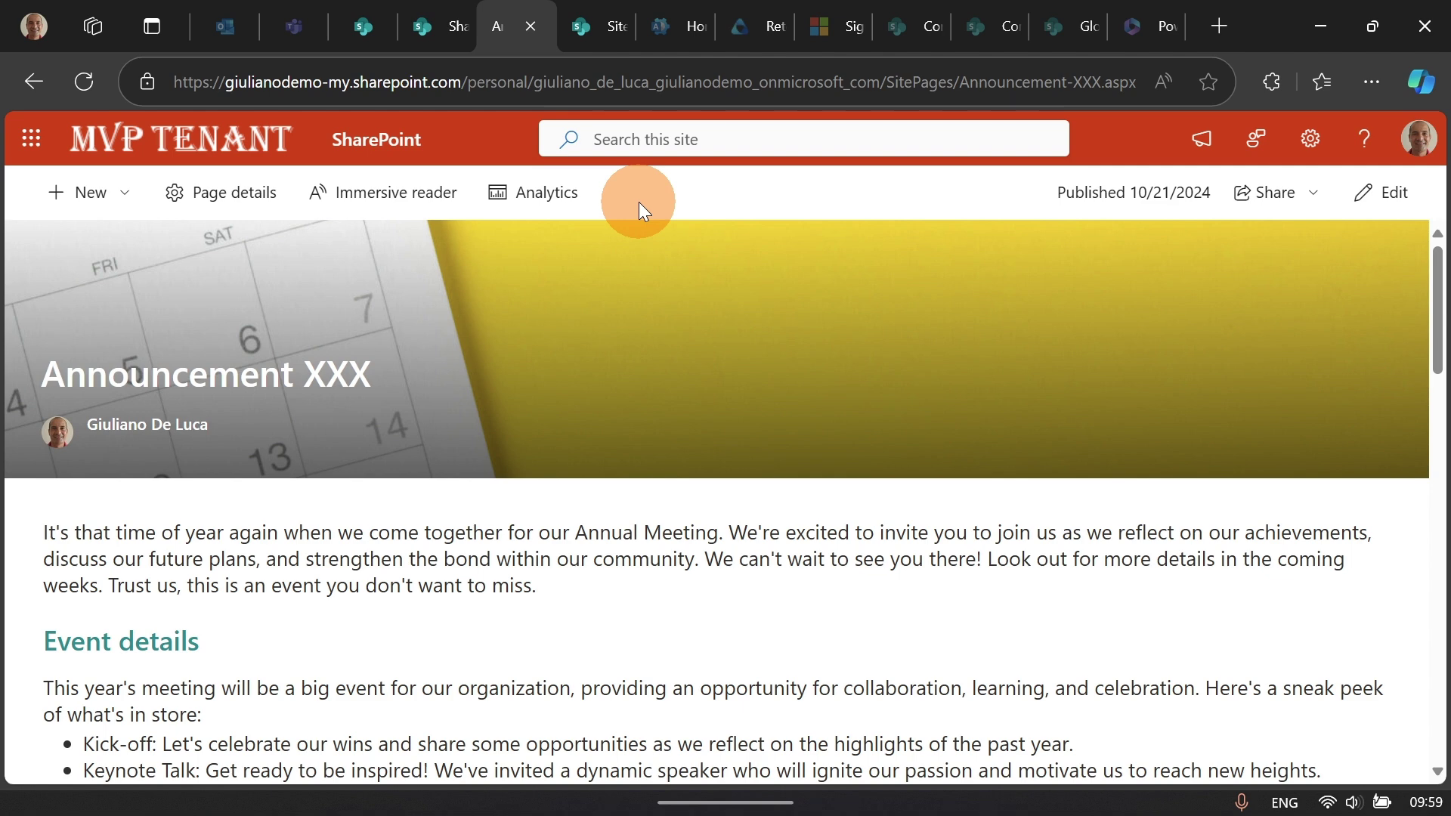
click(583, 39)
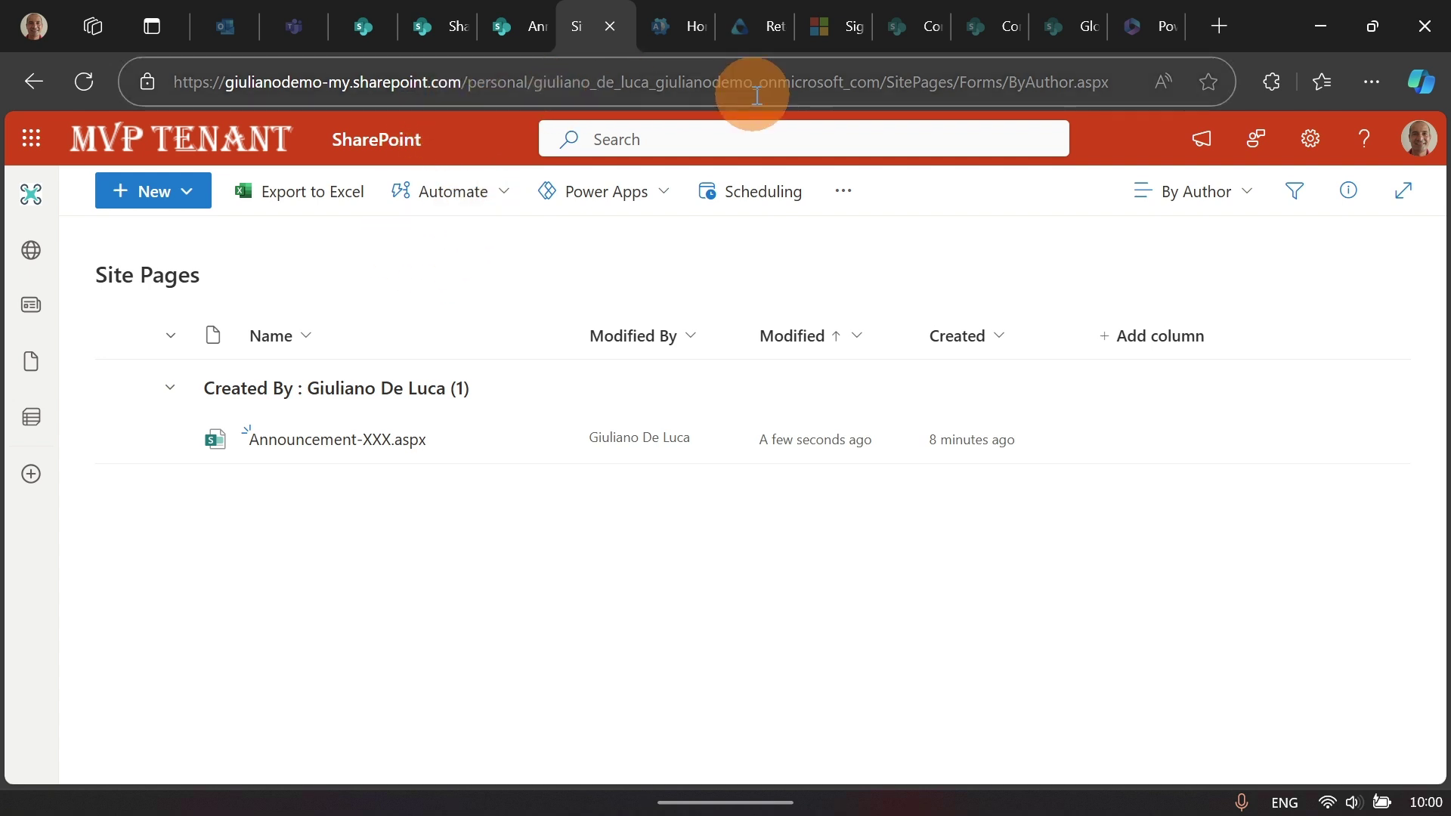
drag(960, 79, 818, 65)
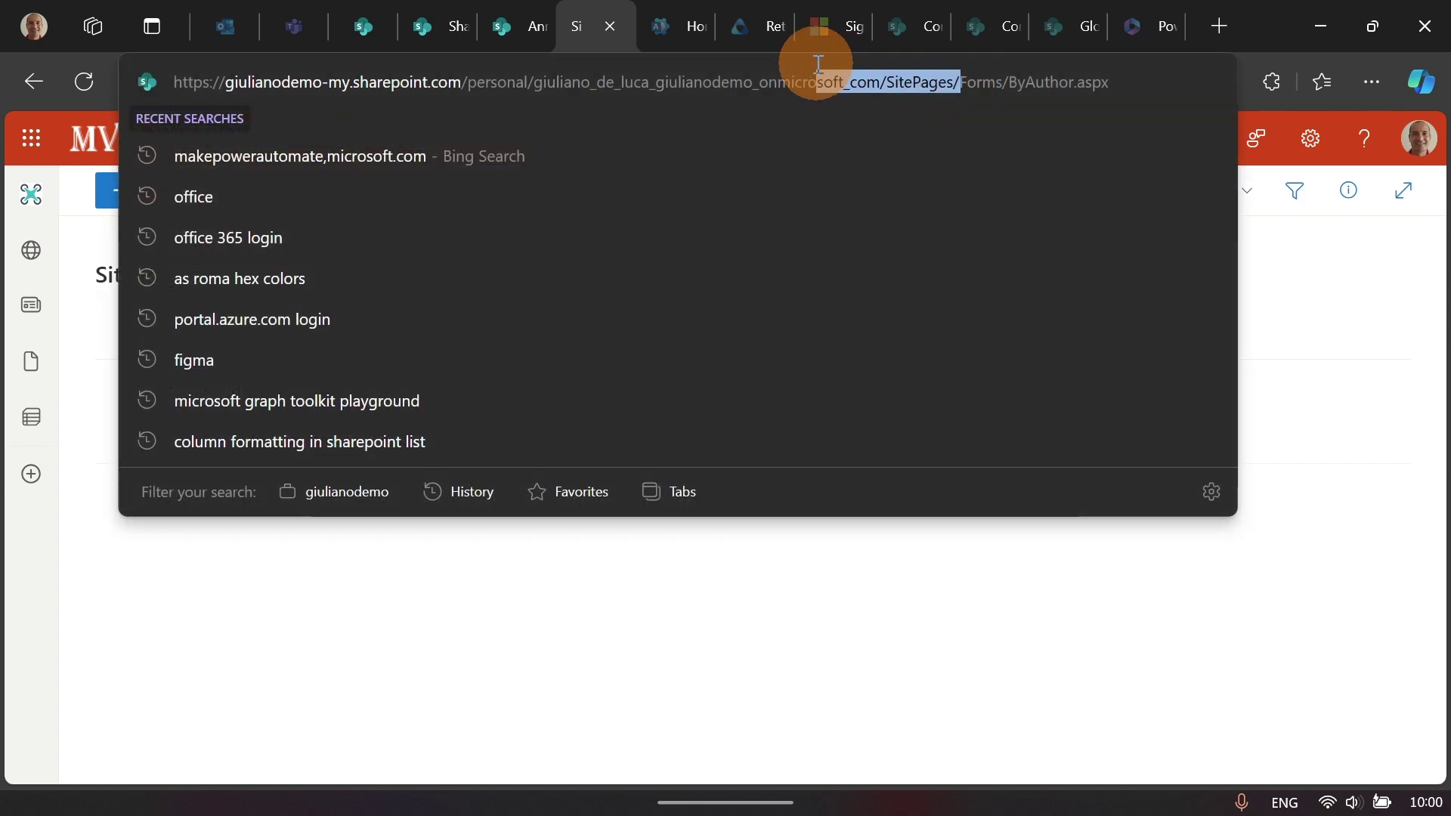
click(1255, 227)
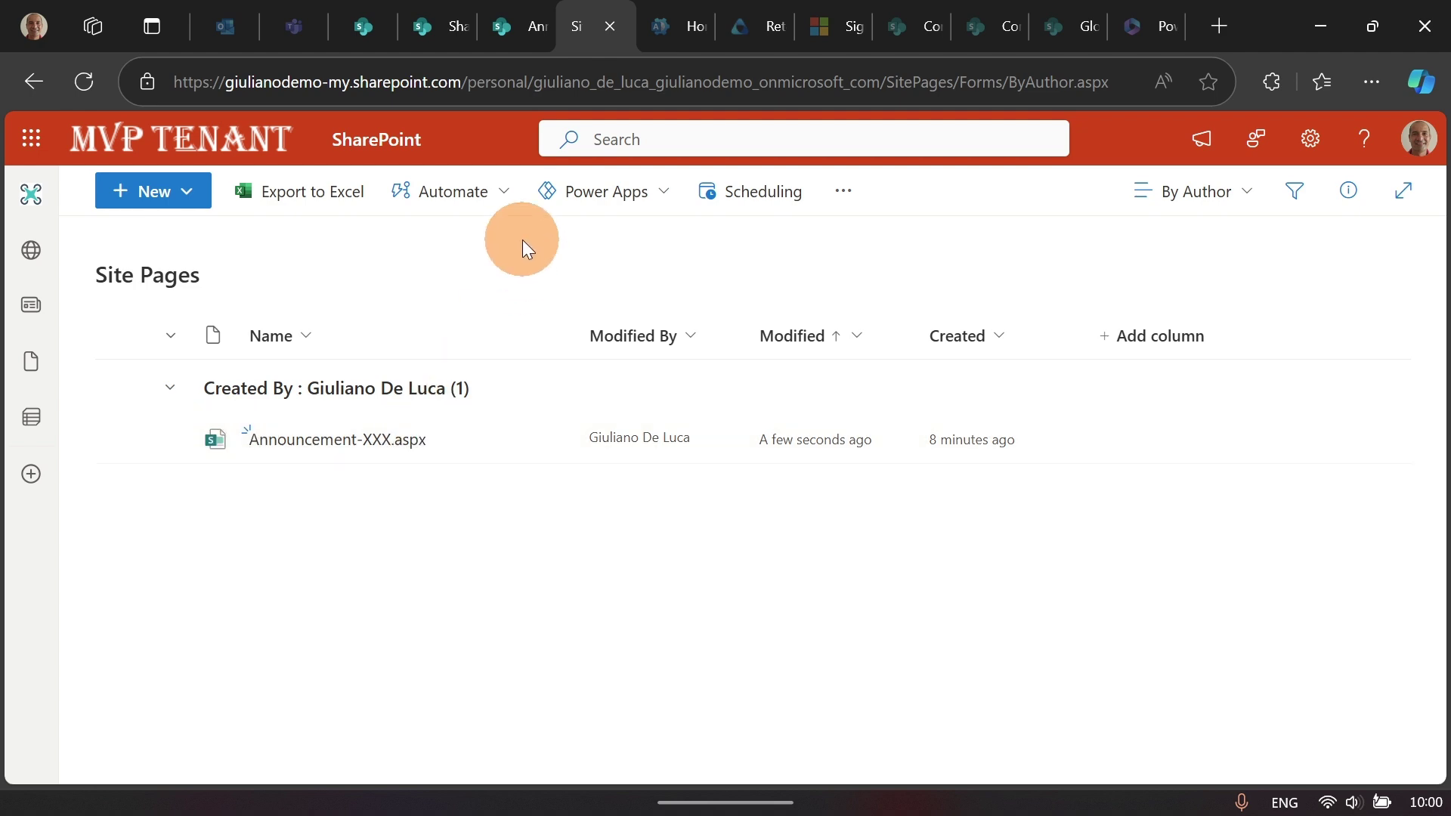
click(515, 30)
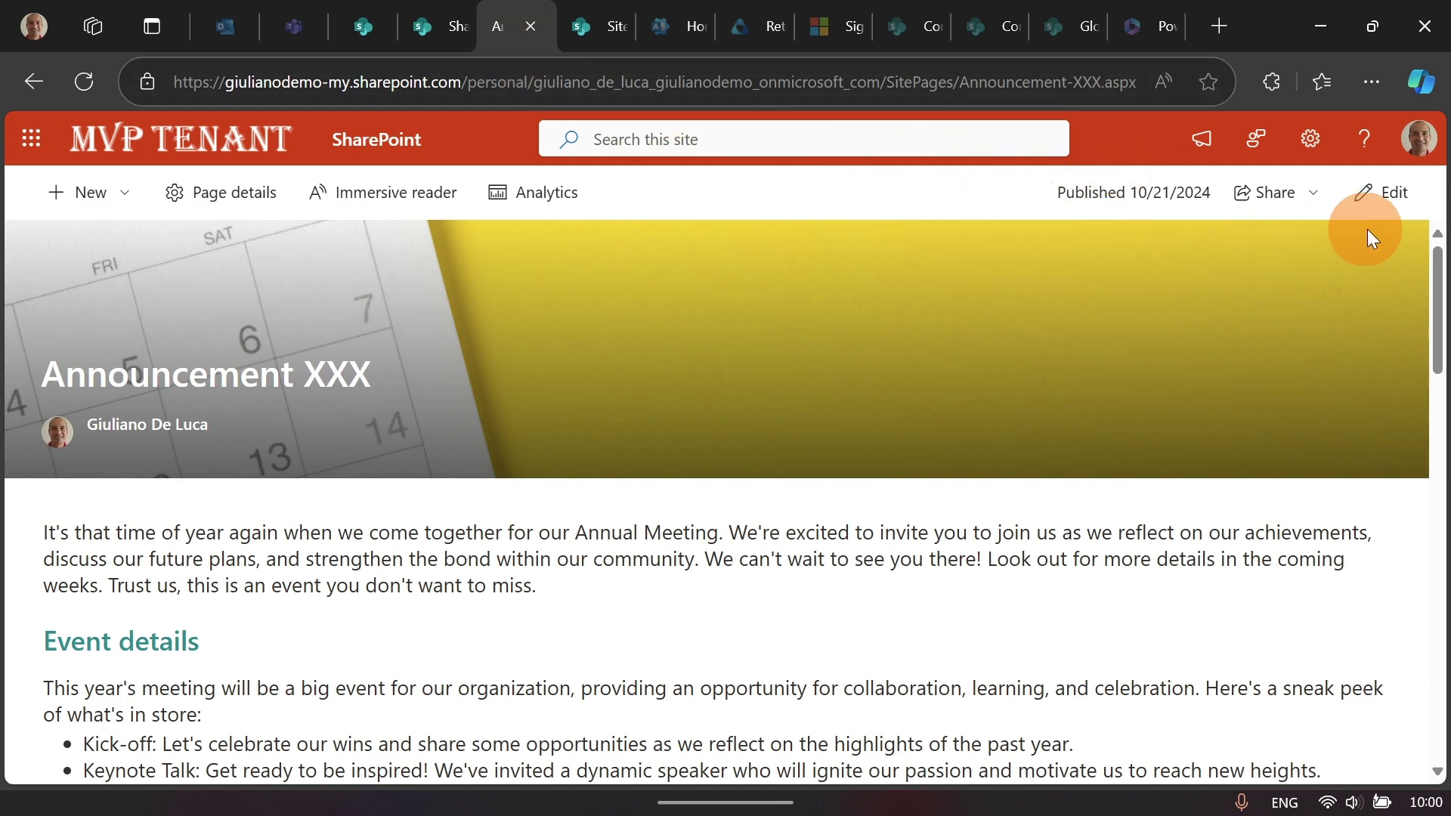
Step: Create a new page from the Process template in the start page's template carousel
click(435, 27)
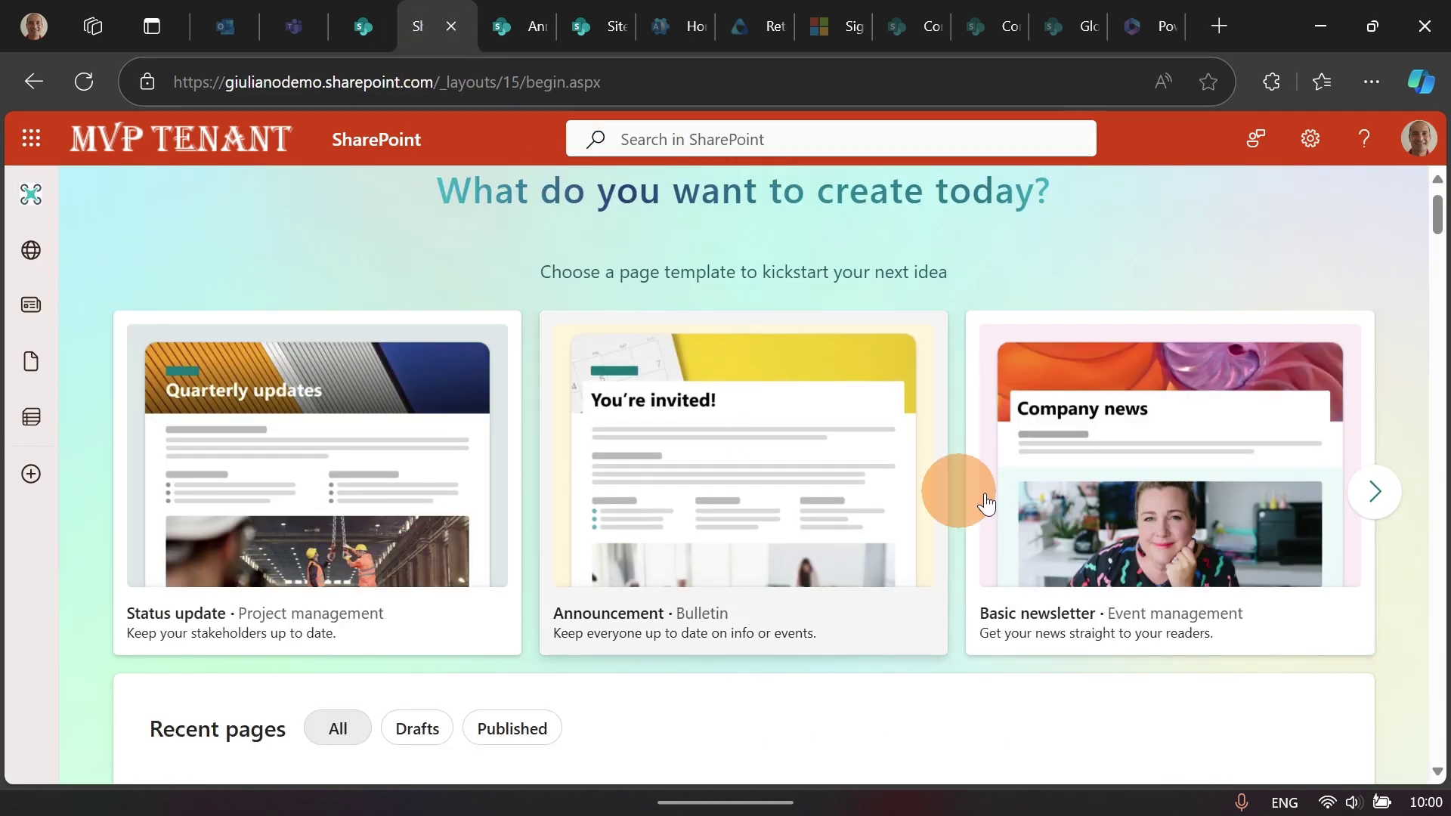
click(1376, 492)
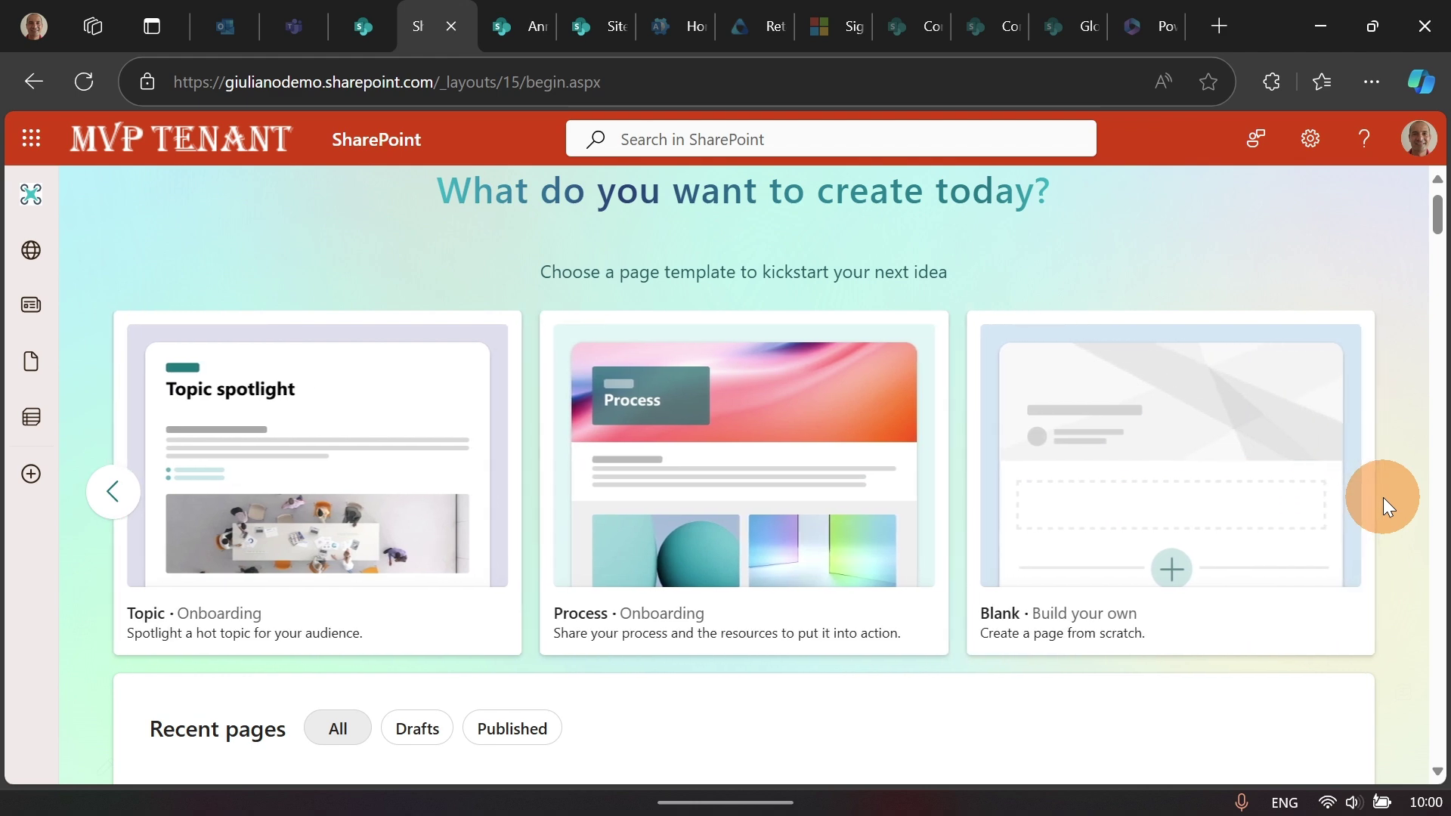
click(752, 550)
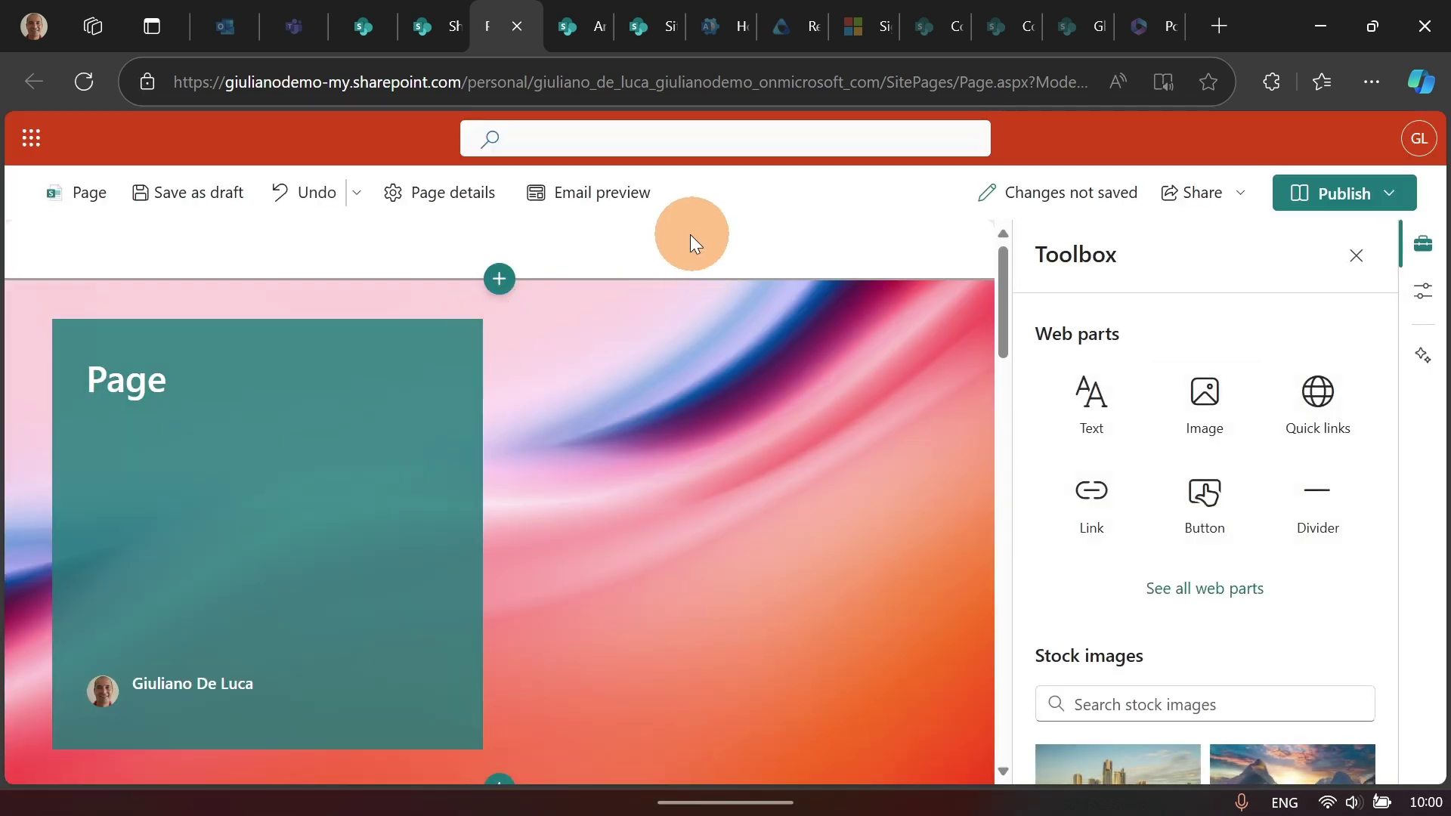
scroll(590, 378, down, 5)
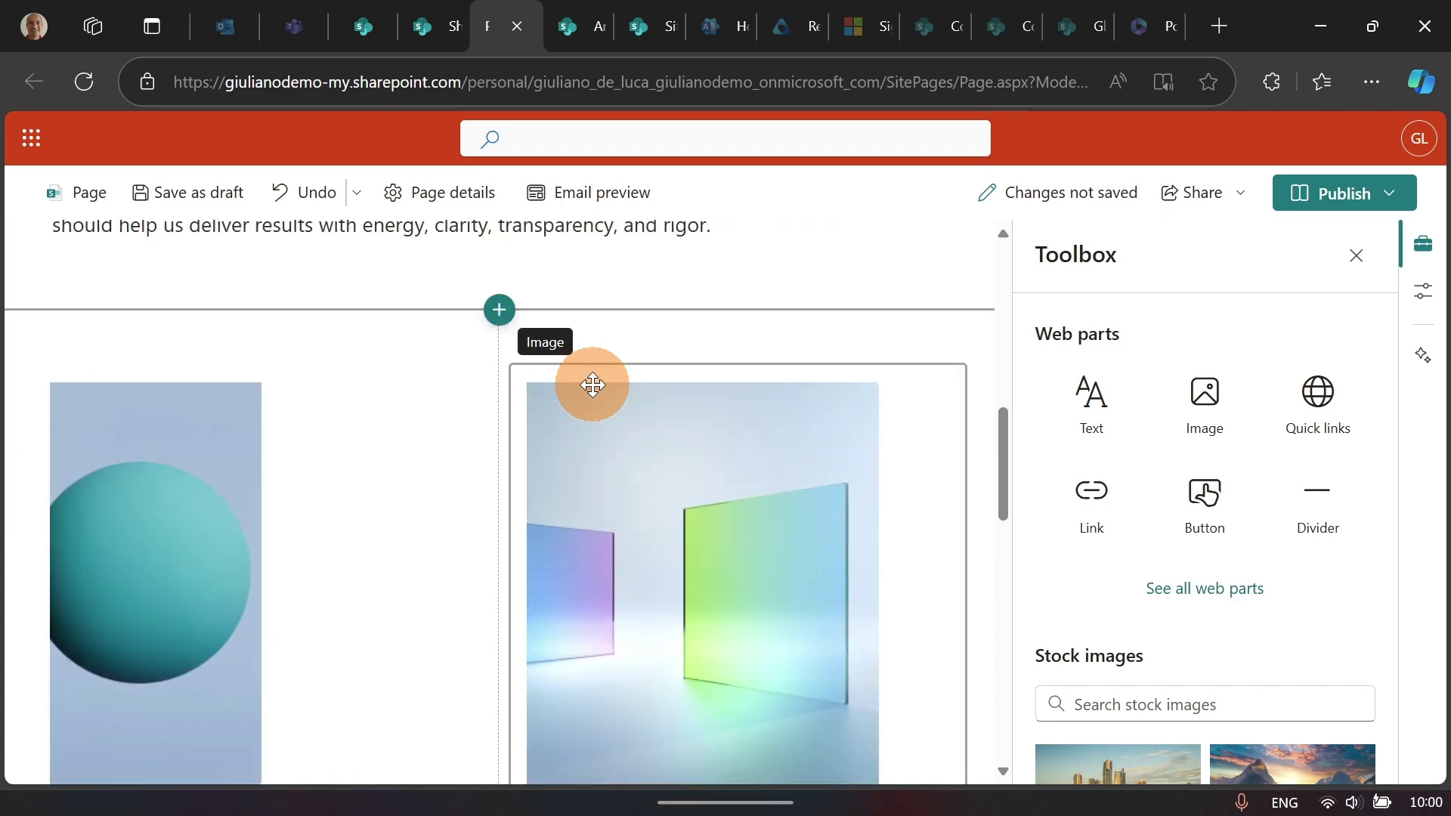
scroll(592, 384, down, 5)
scroll(597, 400, up, 10)
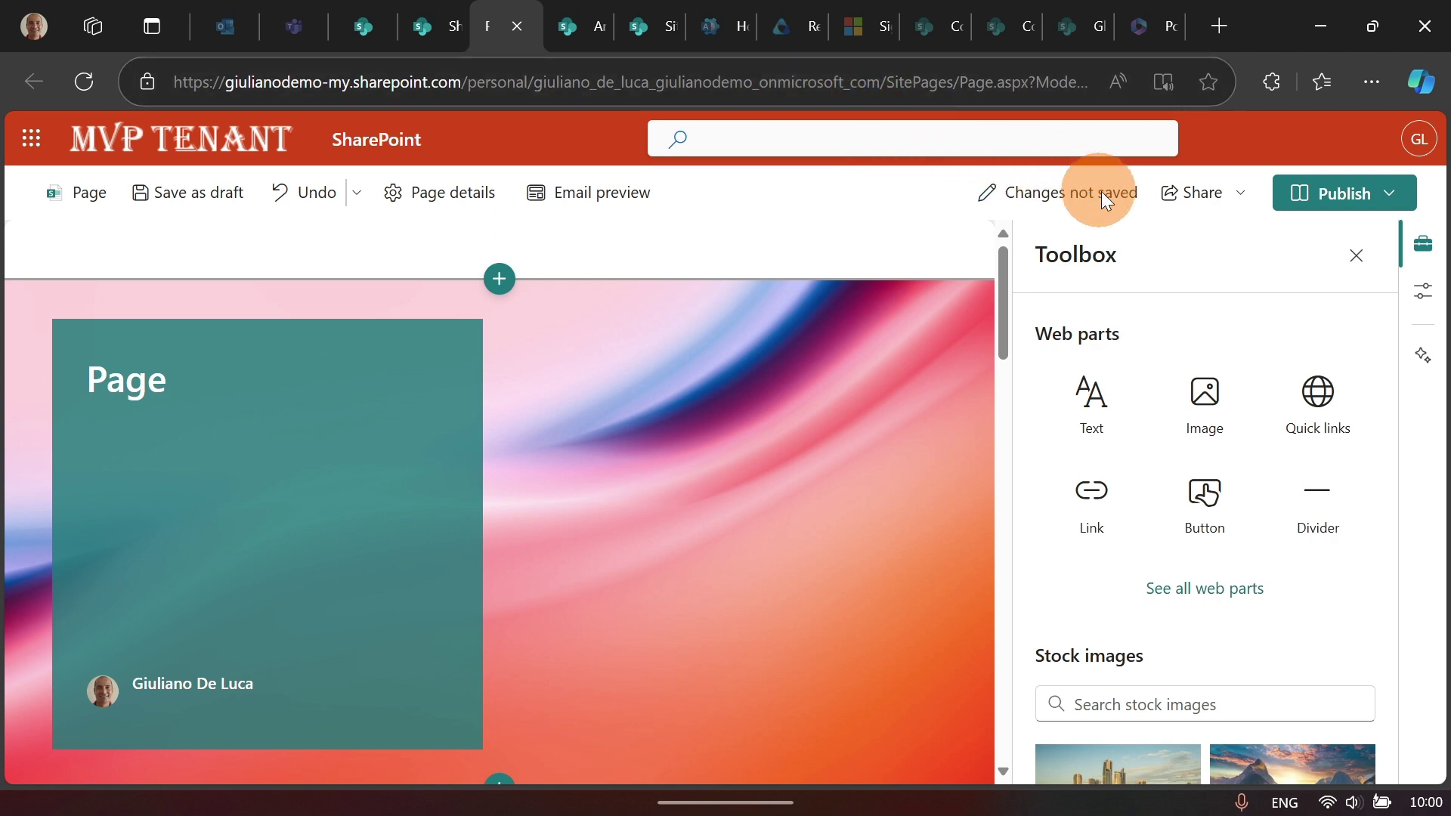
Step: Publish the new Process page to the Global HR site using Publish to site
click(1391, 200)
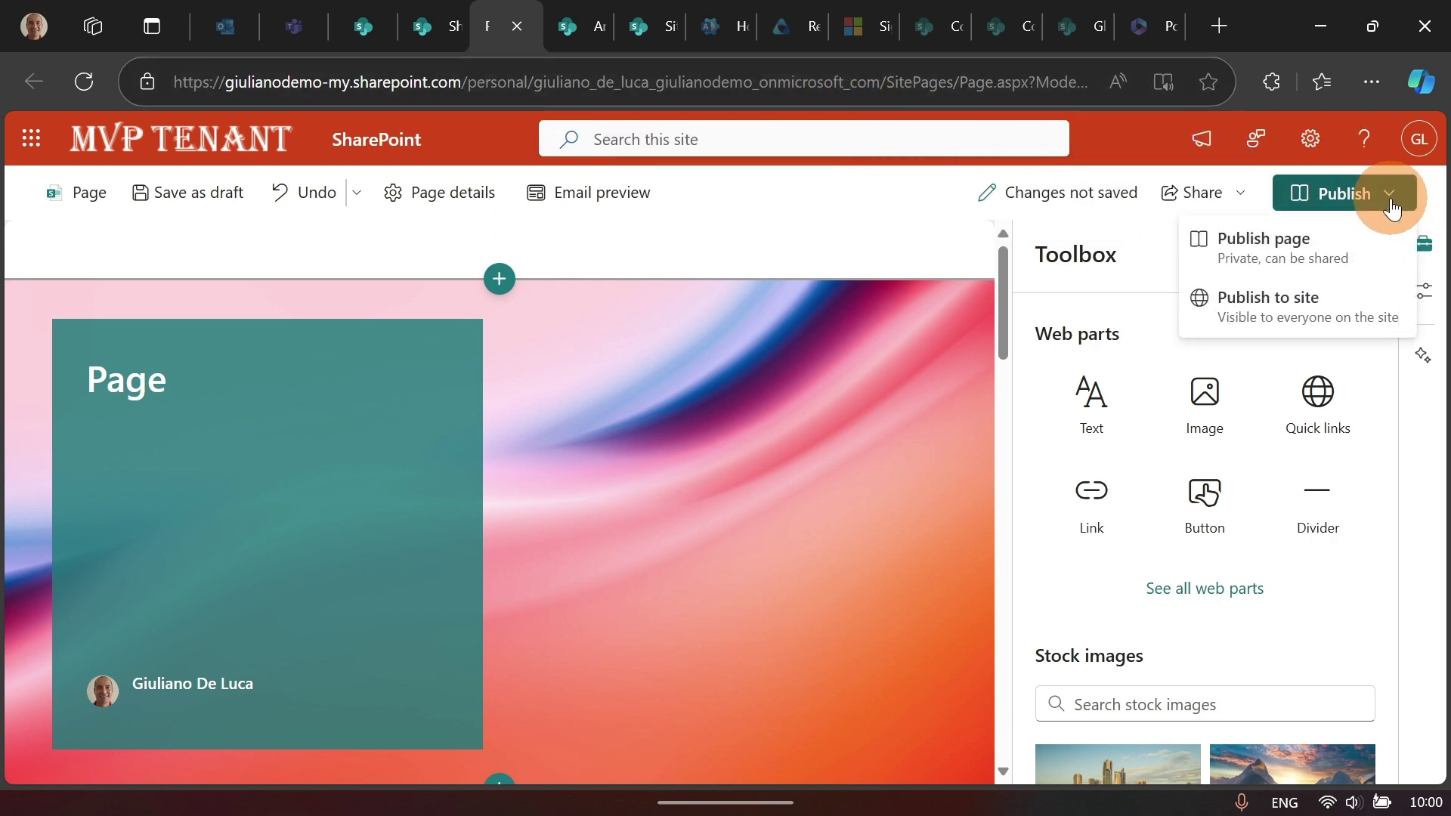
click(1256, 306)
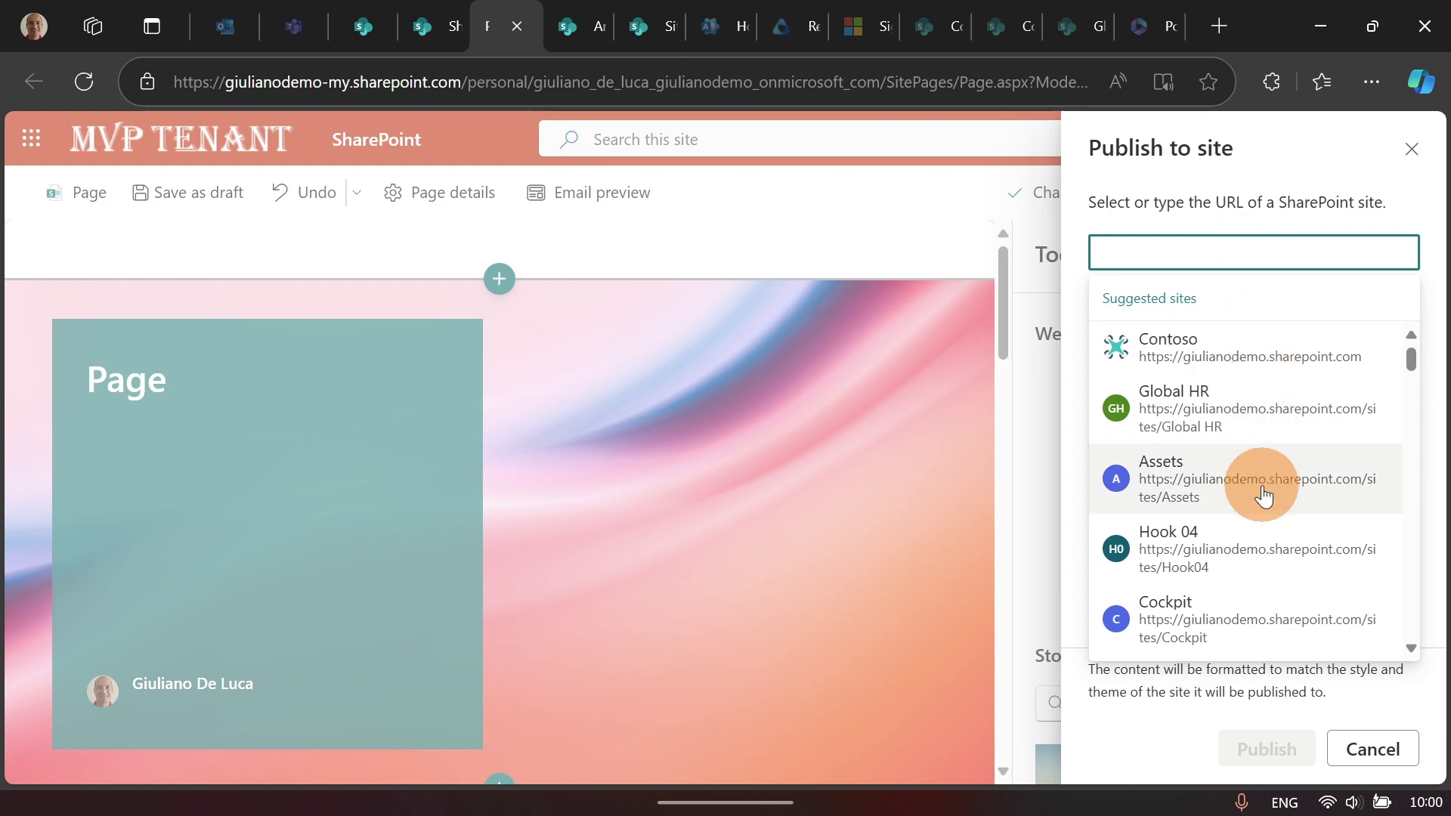
click(1154, 424)
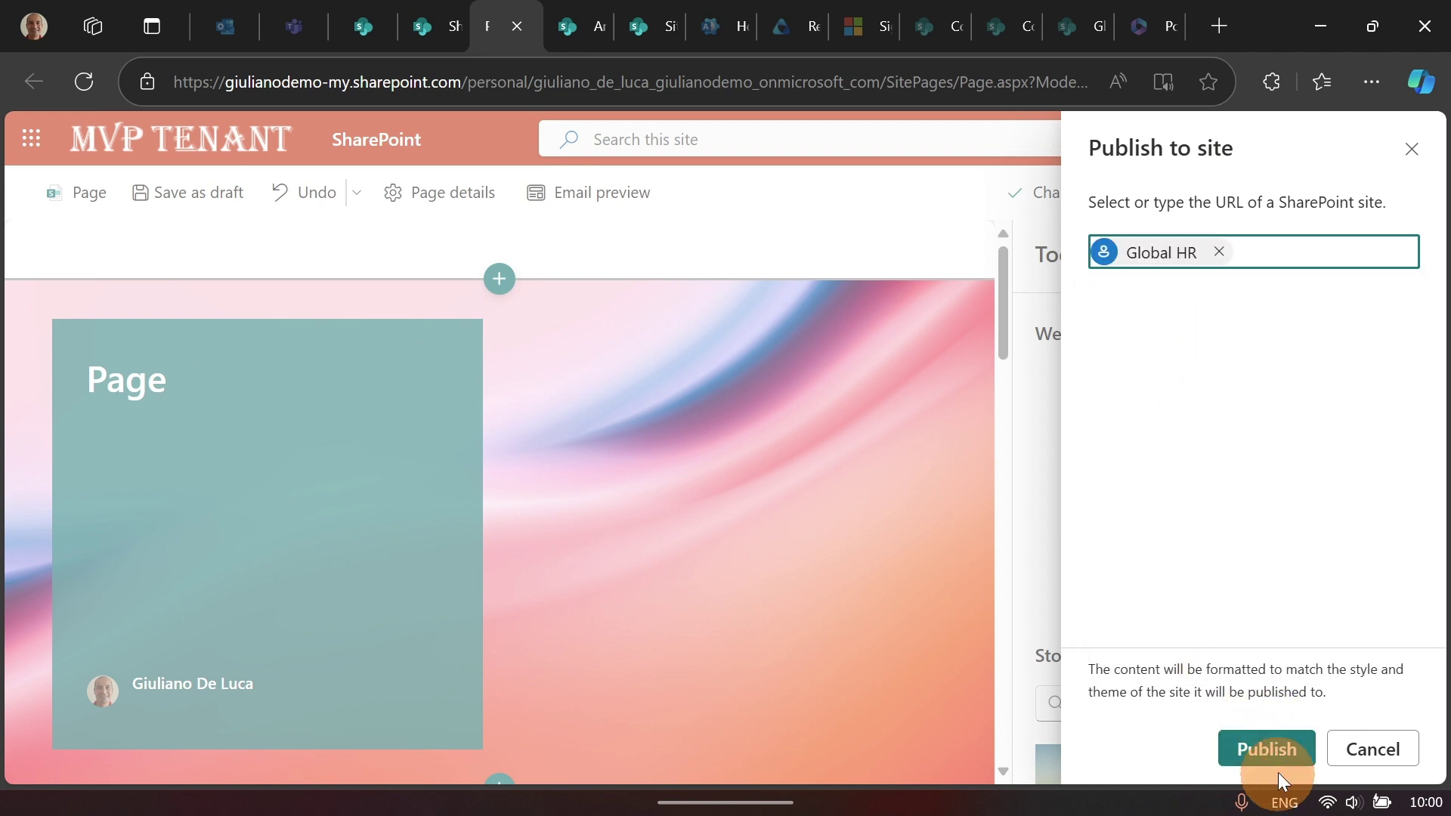
click(1276, 764)
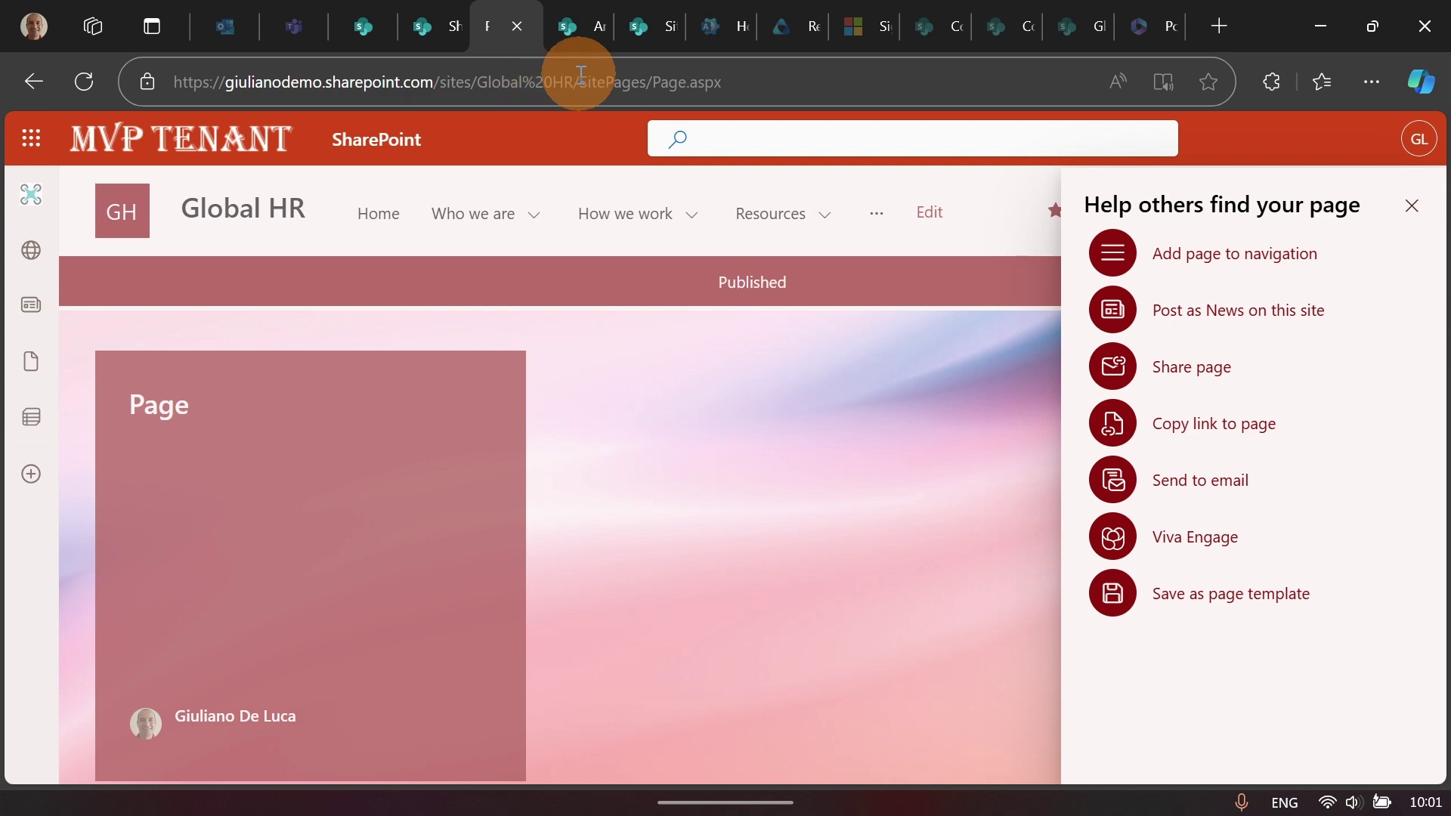
Step: Check the page's Global HR SitePages address and close the Help others find your page panel
drag(581, 74, 435, 76)
click(641, 83)
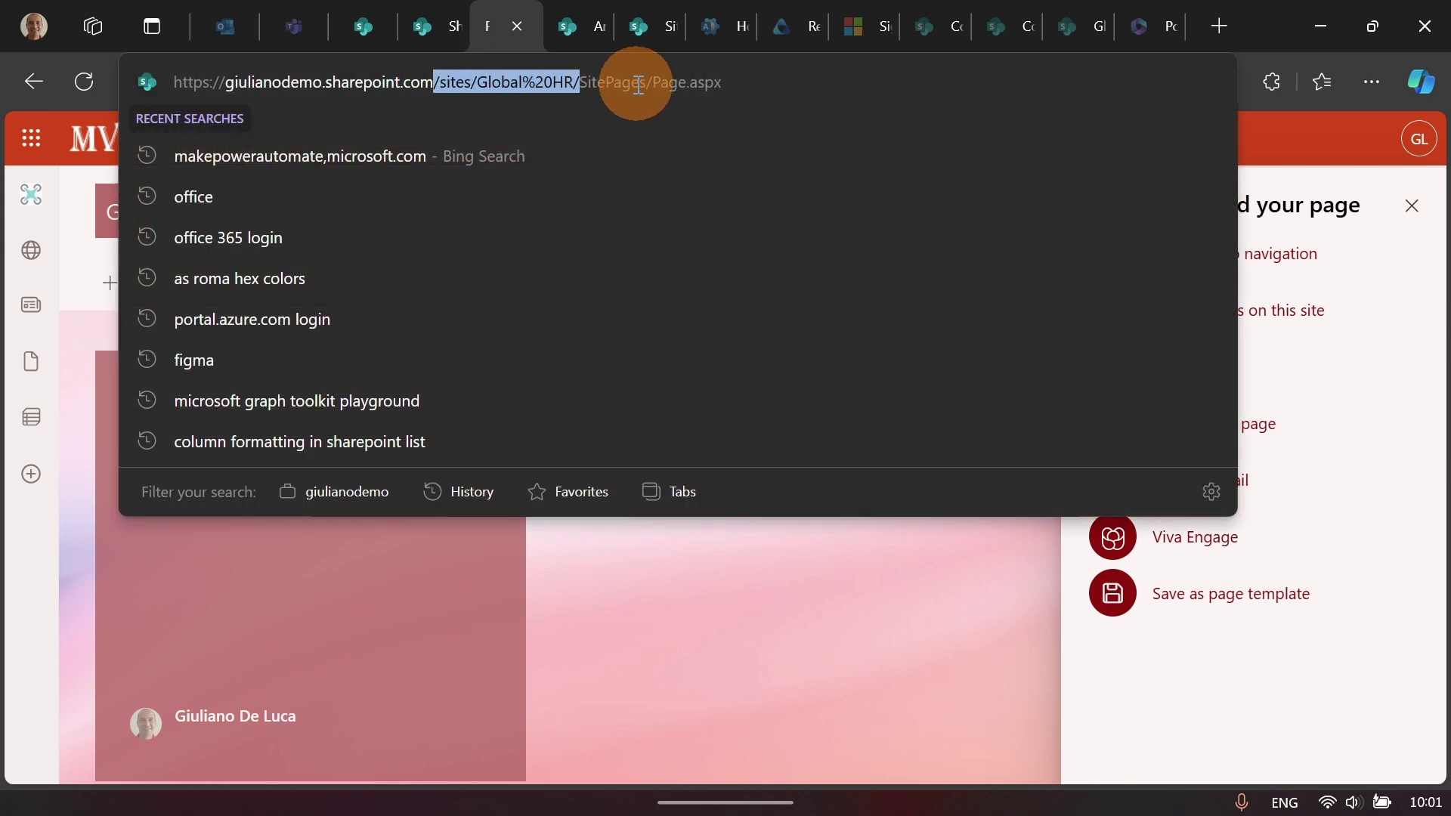
drag(629, 82, 511, 80)
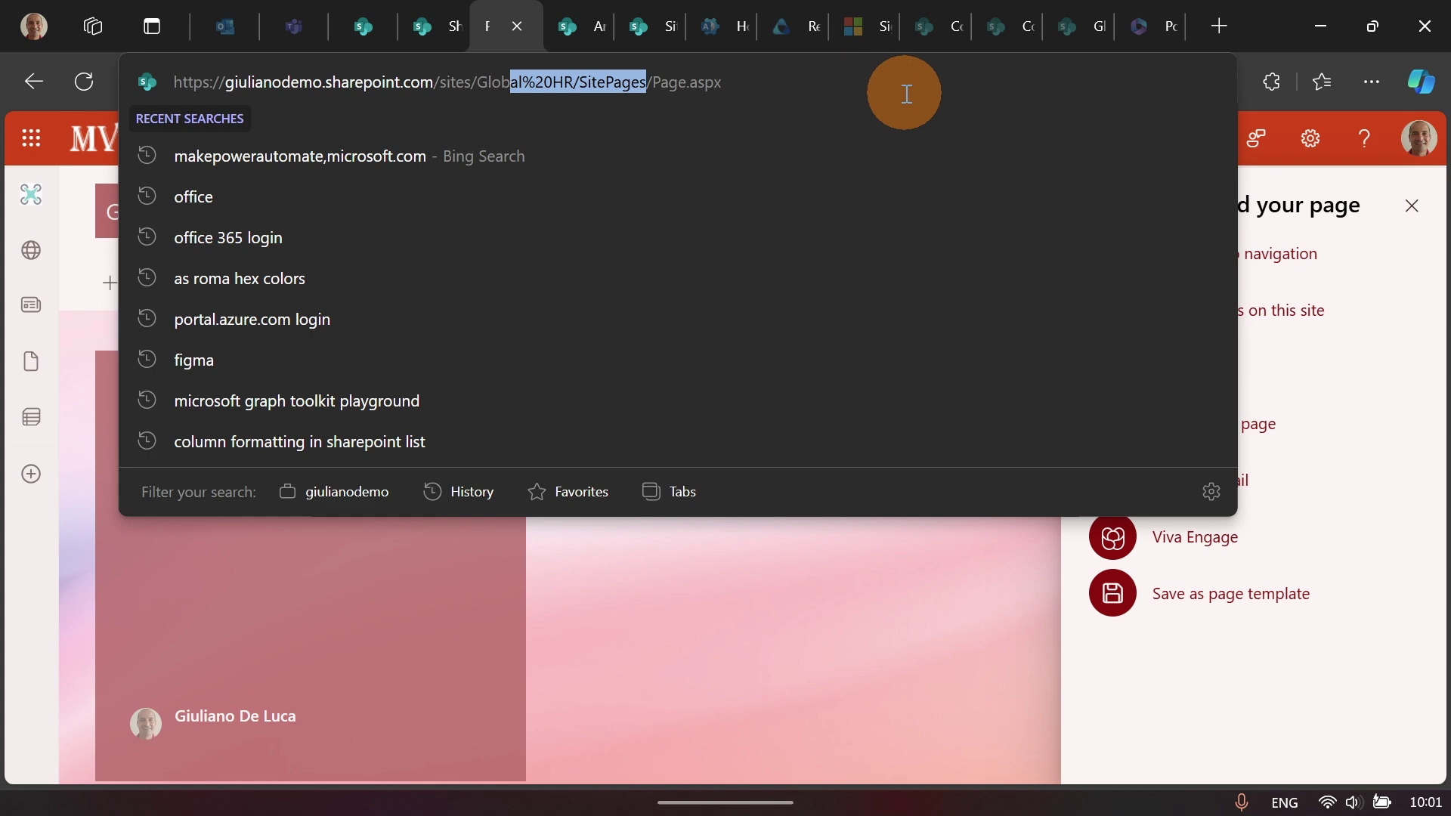
click(1028, 575)
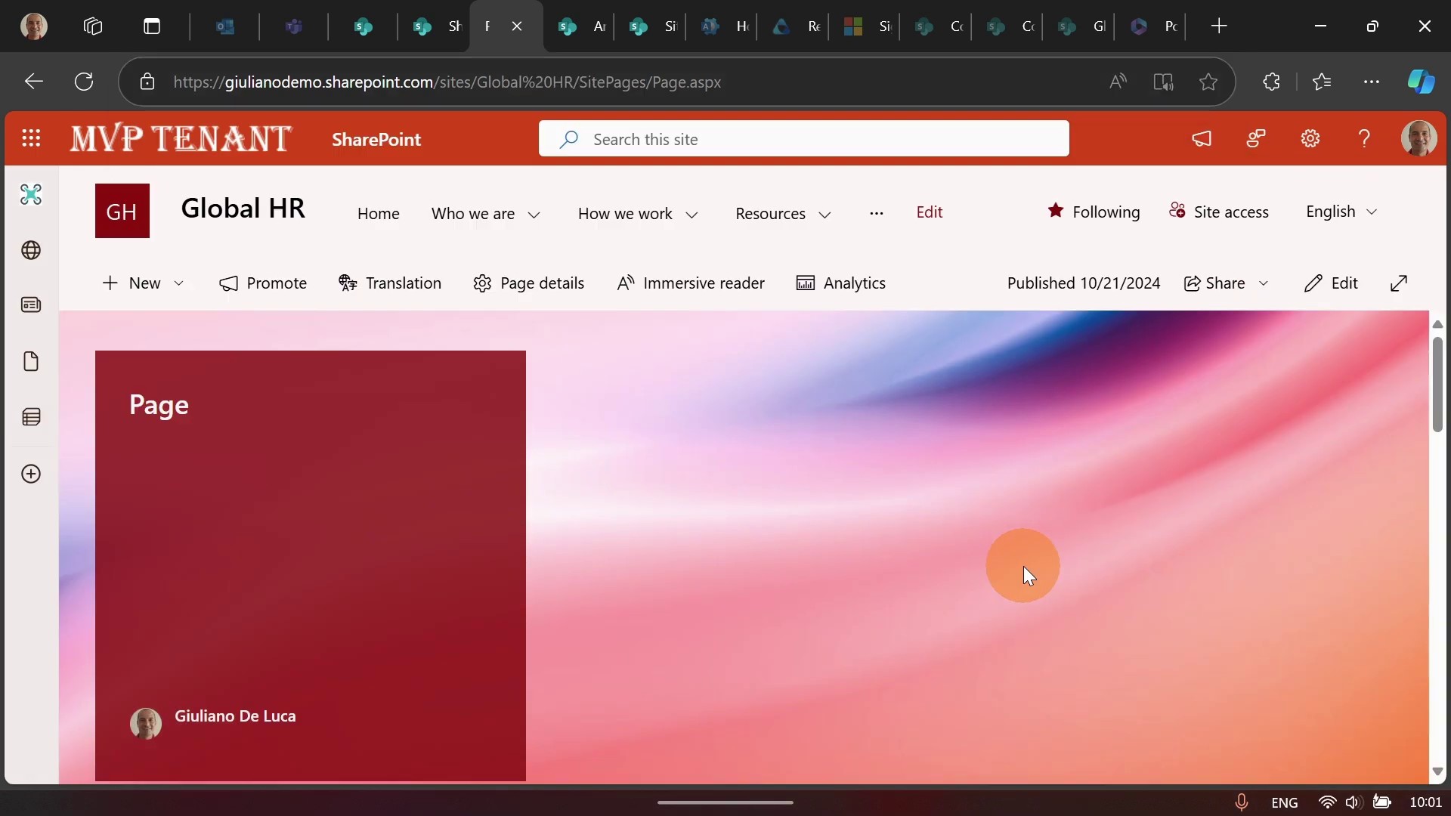
scroll(746, 337, down, 5)
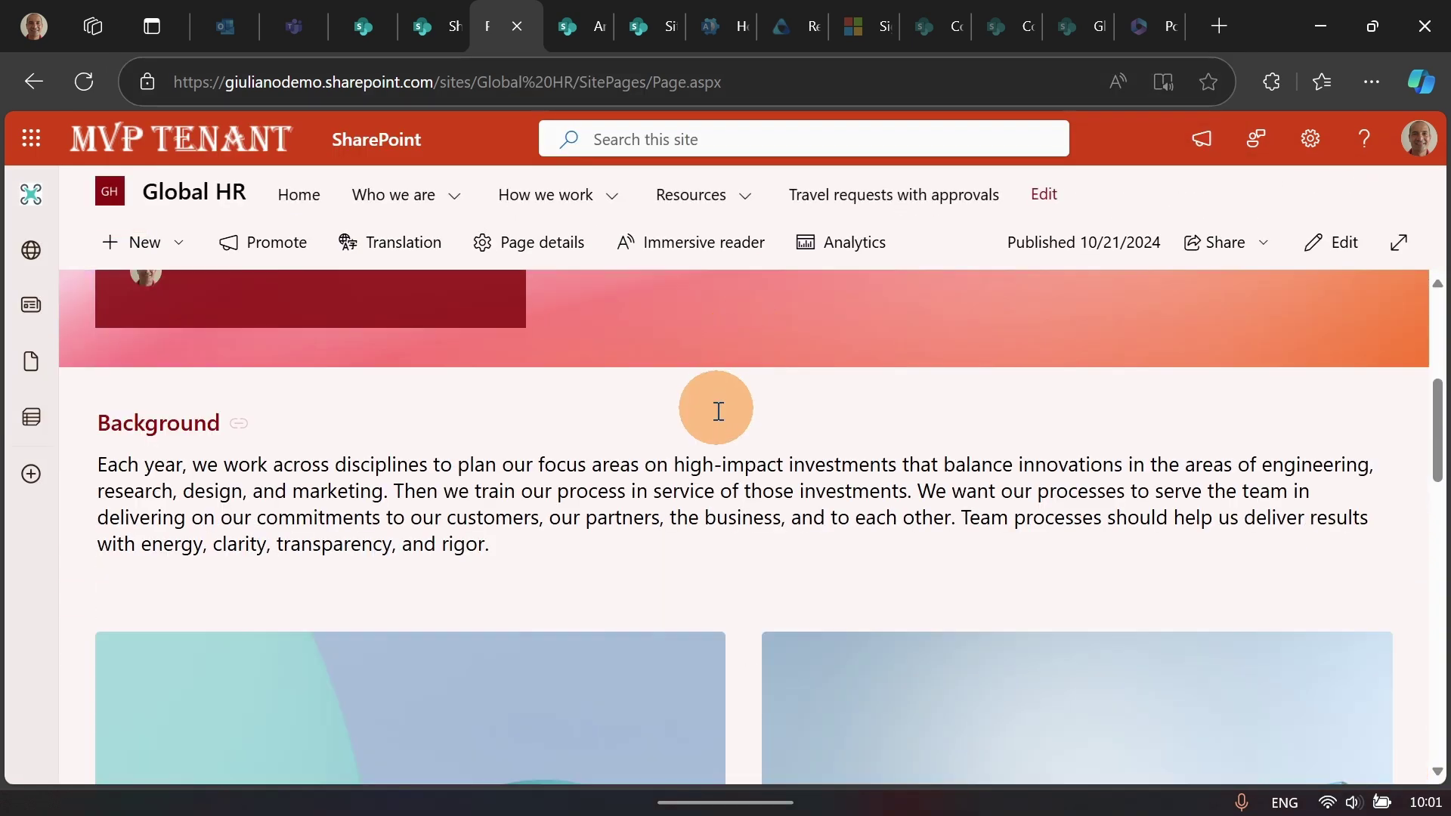
scroll(719, 408, up, 3)
scroll(718, 415, up, 3)
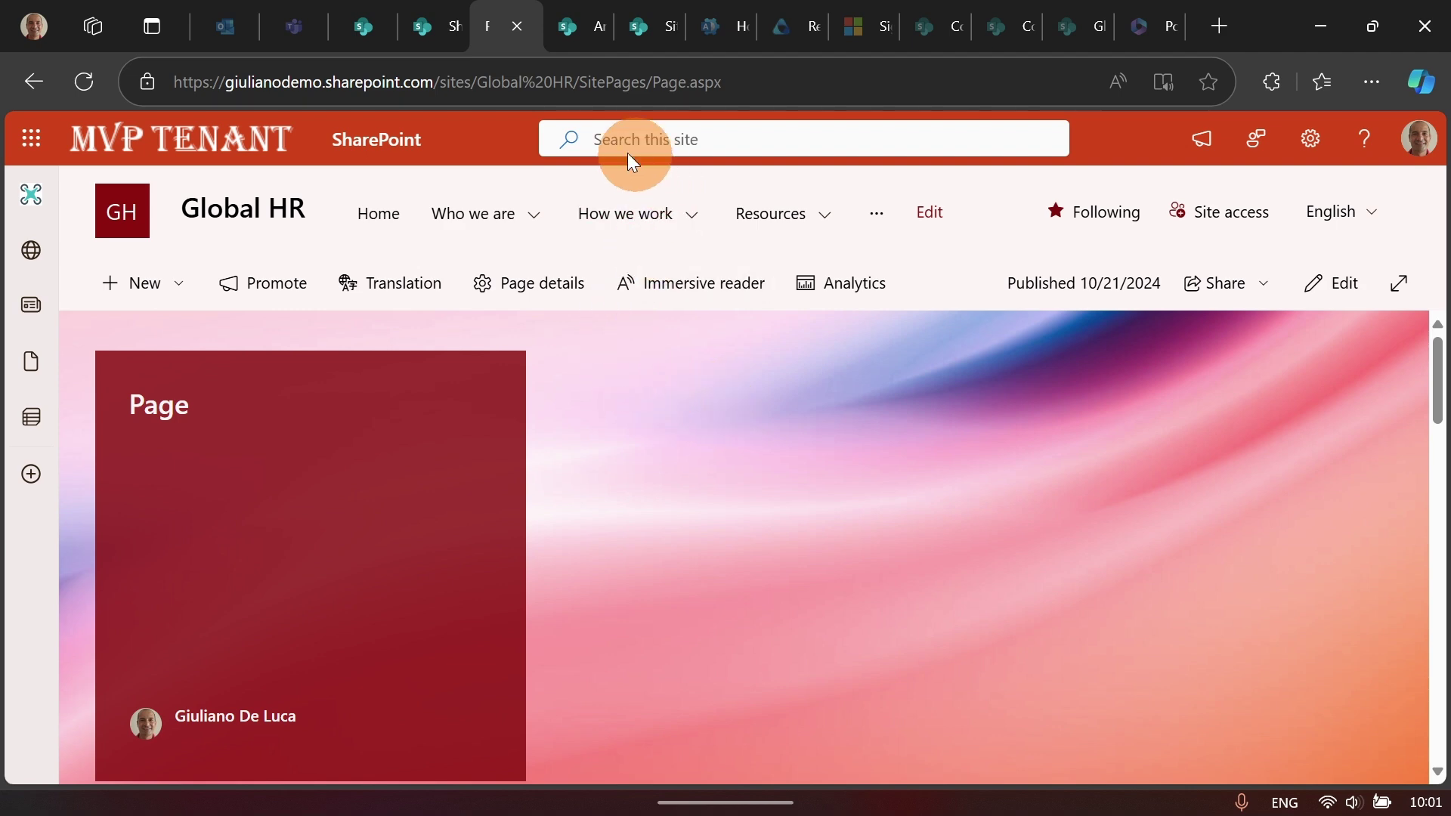
Step: Open OneDrive in a new tab from the Microsoft 365 app launcher
click(365, 24)
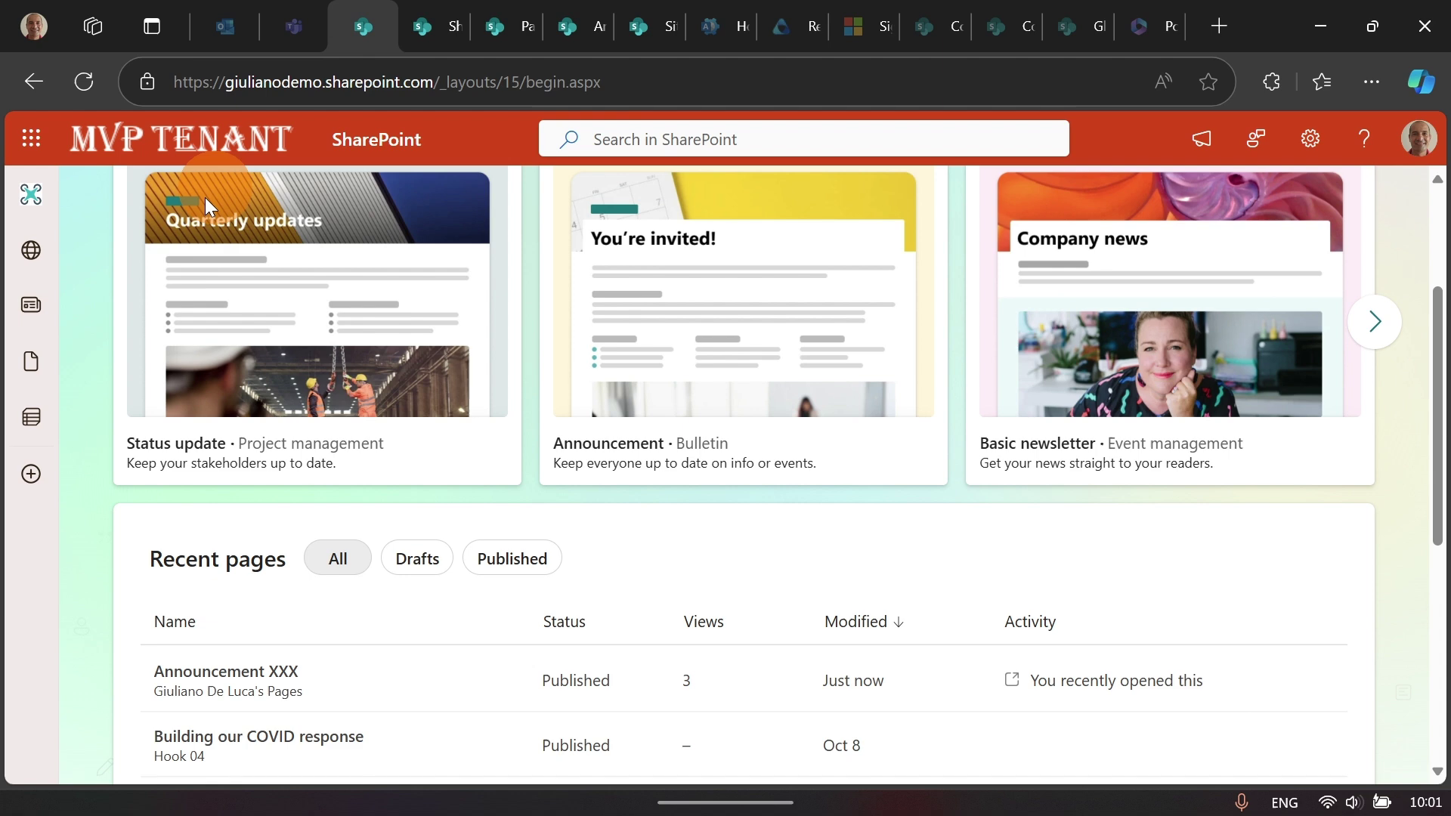
scroll(98, 185, up, 3)
click(30, 139)
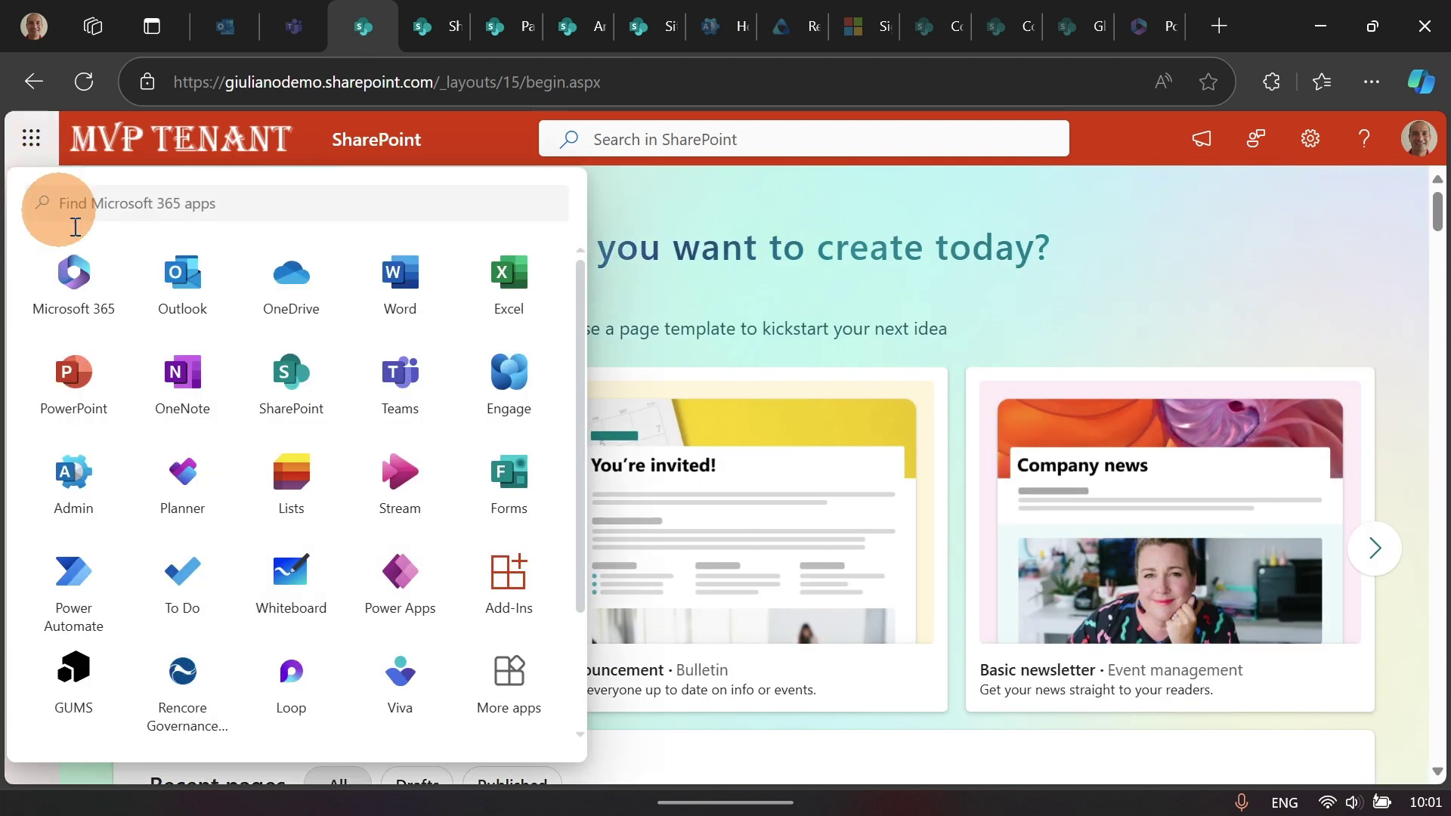
click(266, 294)
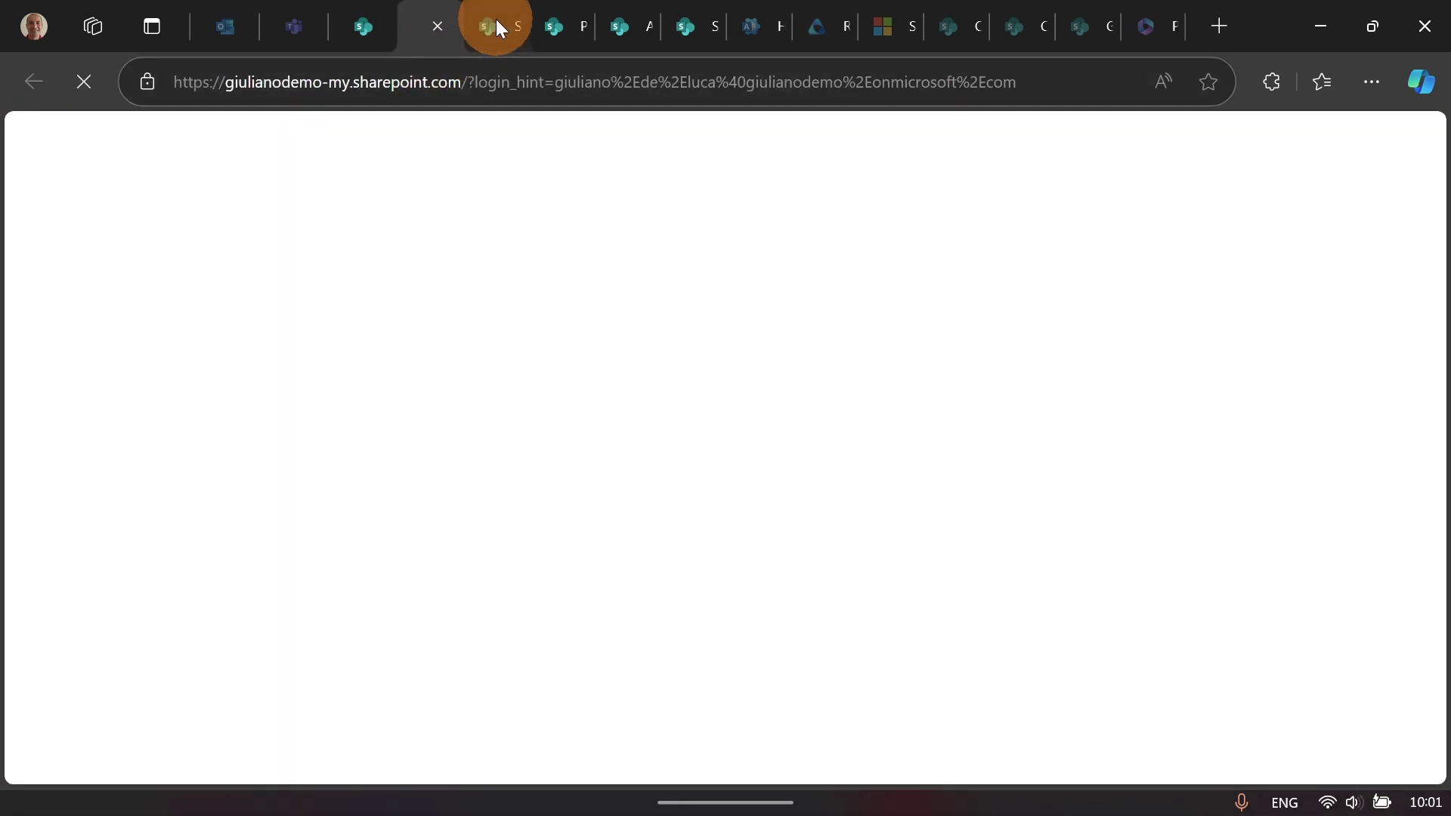
click(496, 24)
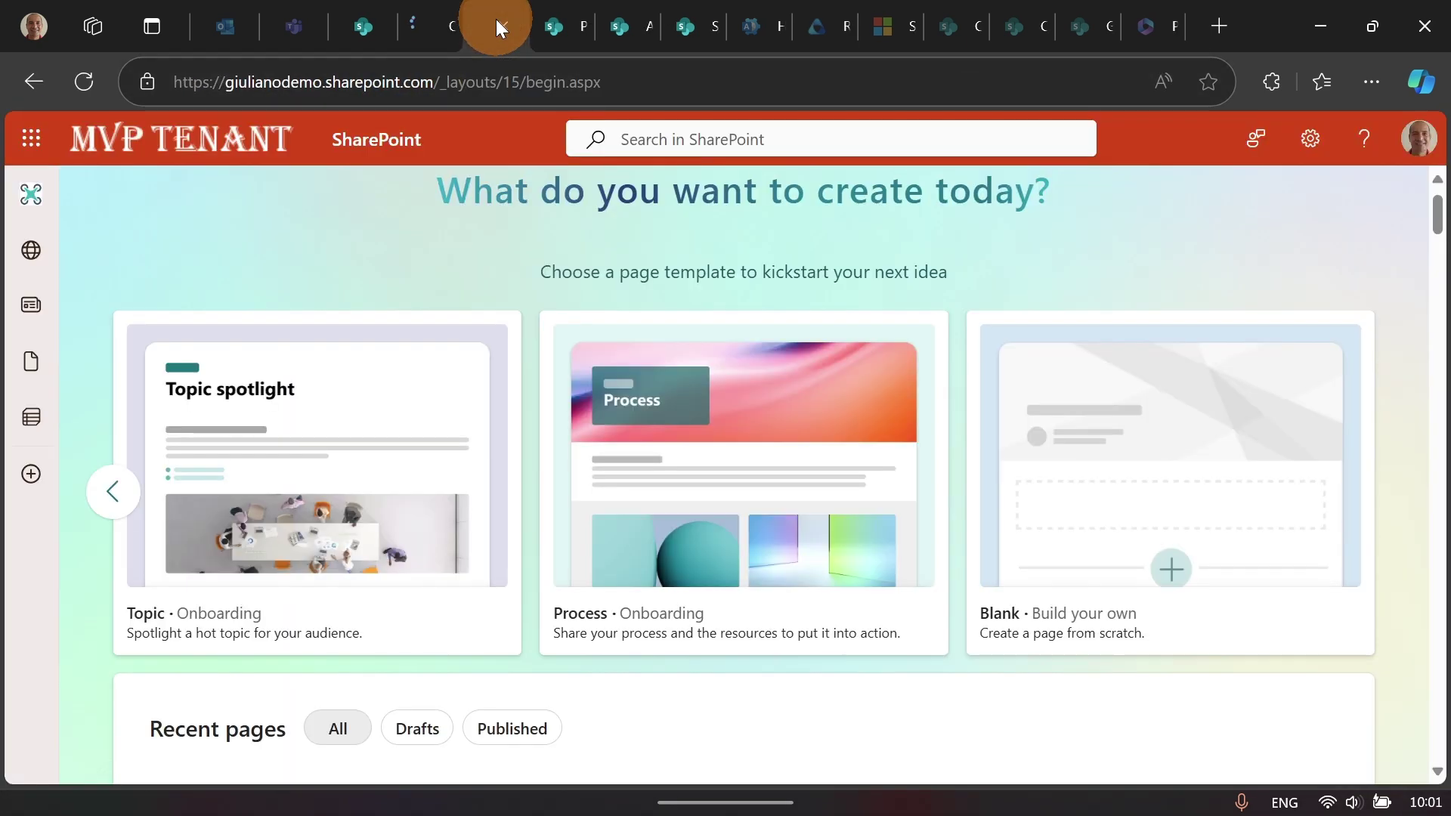
click(446, 27)
Step: Paste the Announcement page address, strip Announcement-XXX.aspx, and load the SitePages library
click(438, 74)
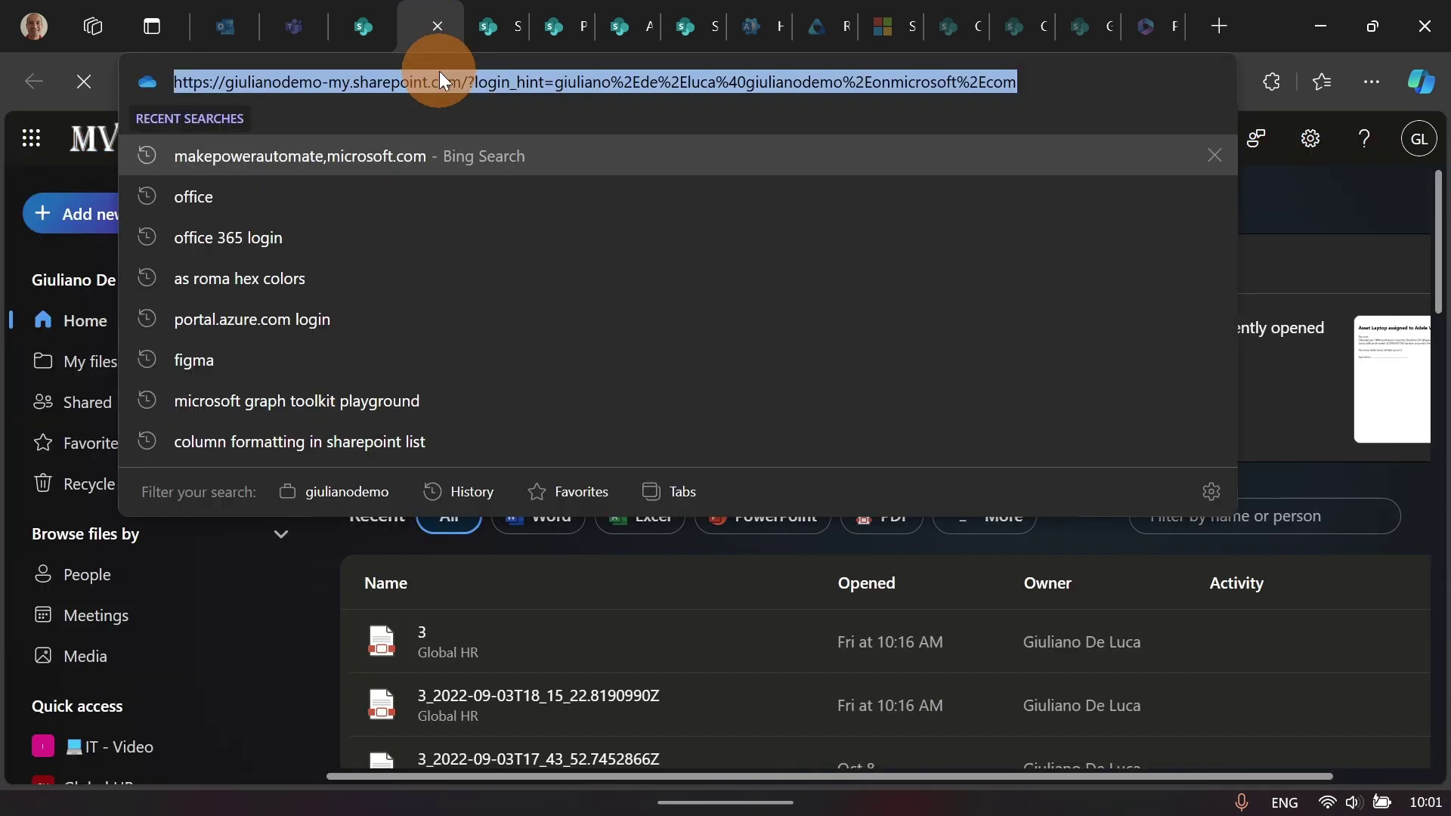
text(https://giulianodemo-my.sharepoint.com/personal/giuliano_de_luca_giulianodemo_onmicrosoft_com/SitePages/Announcement-XXX.aspx)
key(ctrl+shift+Left)
key(ctrl+shift+Left)
key(ctrl+shift+Left)
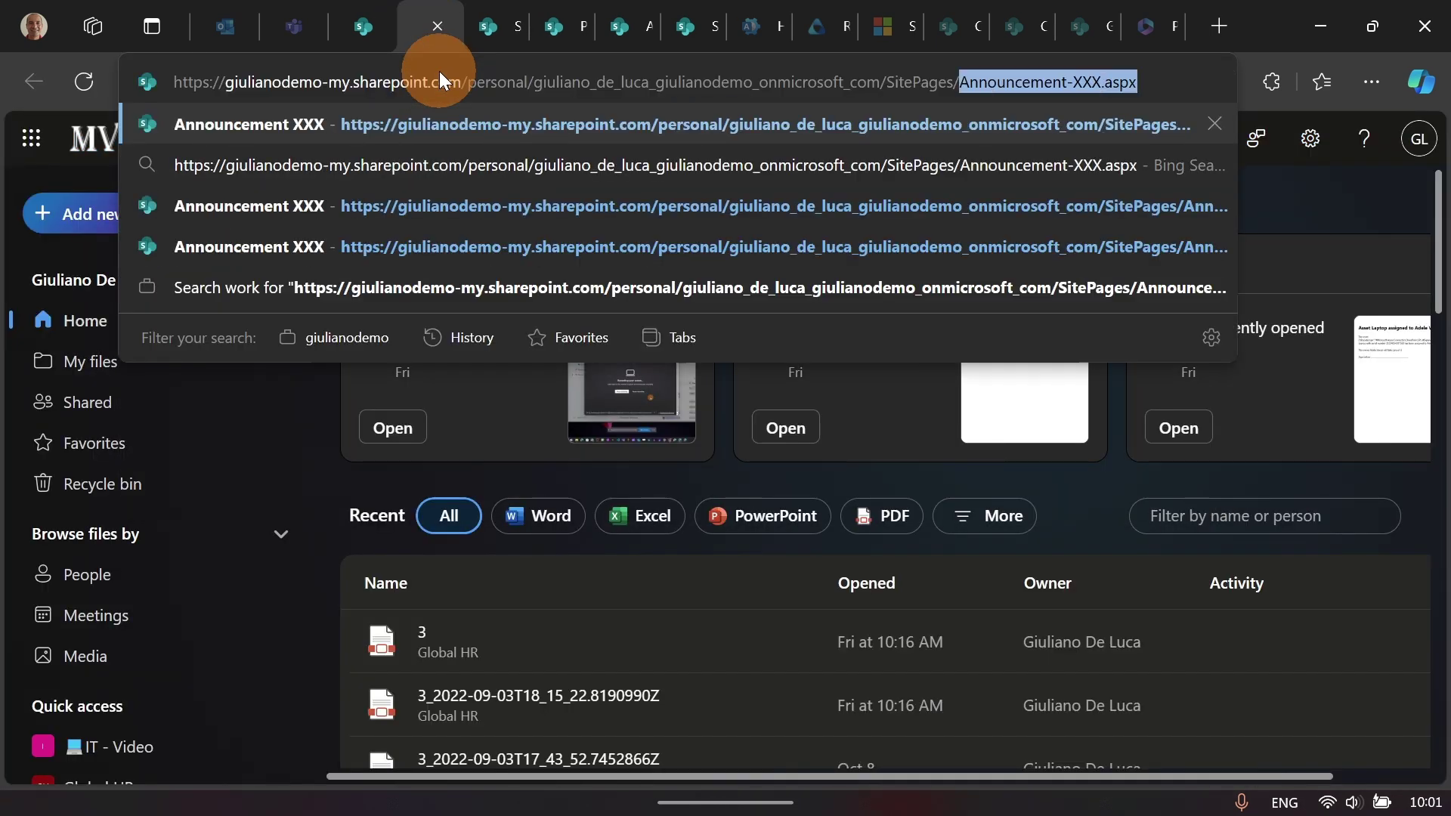
key(BackSpace)
key(Return)
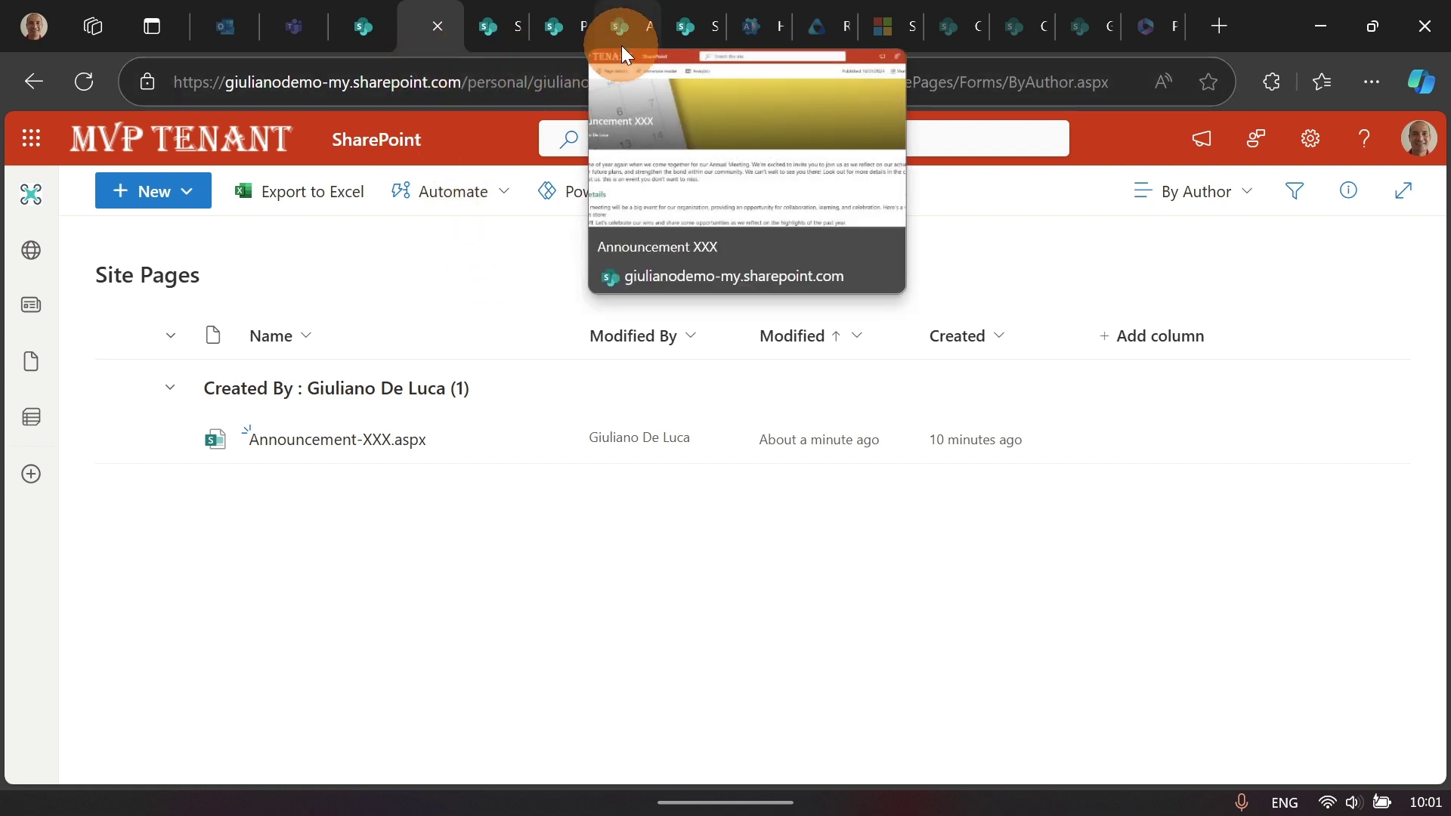
Step: Close Site Pages, refresh the start page, and find the Global HR Page first in Recent pages
click(435, 28)
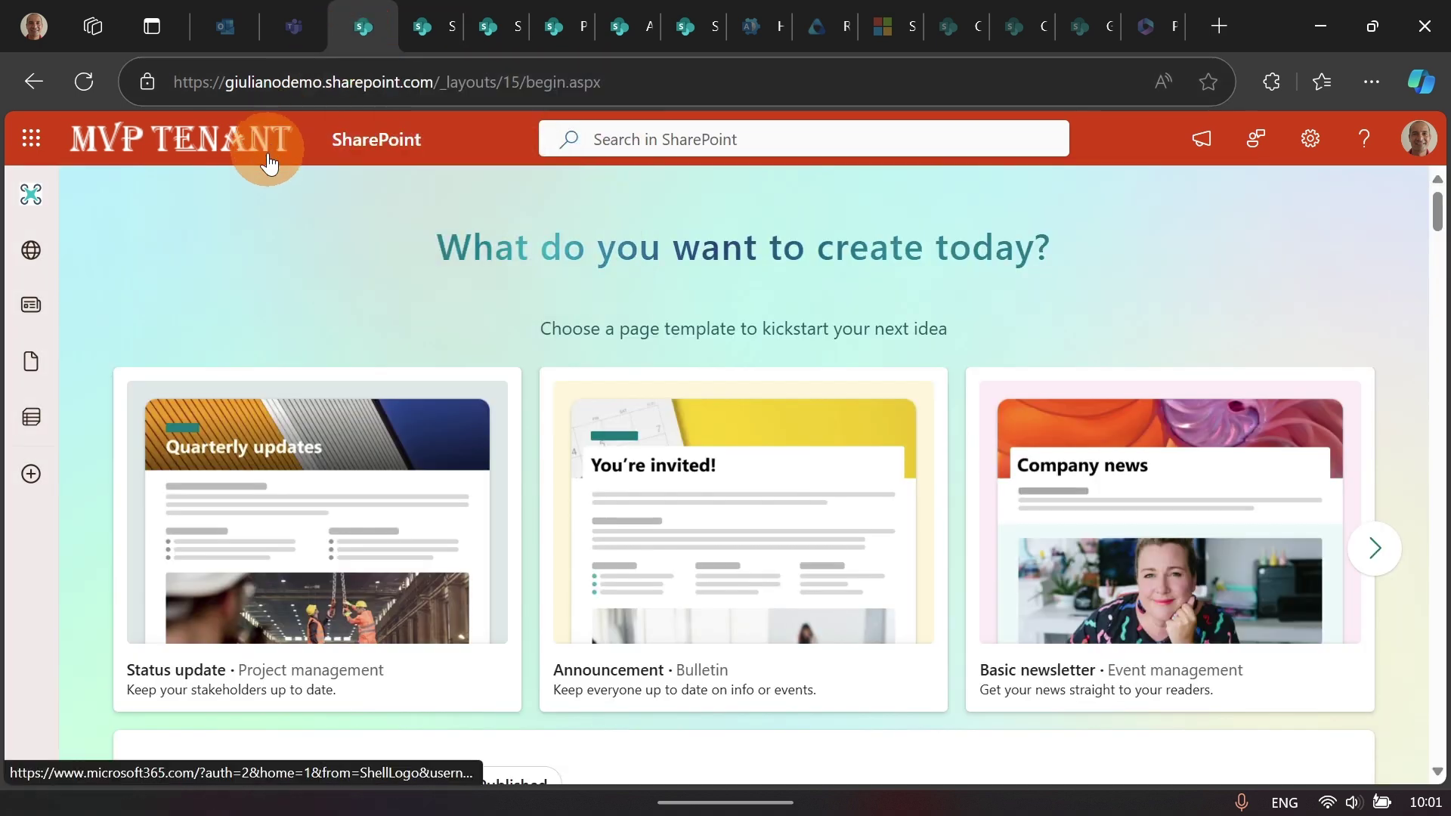
click(83, 82)
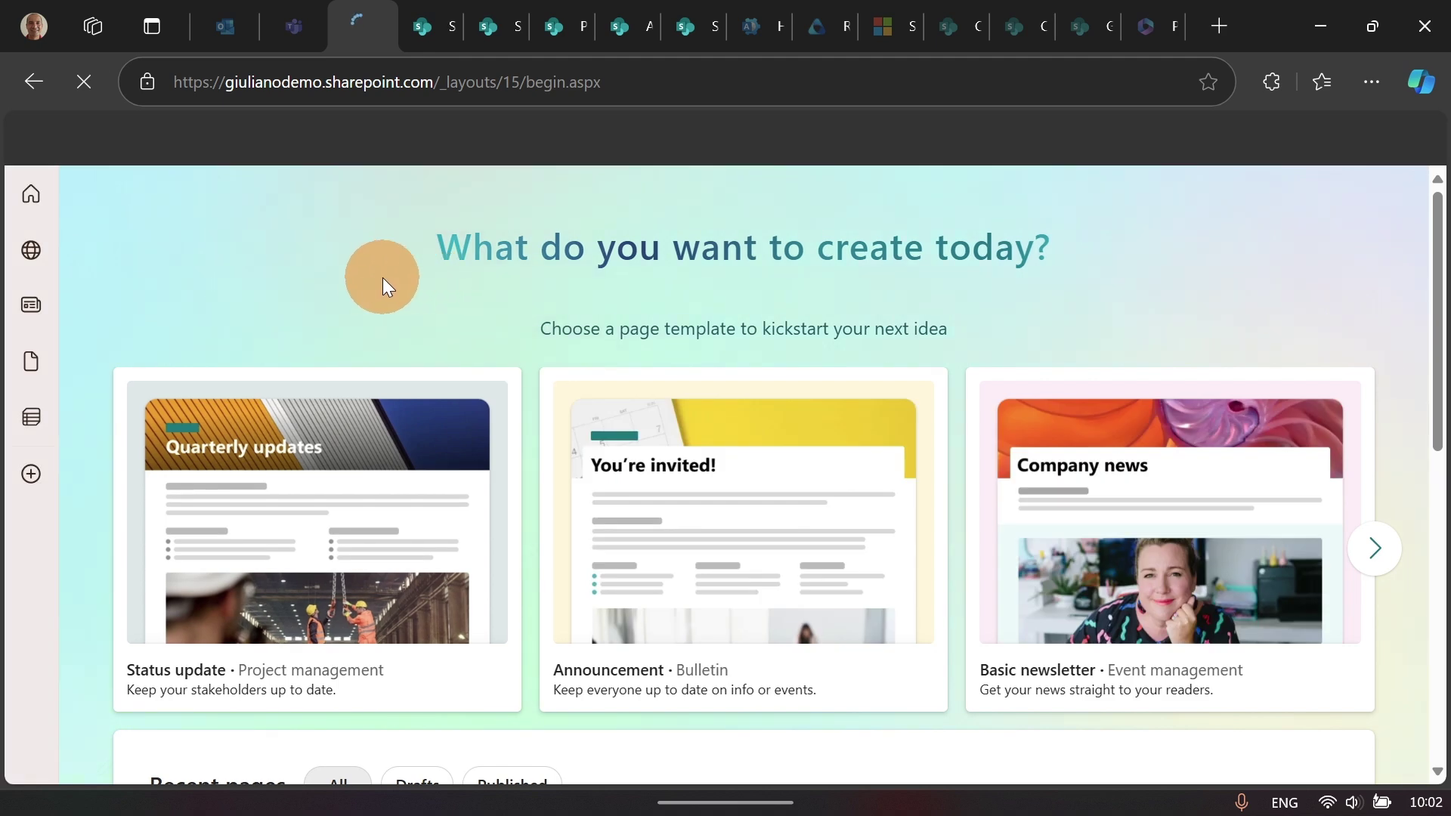
scroll(375, 278, down, 5)
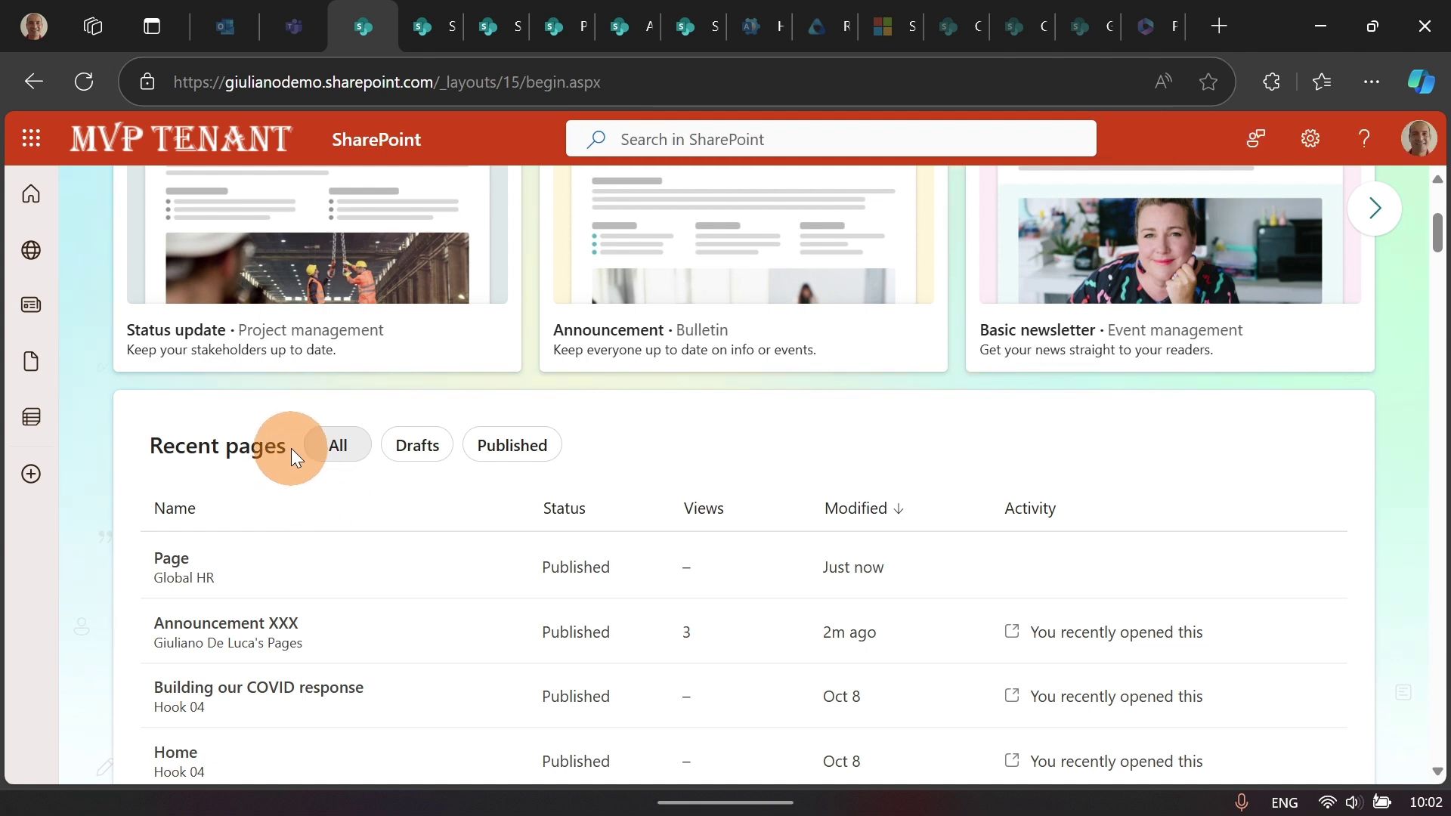
scroll(292, 447, down, 2)
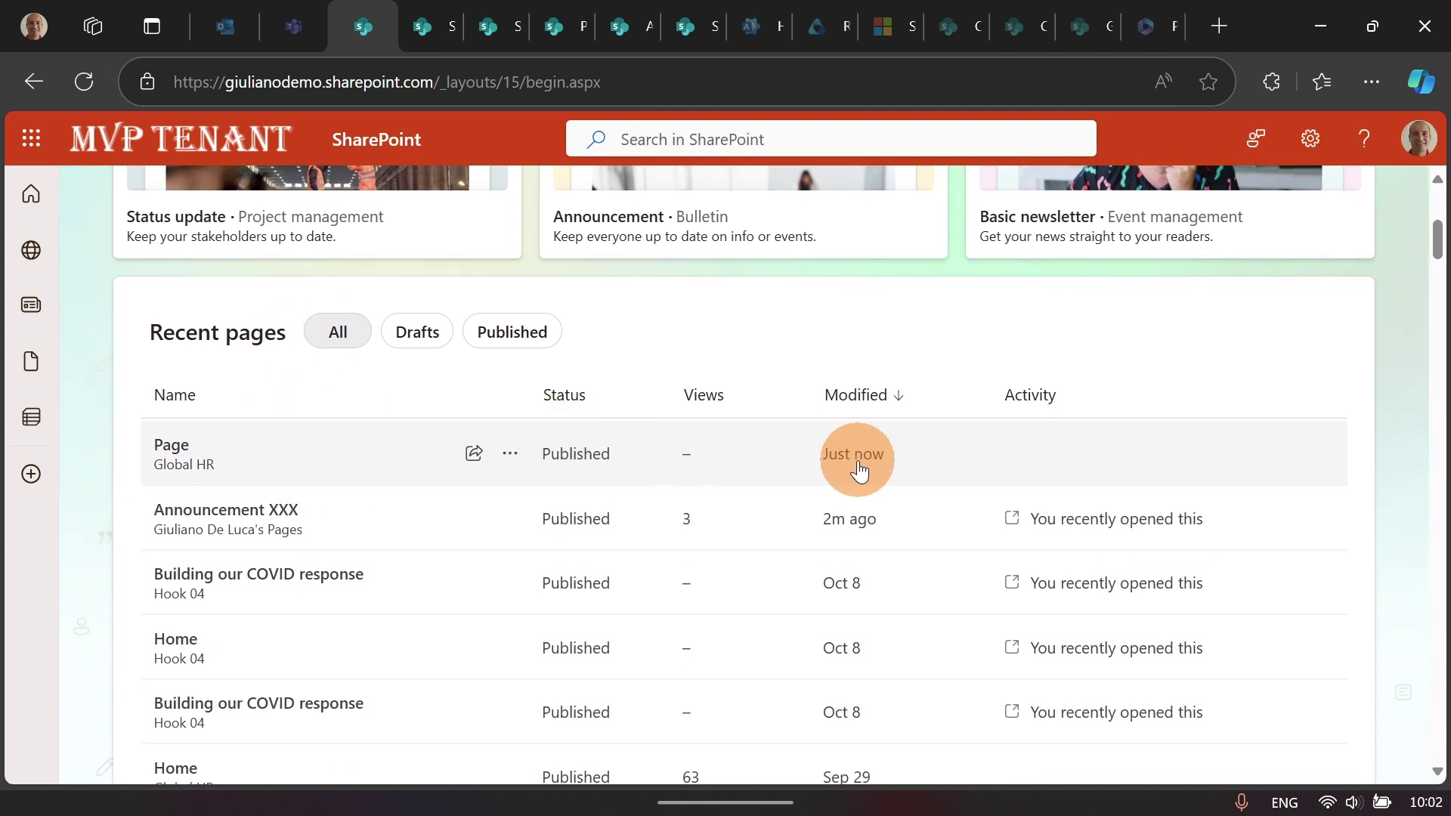